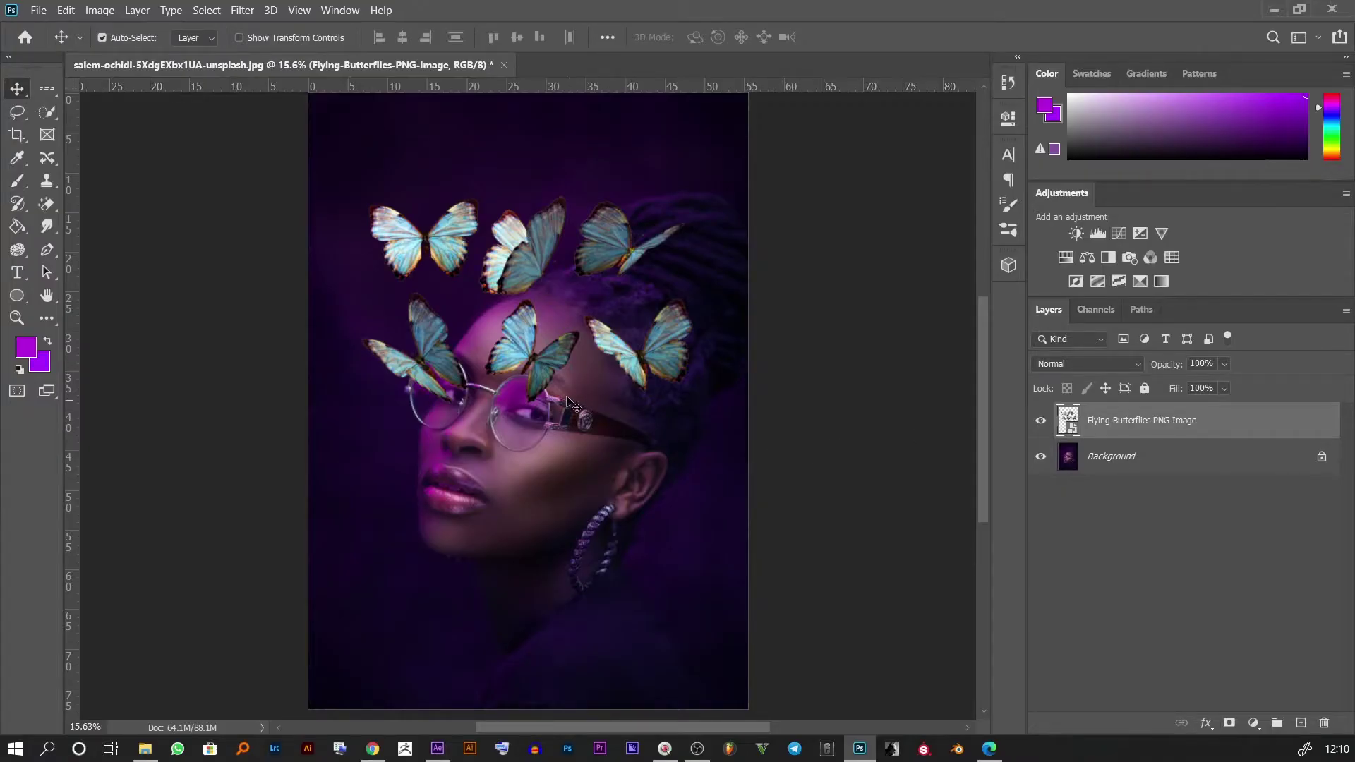
Step: Drag the butterflies layer down across the woman's eyes, glasses and cheeks, then zoom in
left_click_drag(552, 372, 595, 361)
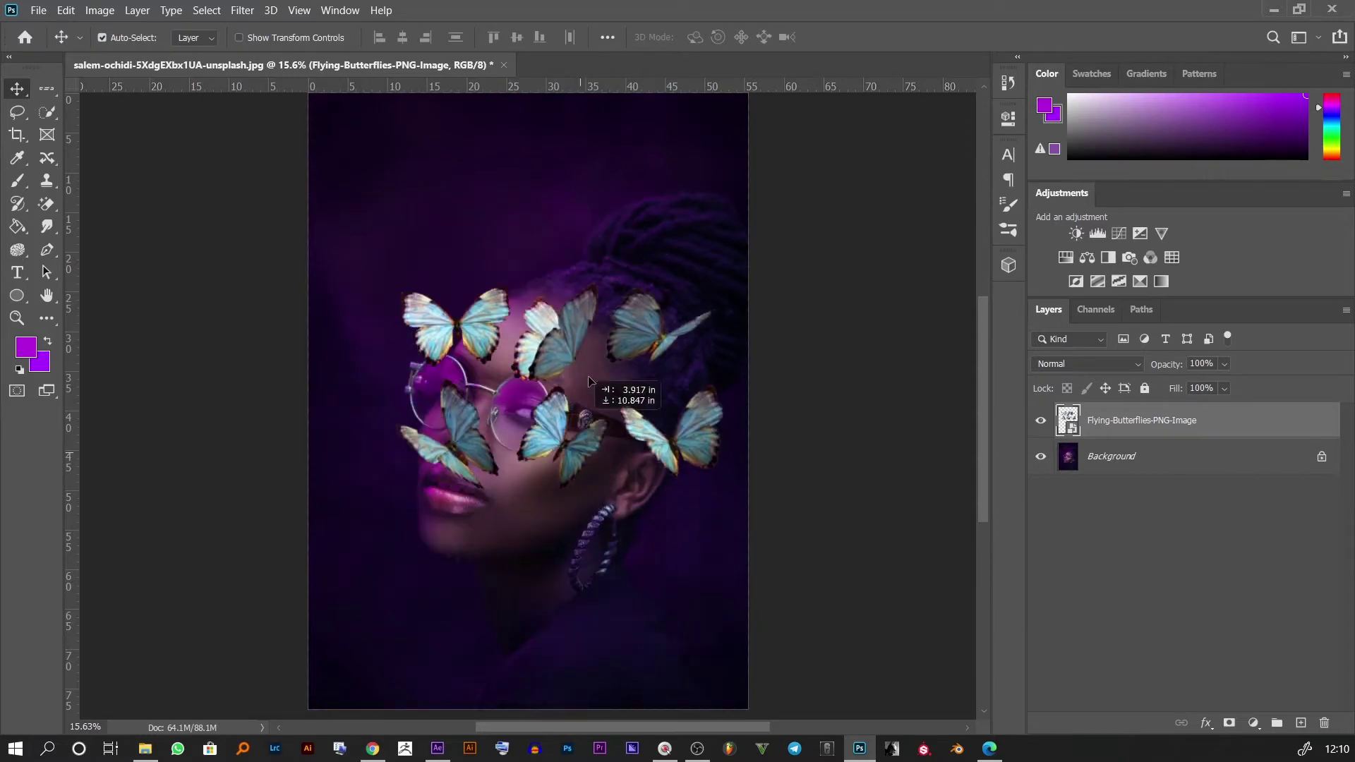
left_click_drag(502, 358, 543, 462)
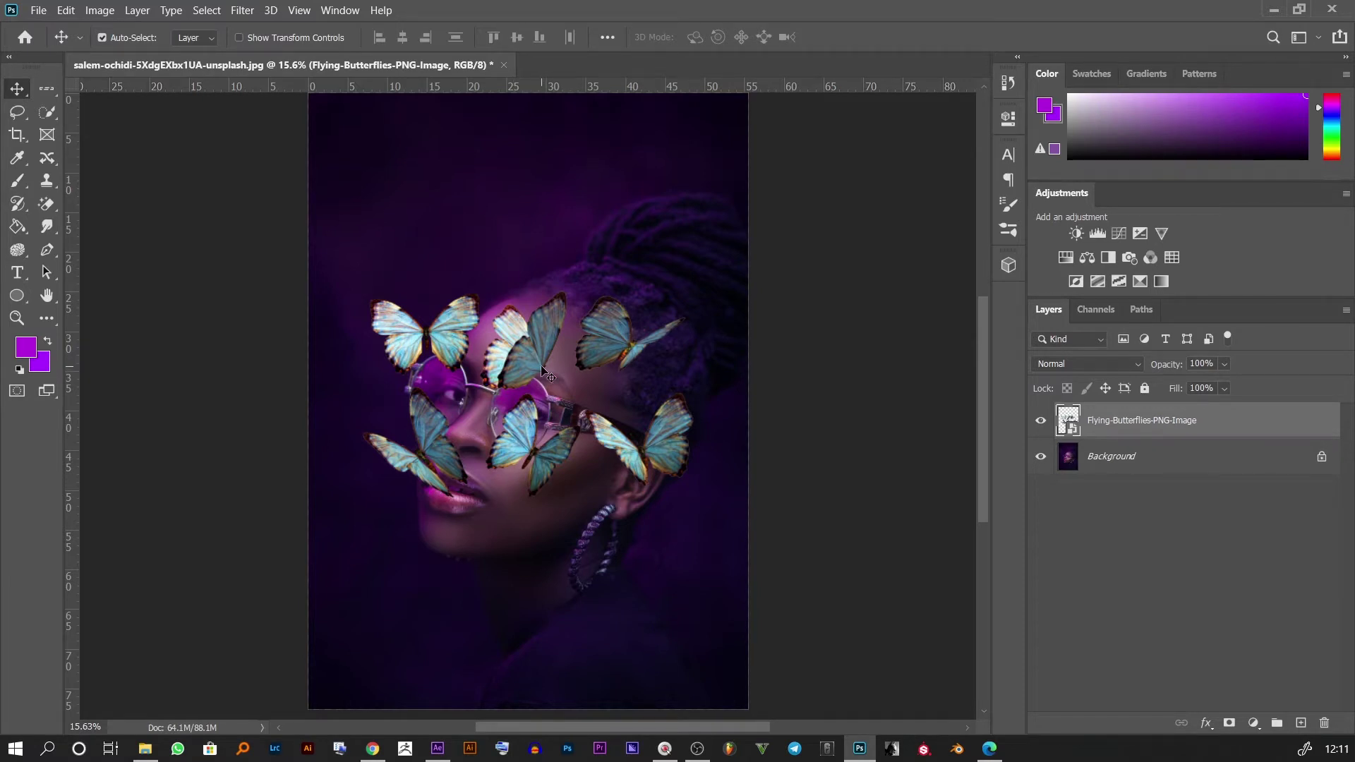
scroll(522, 350, "up", 2)
scroll(494, 328, "up", 2)
scroll(494, 327, "up", 2)
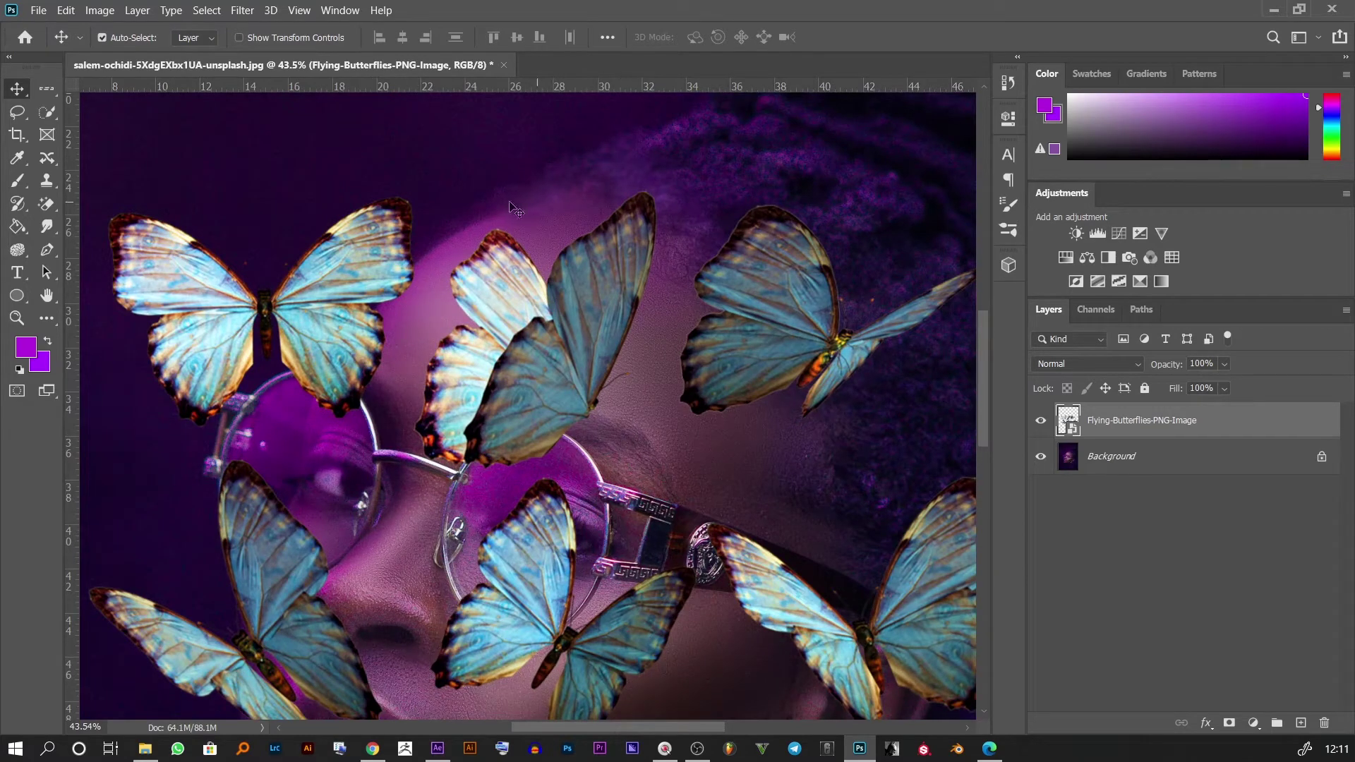
Step: Lasso the central butterfly above the glasses, copy it to its own layer, and hide Flying-Butterflies
left_click(18, 111)
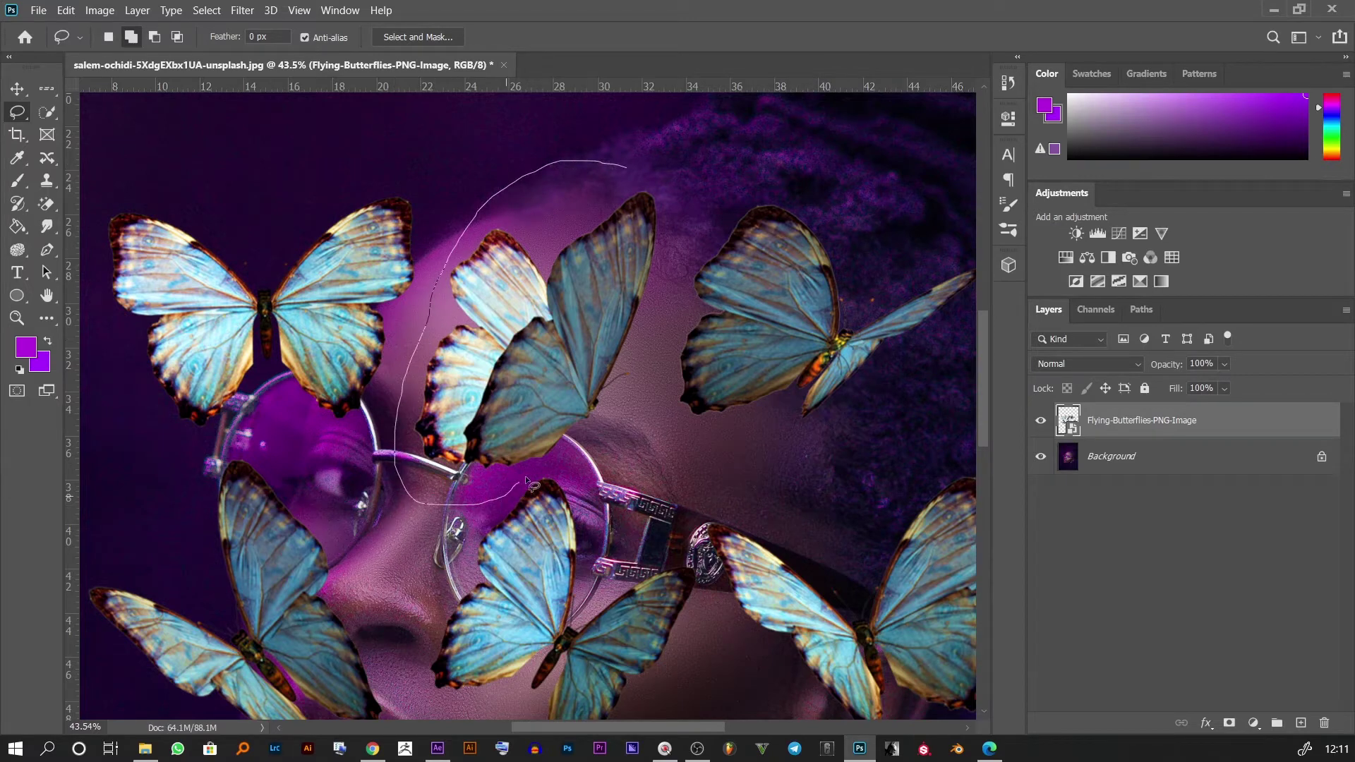
left_click_drag(652, 173, 635, 168)
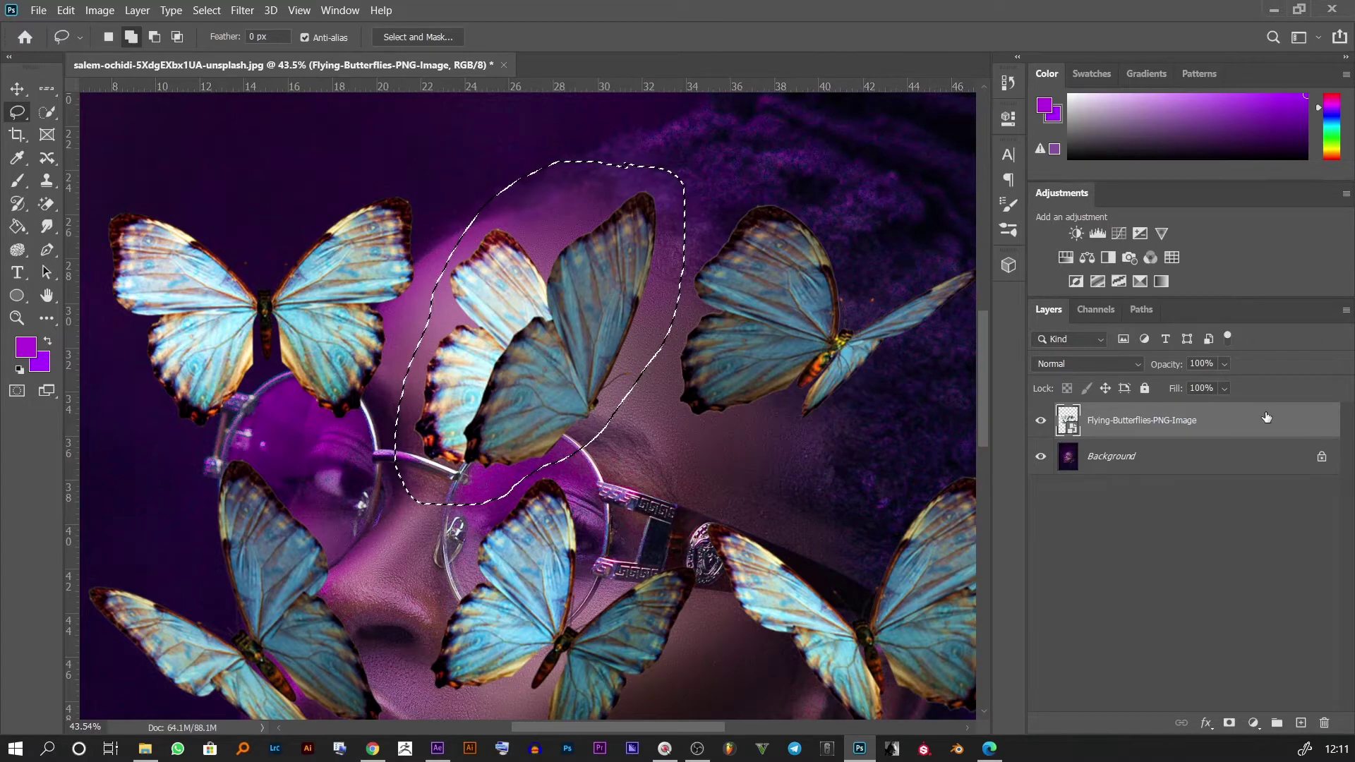
key("ctrl+j")
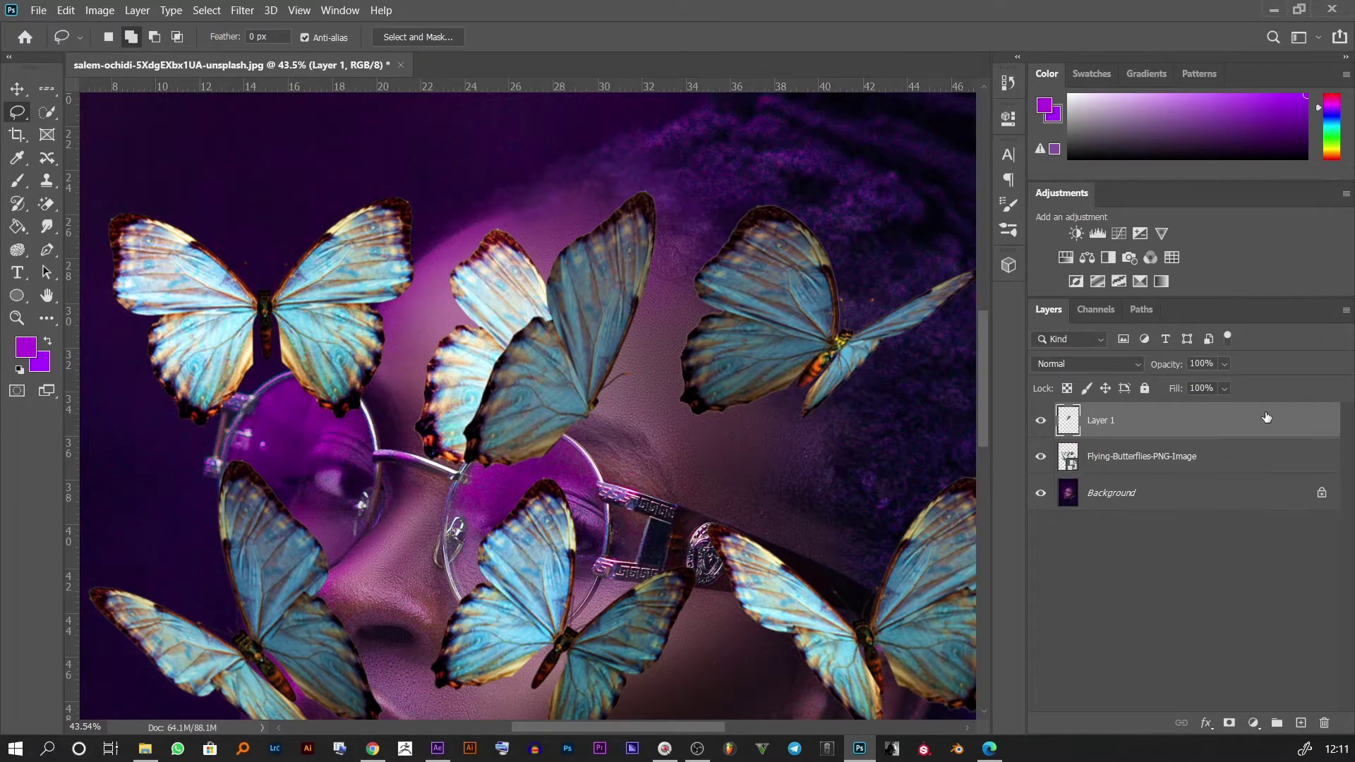
left_click(1040, 457)
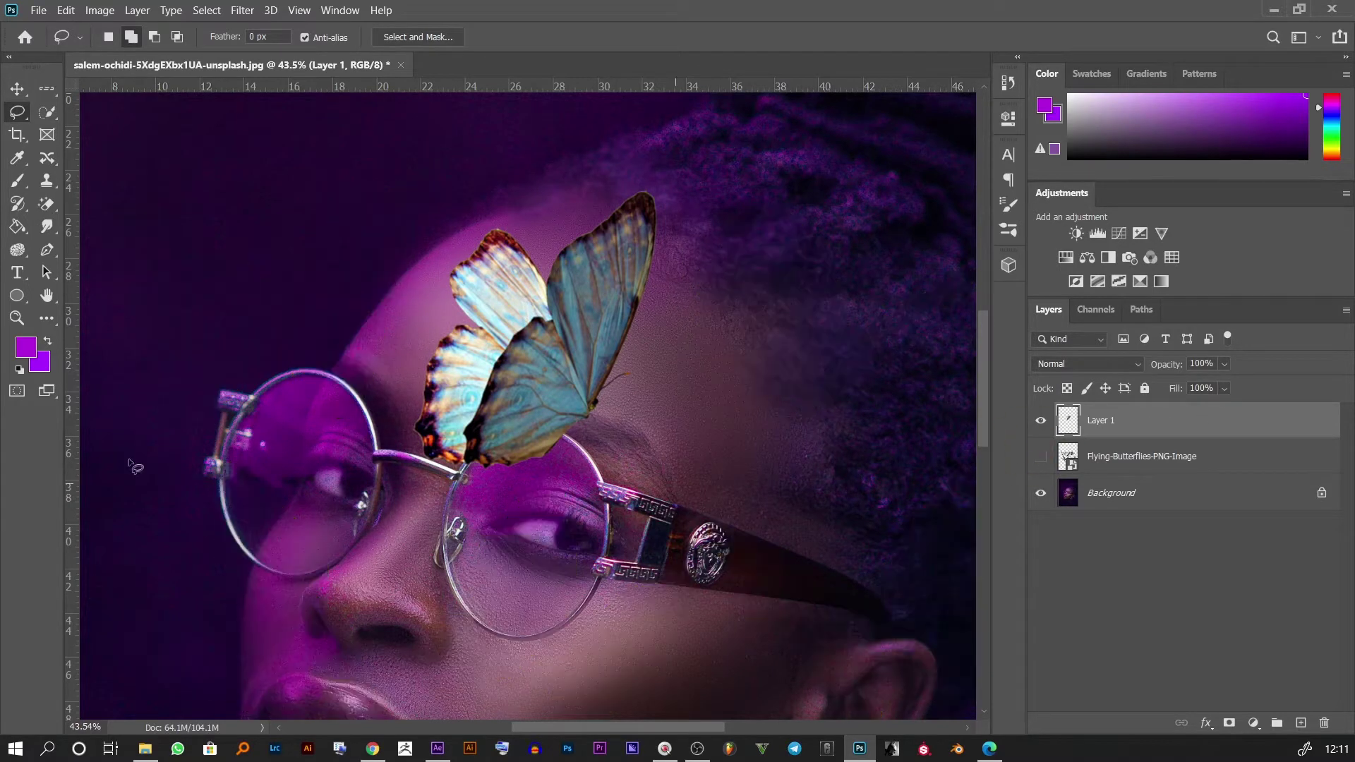
key("v")
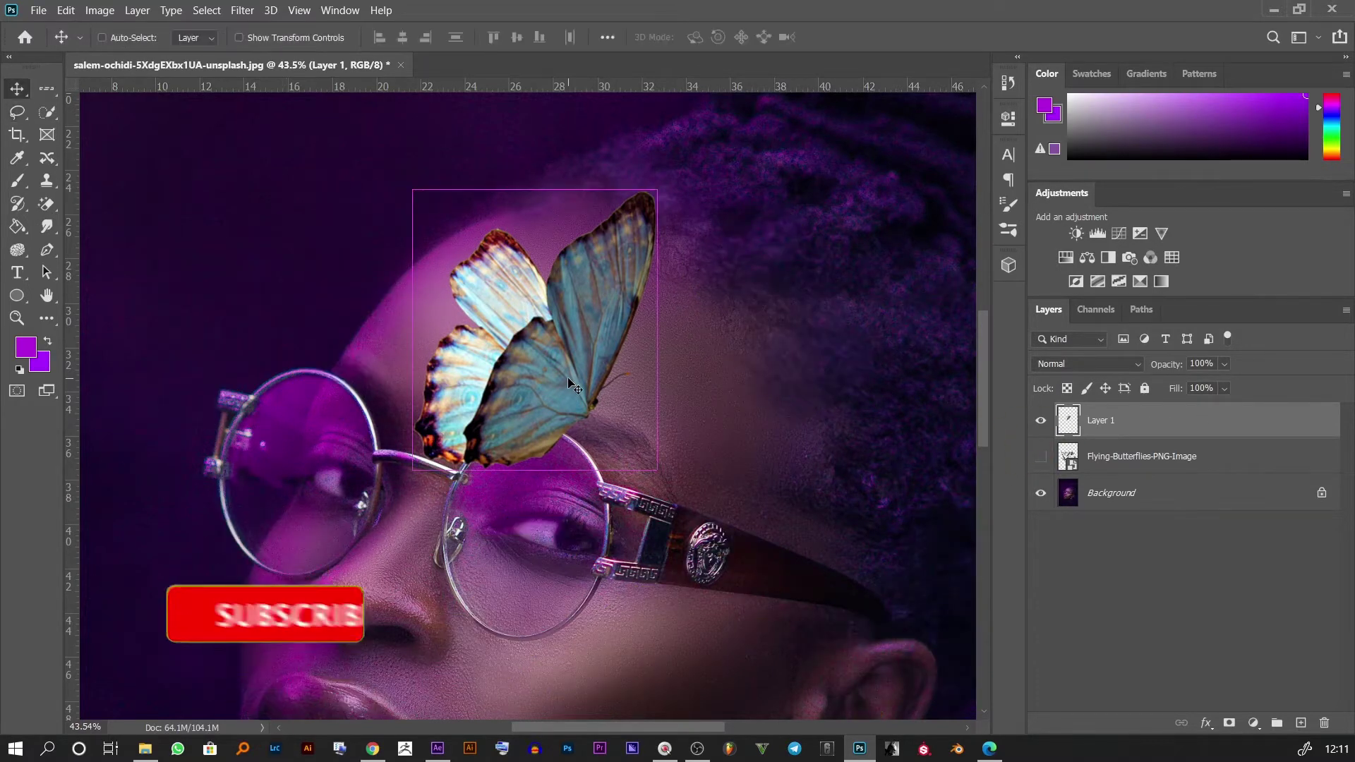
Step: Scale the lone butterfly to 128.74% so it perches over the left lens
key("ctrl+0")
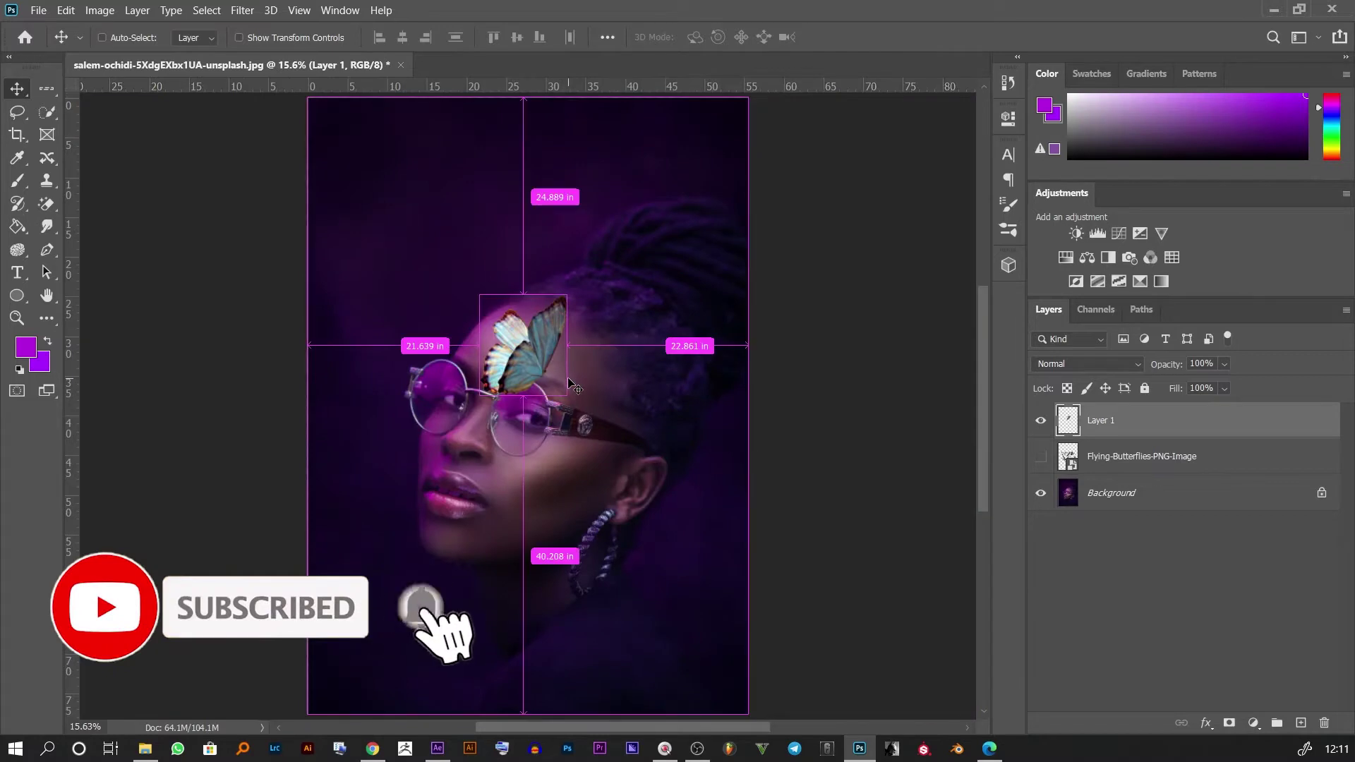
key("ctrl+t")
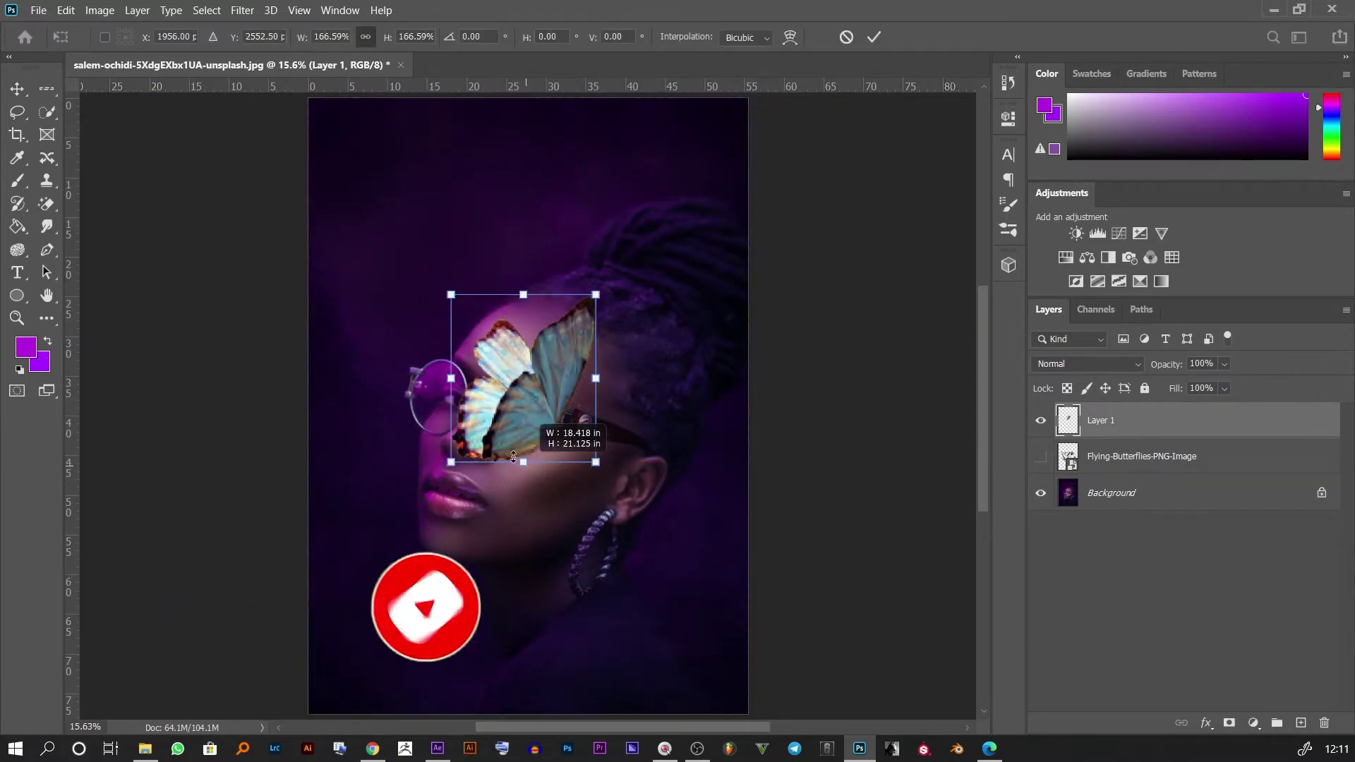
mouse_move(525, 396)
left_mouse_down()
mouse_move(526, 424)
mouse_move(482, 364)
left_mouse_up()
key("Return")
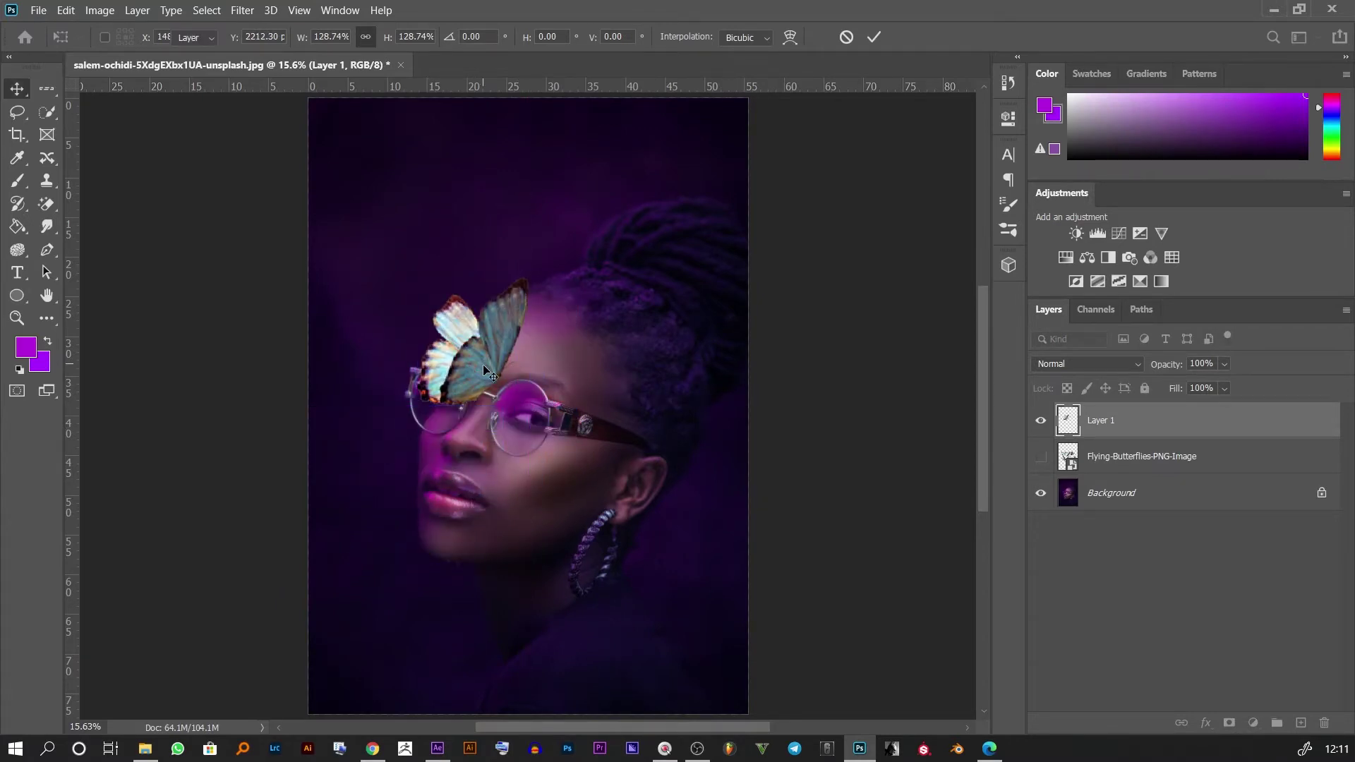
scroll(458, 350, "up", 2)
scroll(457, 350, "up", 2)
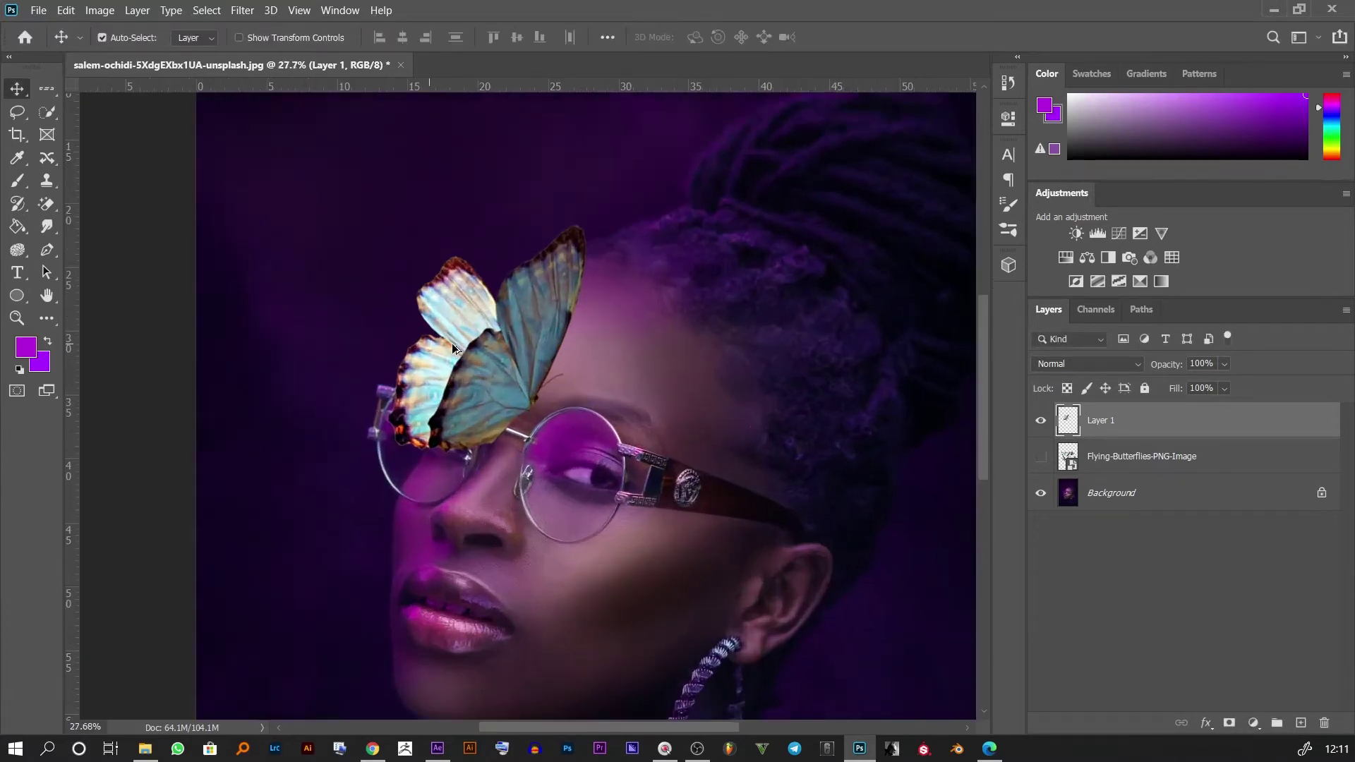
left_click(242, 10)
mouse_move(269, 206)
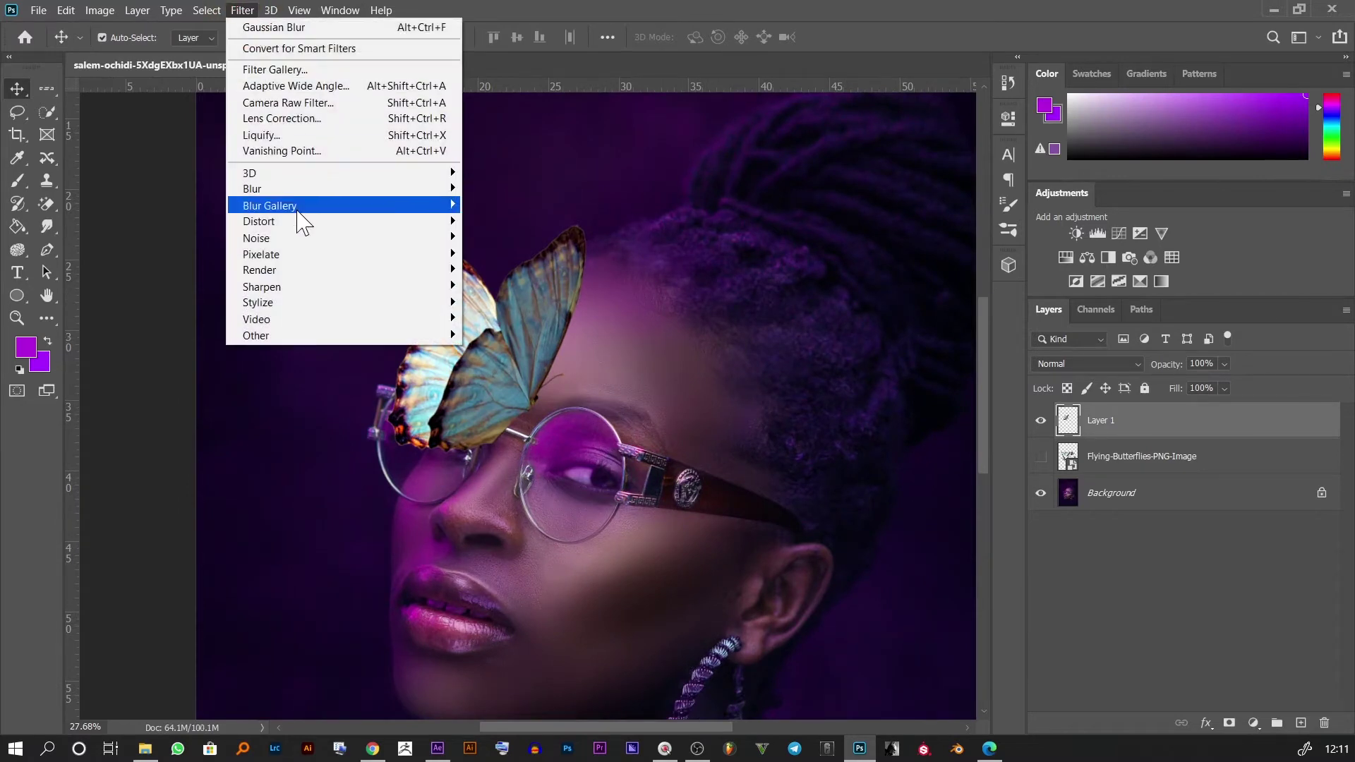
Step: Apply a Gaussian Blur of radius 12.5 pixels to the lone butterfly
left_click(522, 253)
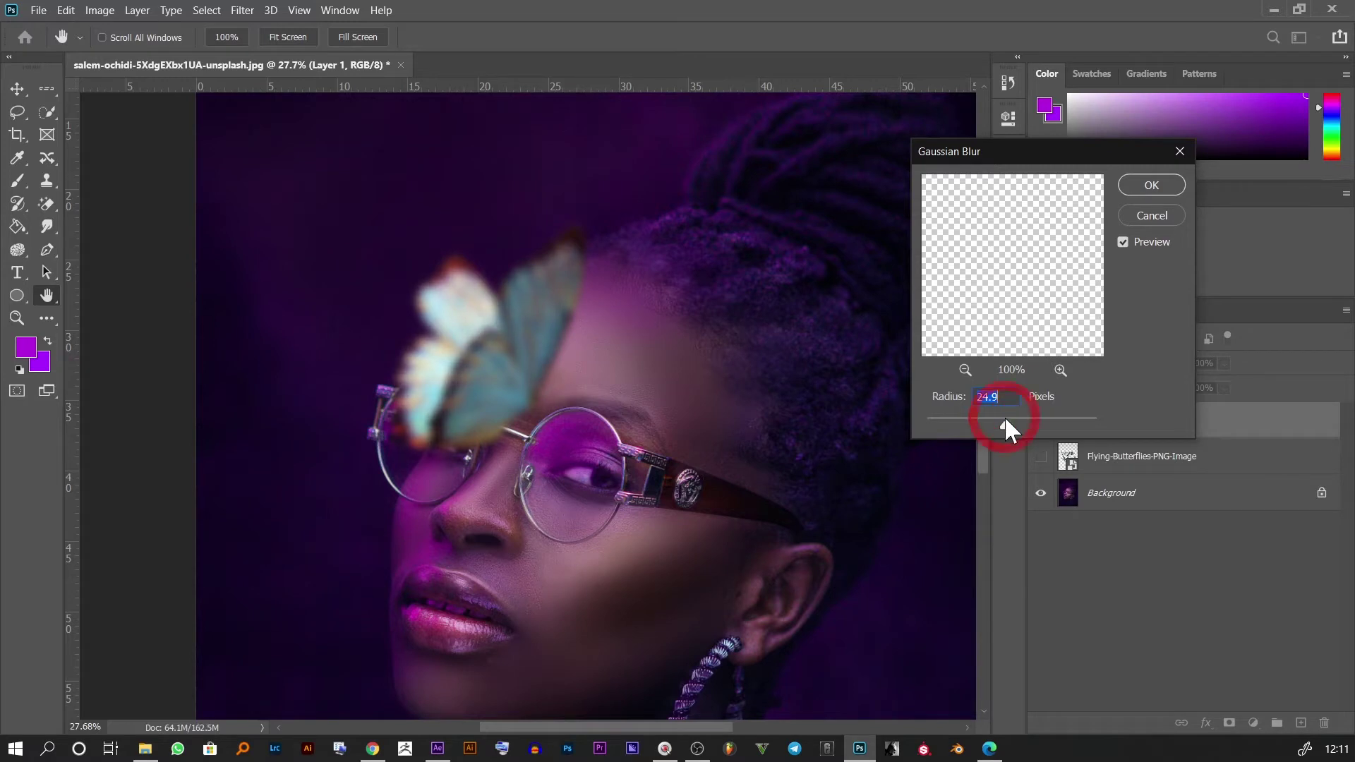
left_click_drag(996, 418, 997, 418)
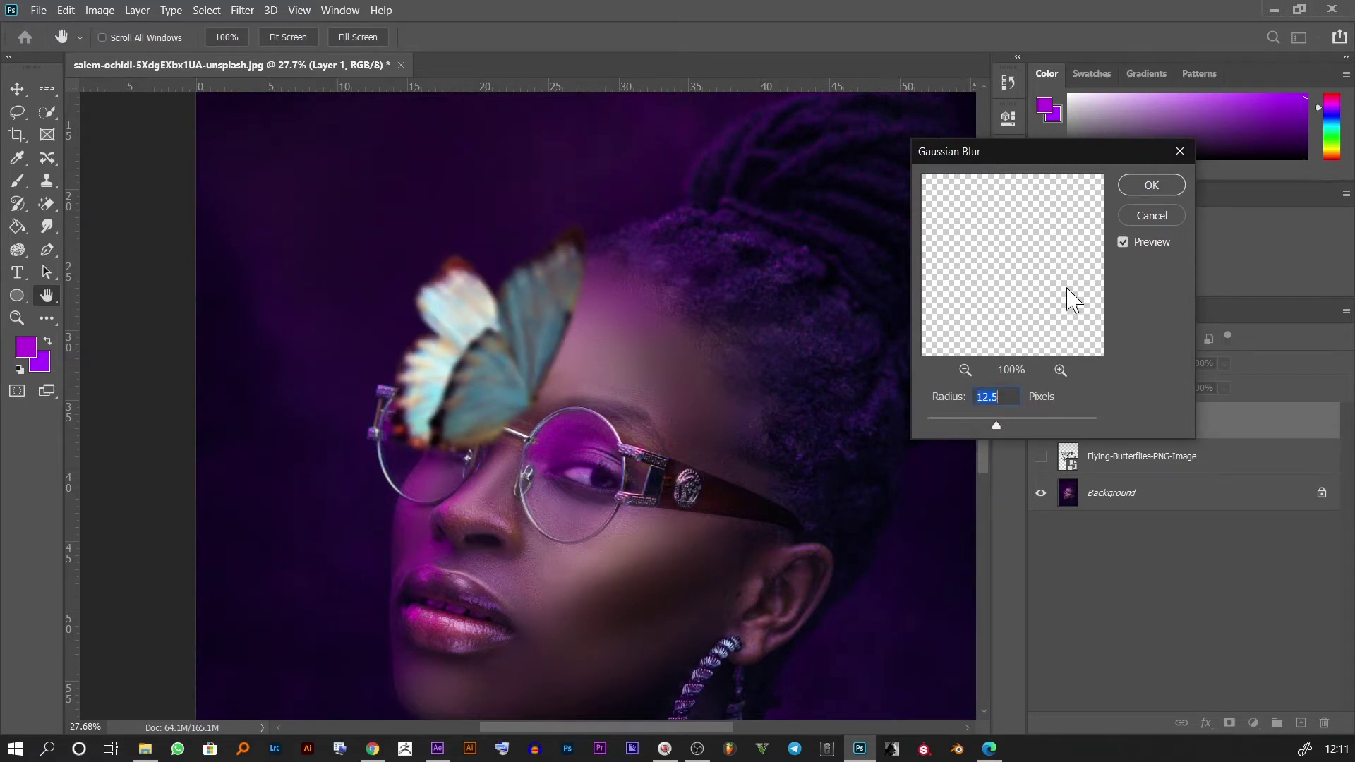
left_click(1165, 190)
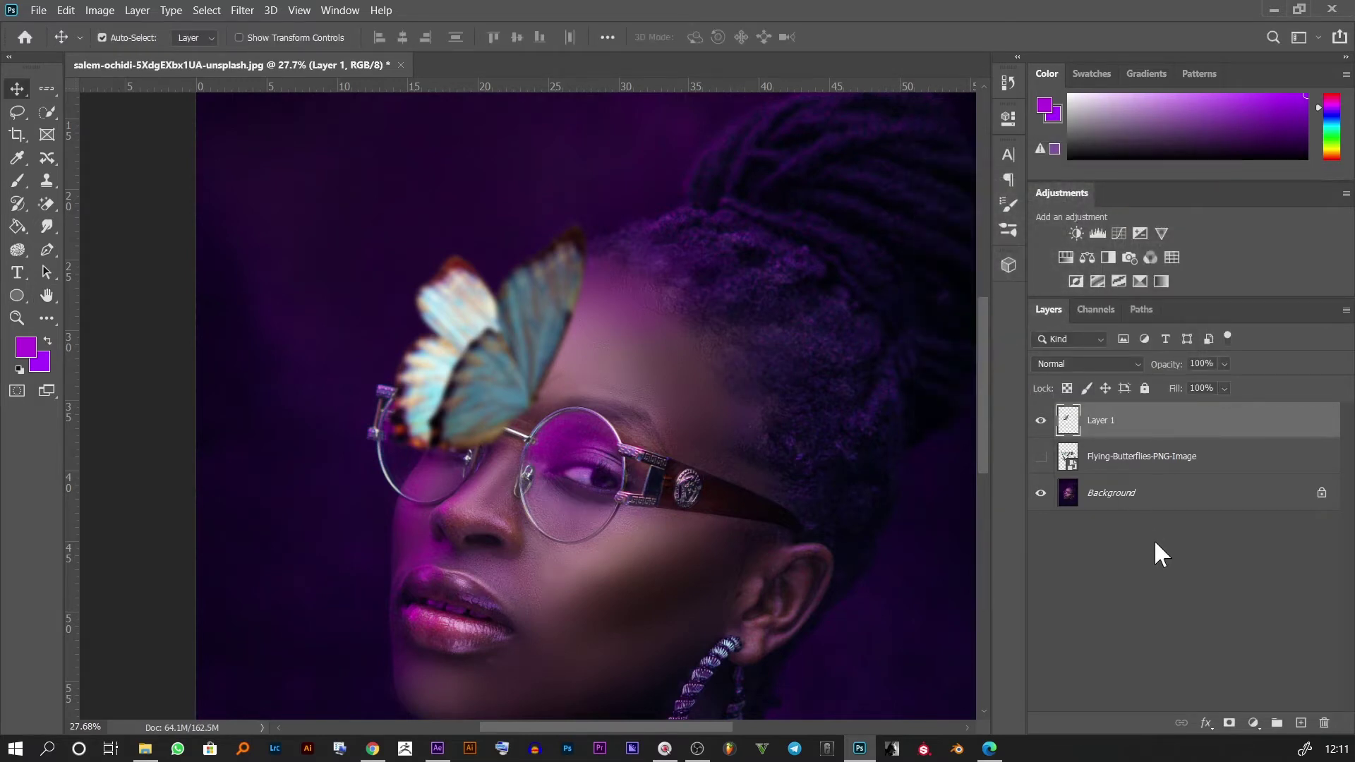
Step: Add a new empty layer set to Linear Dodge (Add) blend mode
left_click(1304, 725)
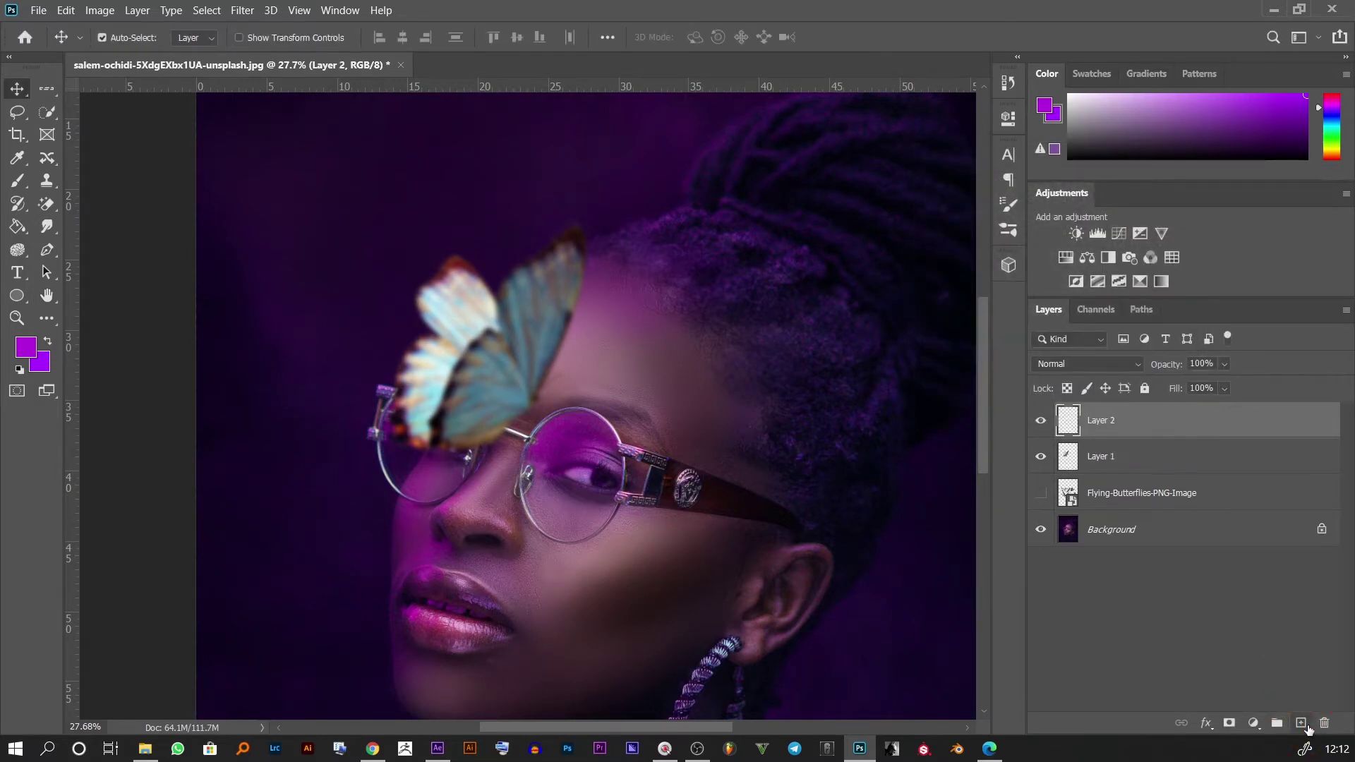
left_click(1127, 364)
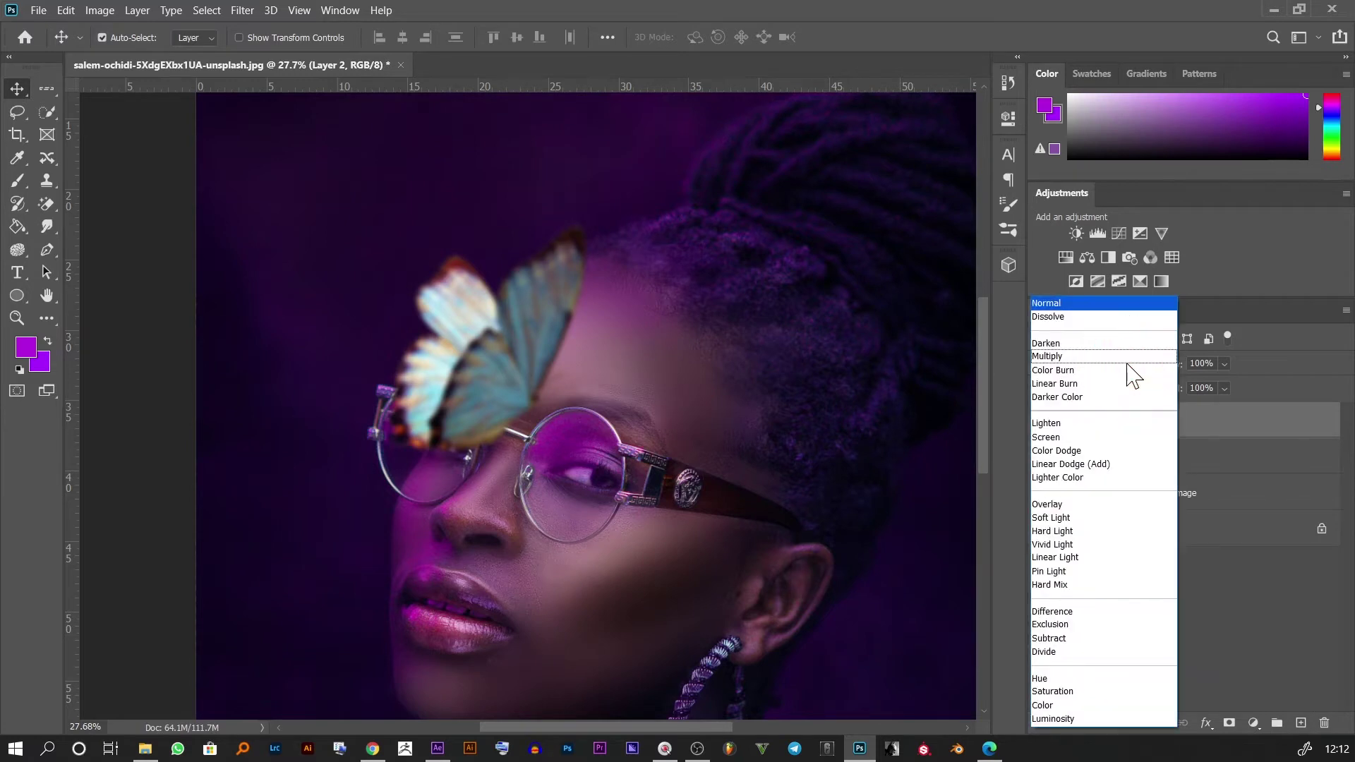
left_click(1113, 465)
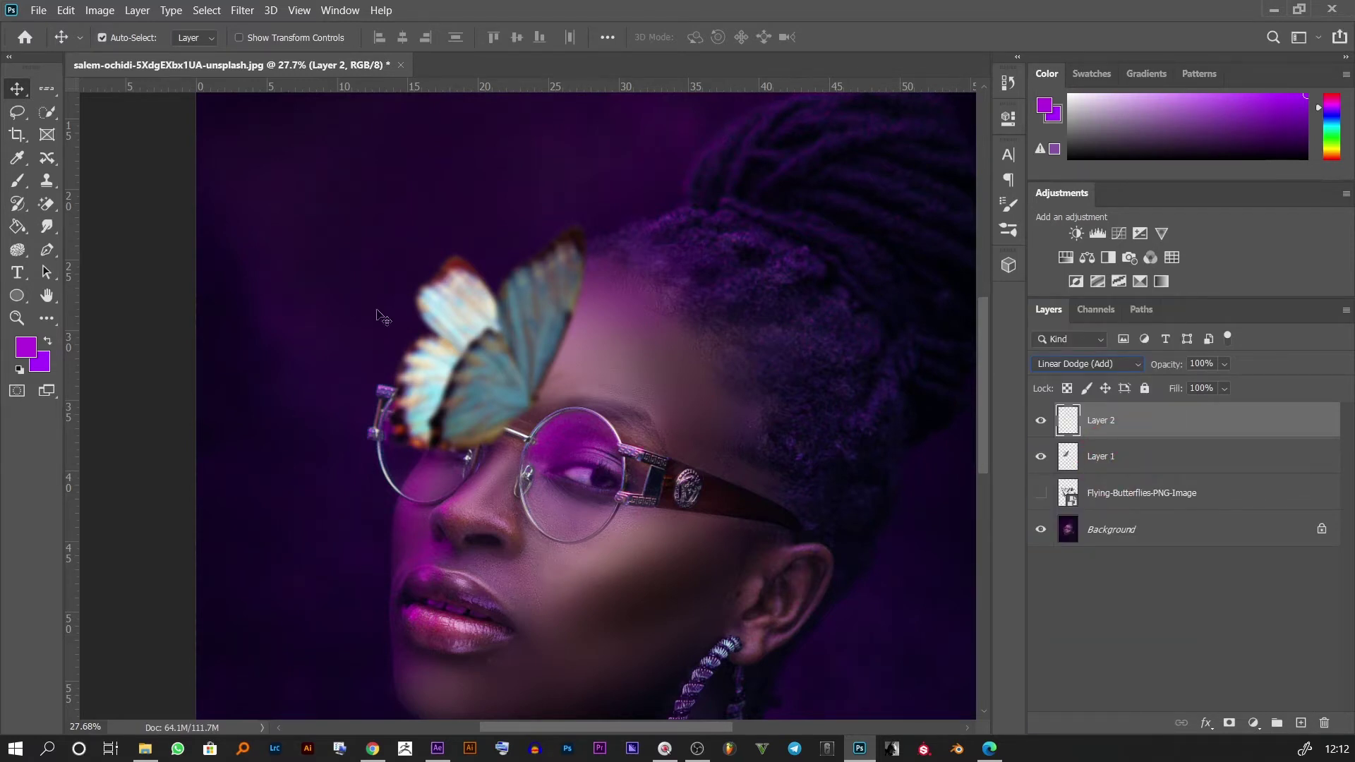
Step: Pick the Brush tool and set the foreground colour to dark purple #3d004b
left_click(30, 180)
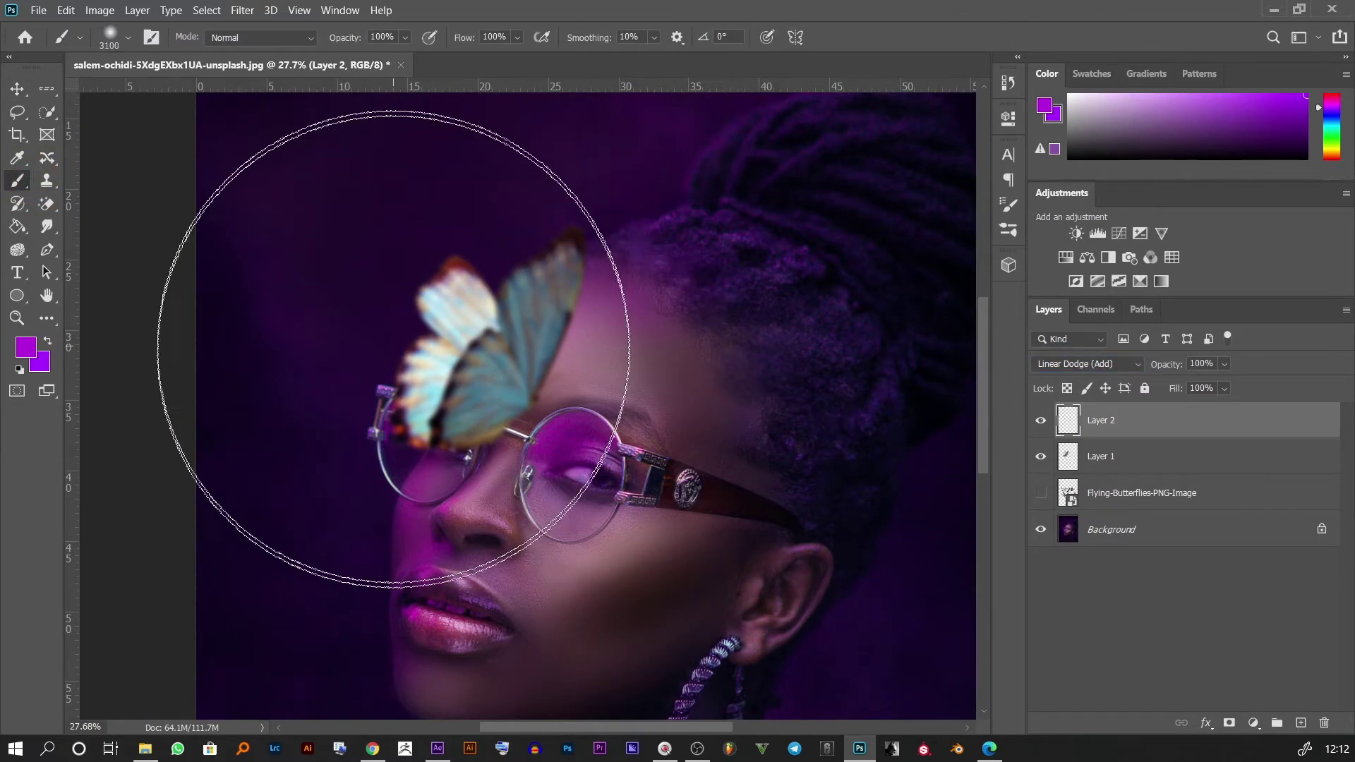
left_click(25, 346)
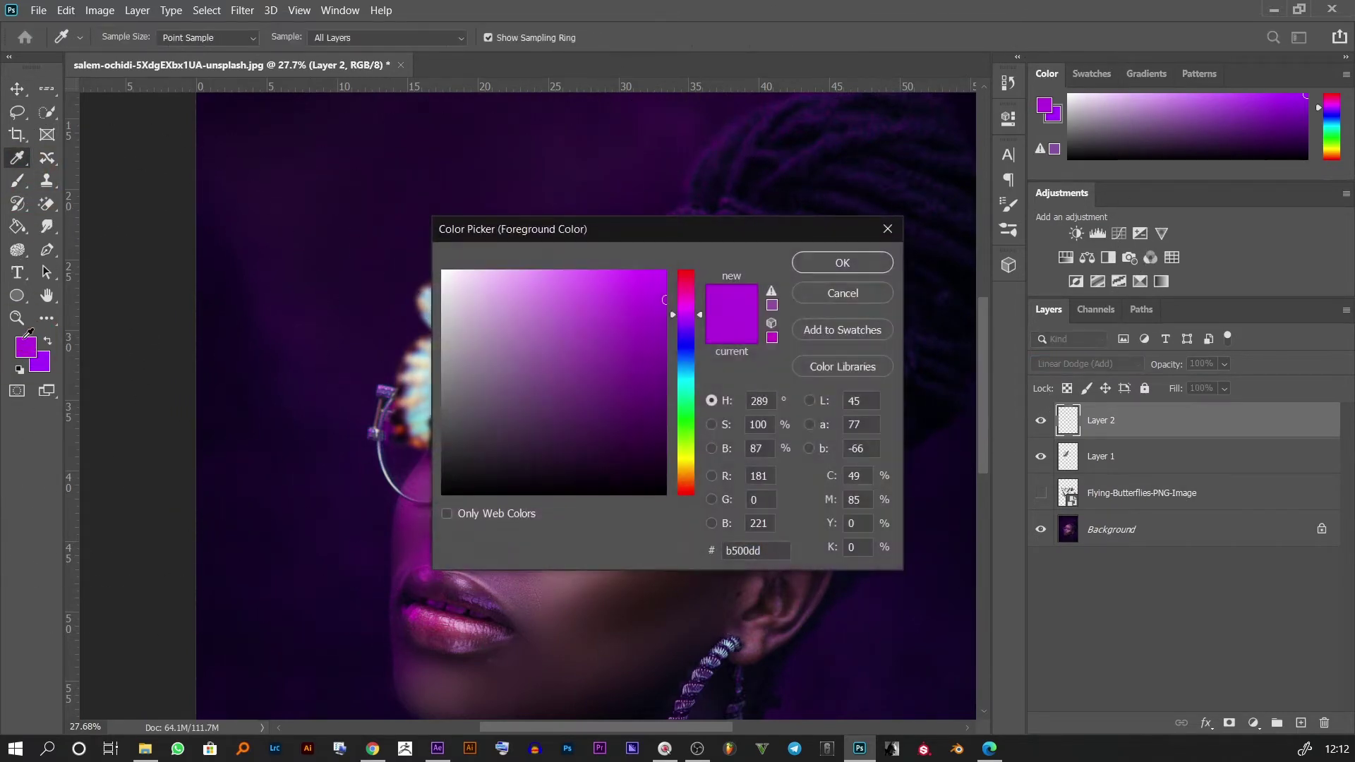
mouse_move(664, 406)
left_mouse_down()
mouse_move(668, 456)
mouse_move(665, 410)
left_mouse_up()
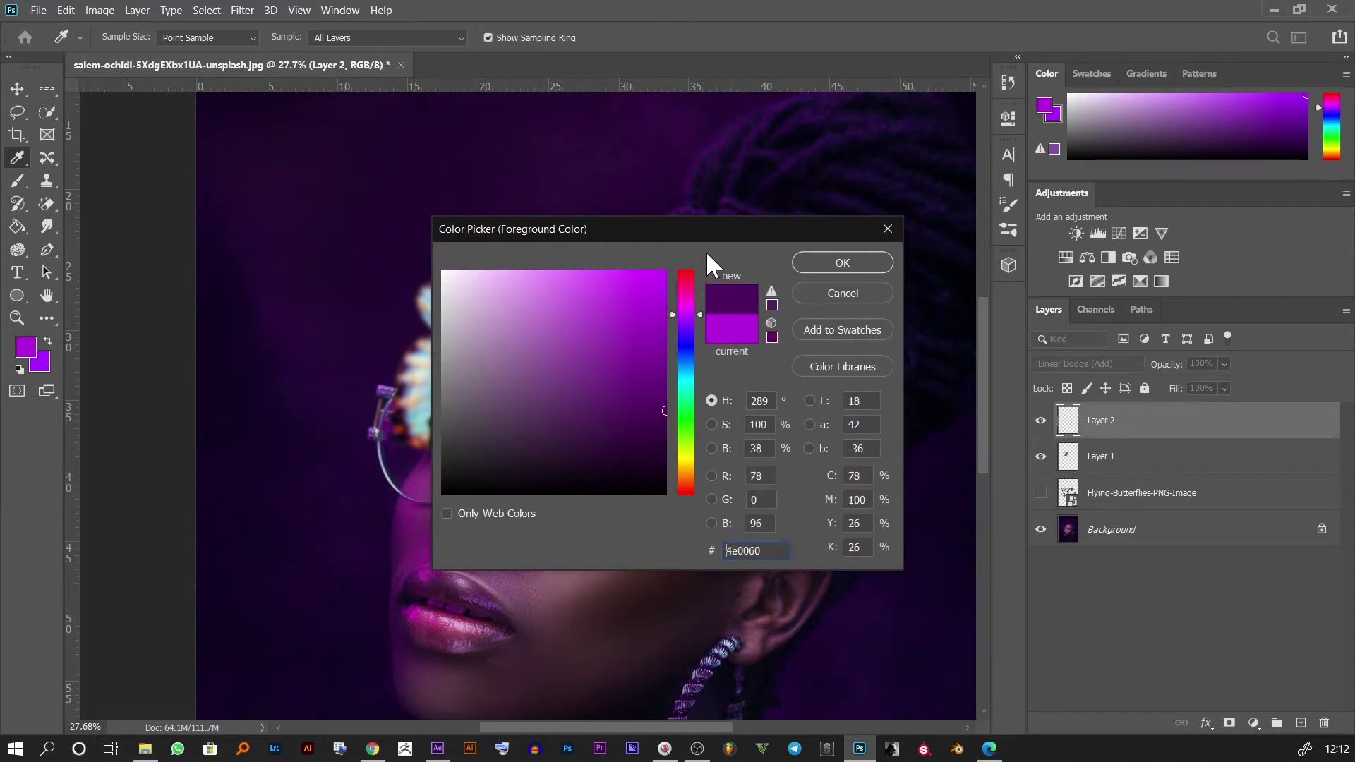
left_click_drag(712, 228, 1069, 230)
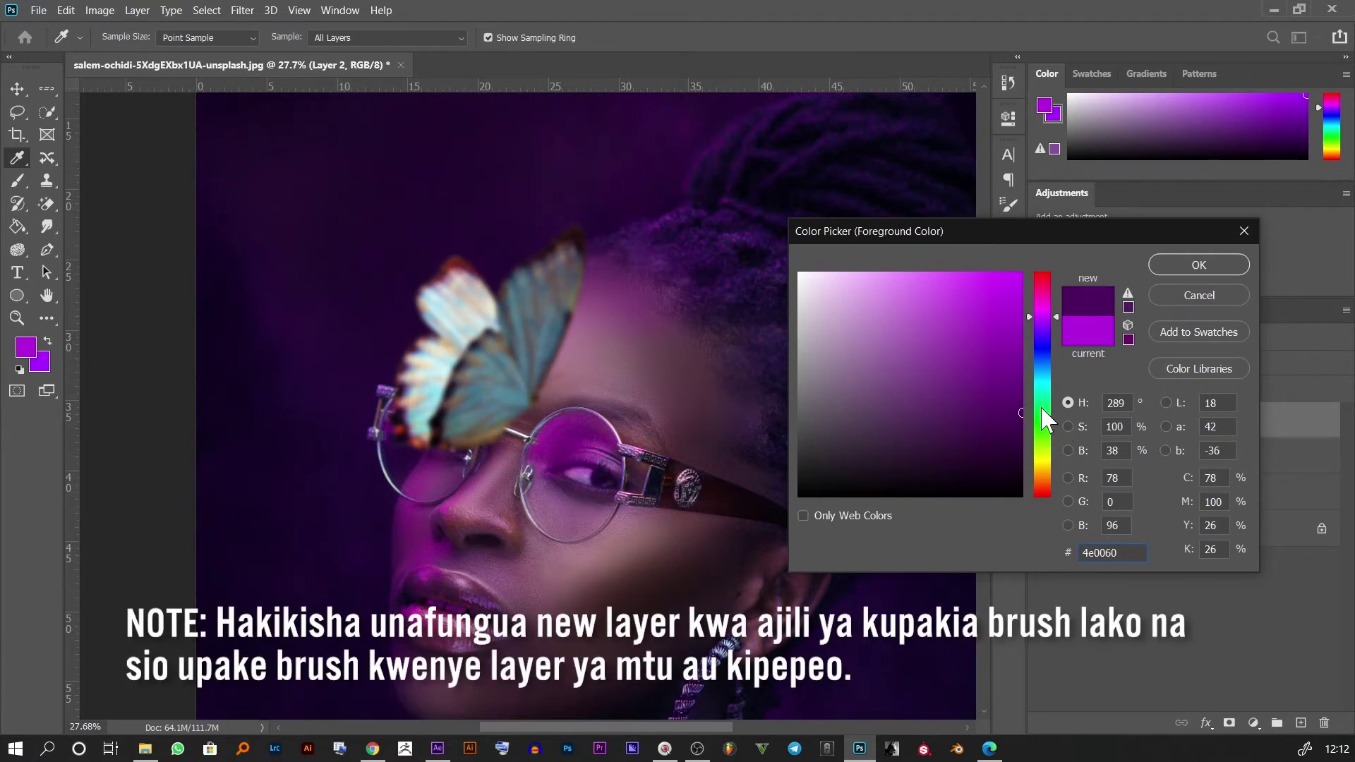
left_click_drag(1022, 407, 1022, 431)
Step: Confirm the #3d004b purple and resize the brush to about 1000 px
left_click(1196, 267)
key("b")
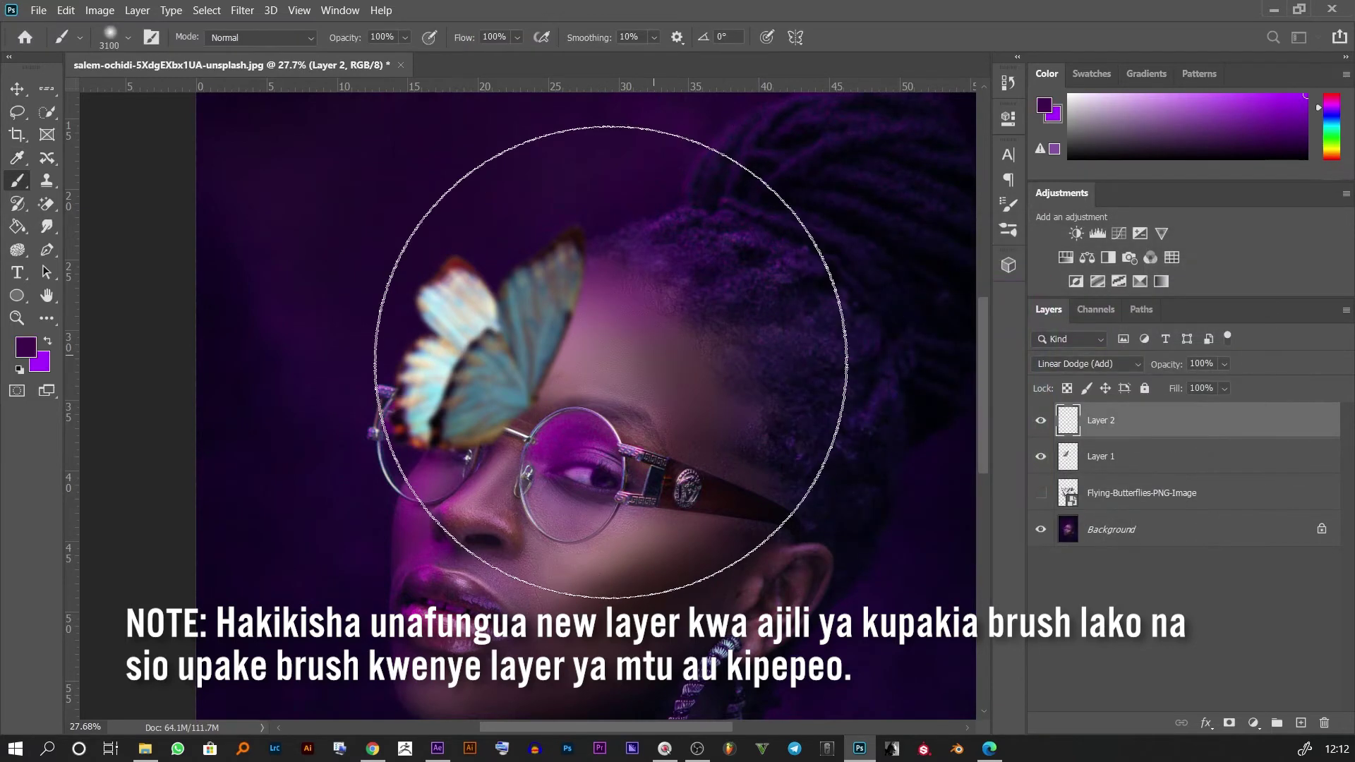
key("bracketleft")
key("bracketleft")
key("bracketleft")
key("bracketleft")
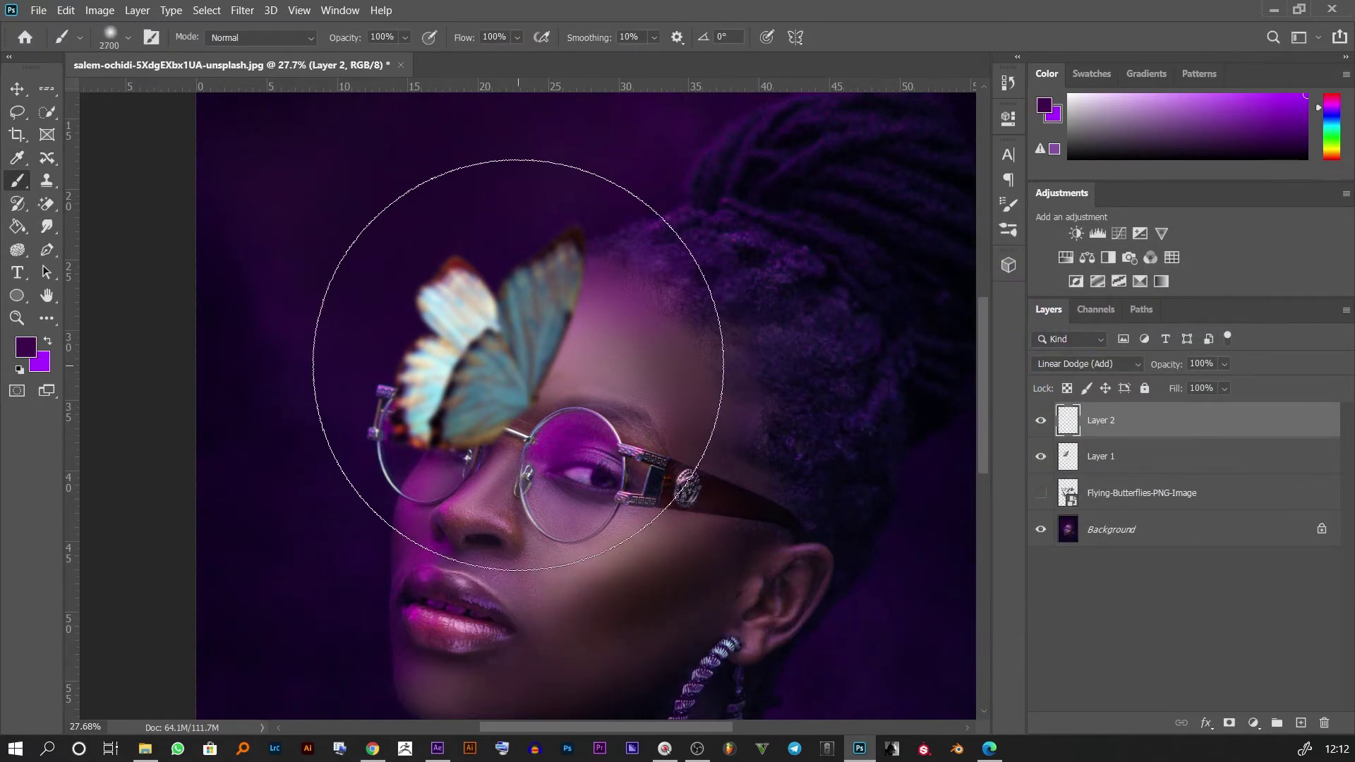
key("bracketleft")
key("bracketleft")
key("bracketleft")
key("bracketleft")
key("bracketleft")
key("bracketleft")
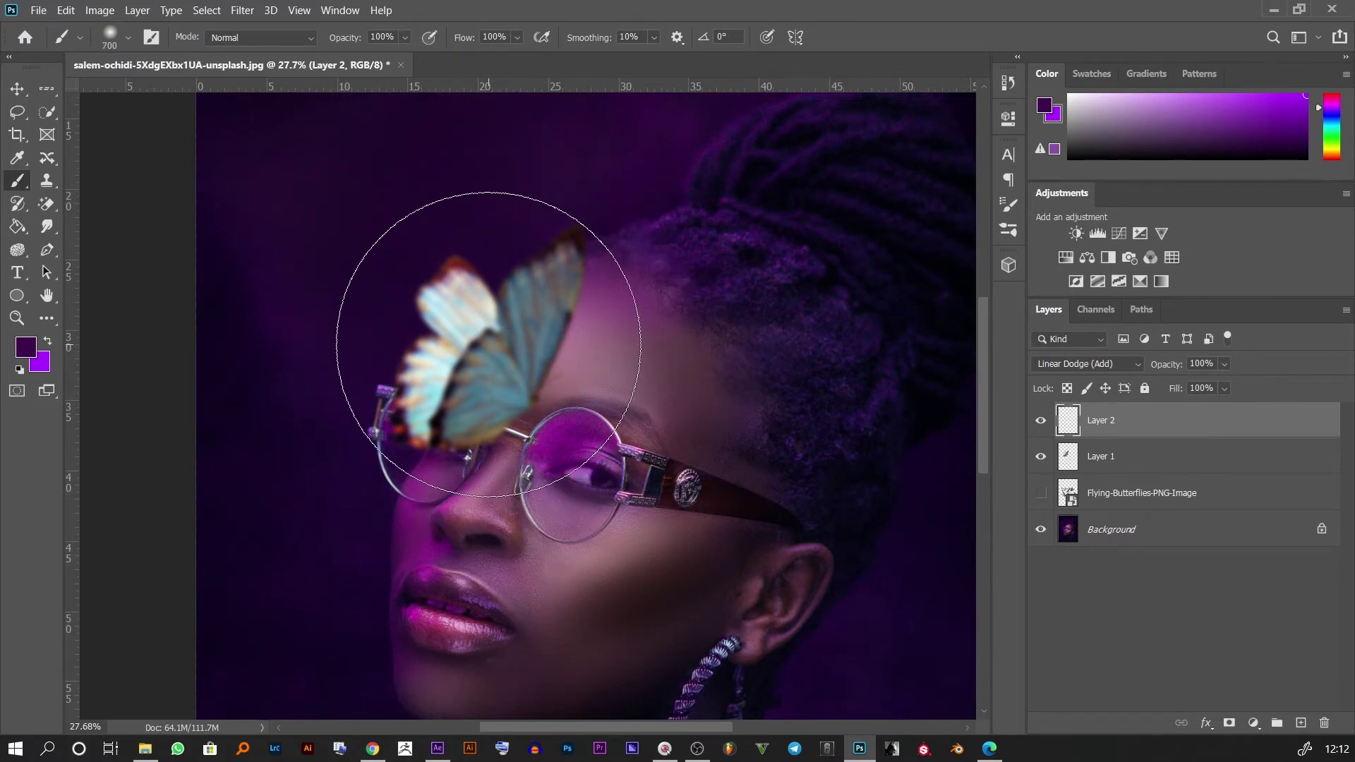
key("bracketleft")
key("bracketleft")
key("bracketleft")
key("bracketright")
key("bracketright")
key("bracketright")
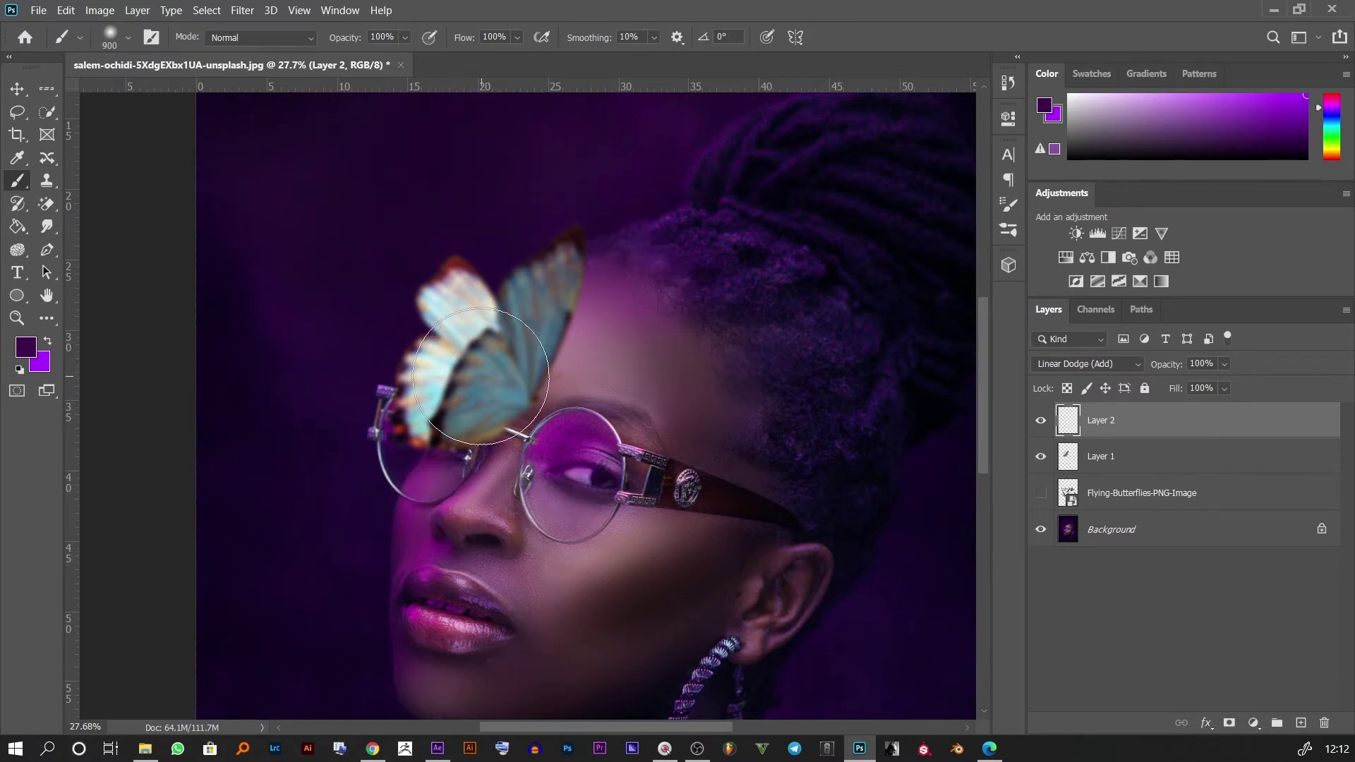
key("bracketright")
Step: Set the brush hardness to 0% for a fully soft brush
right_click(486, 373)
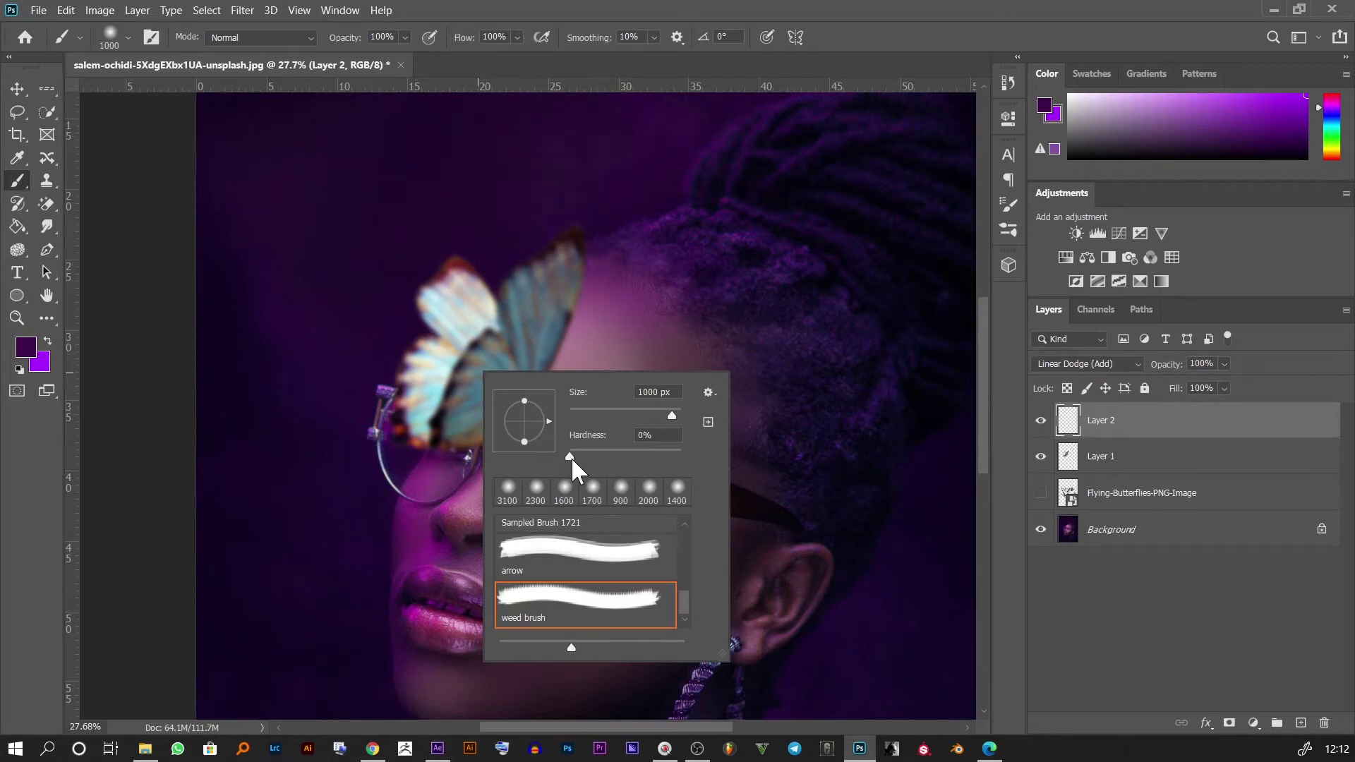
right_click(613, 314)
mouse_move(697, 392)
left_mouse_down()
mouse_move(818, 422)
mouse_move(616, 390)
left_mouse_up()
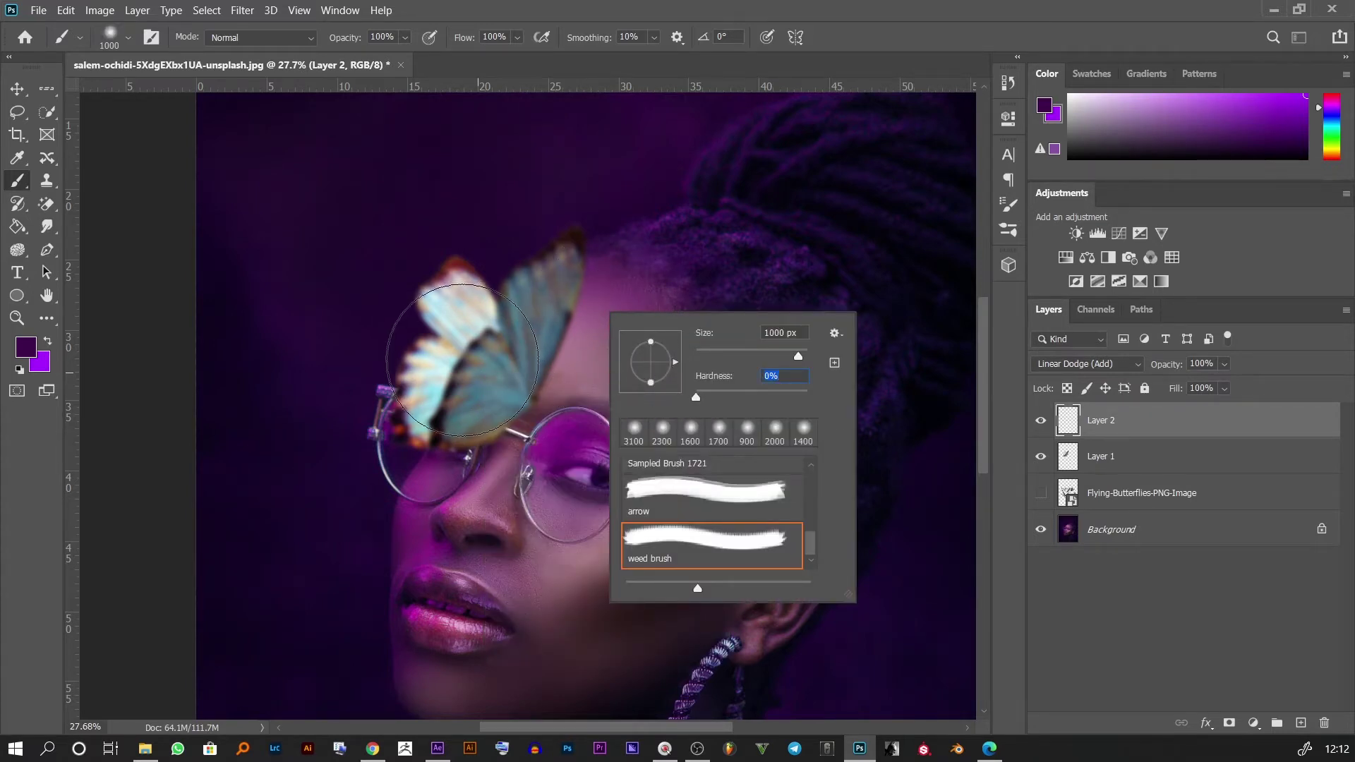
left_click(482, 364)
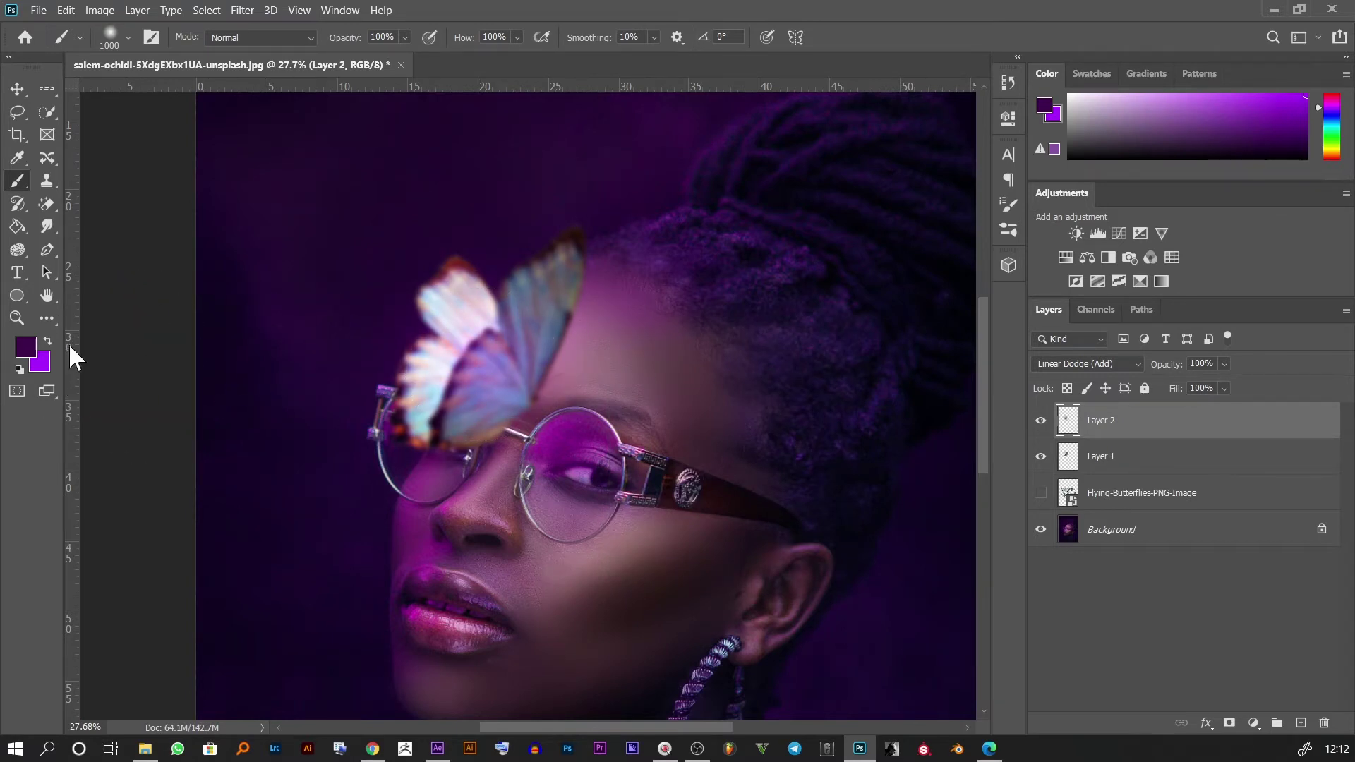
left_click(28, 350)
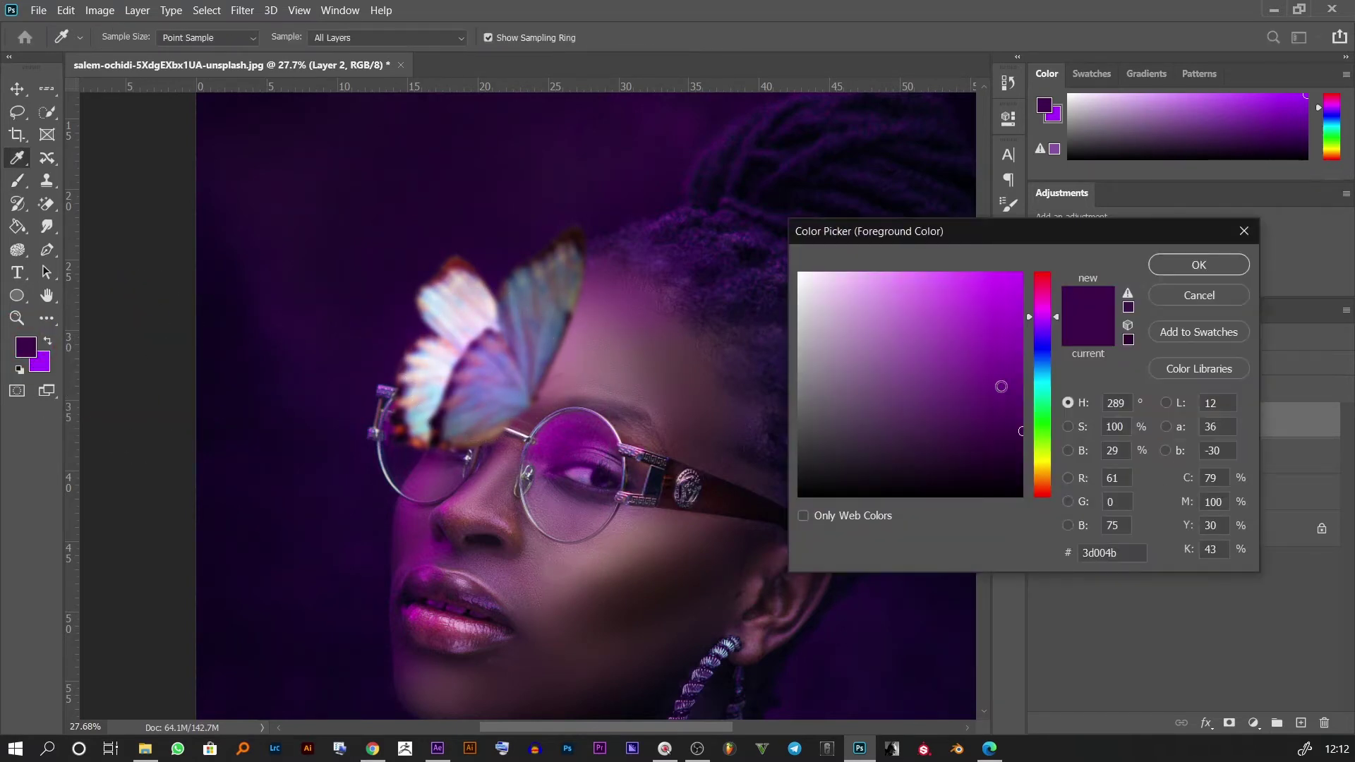
Step: Paint a #8500a3 purple glow over the butterfly with an enlarged brush
left_click_drag(1000, 386, 1035, 353)
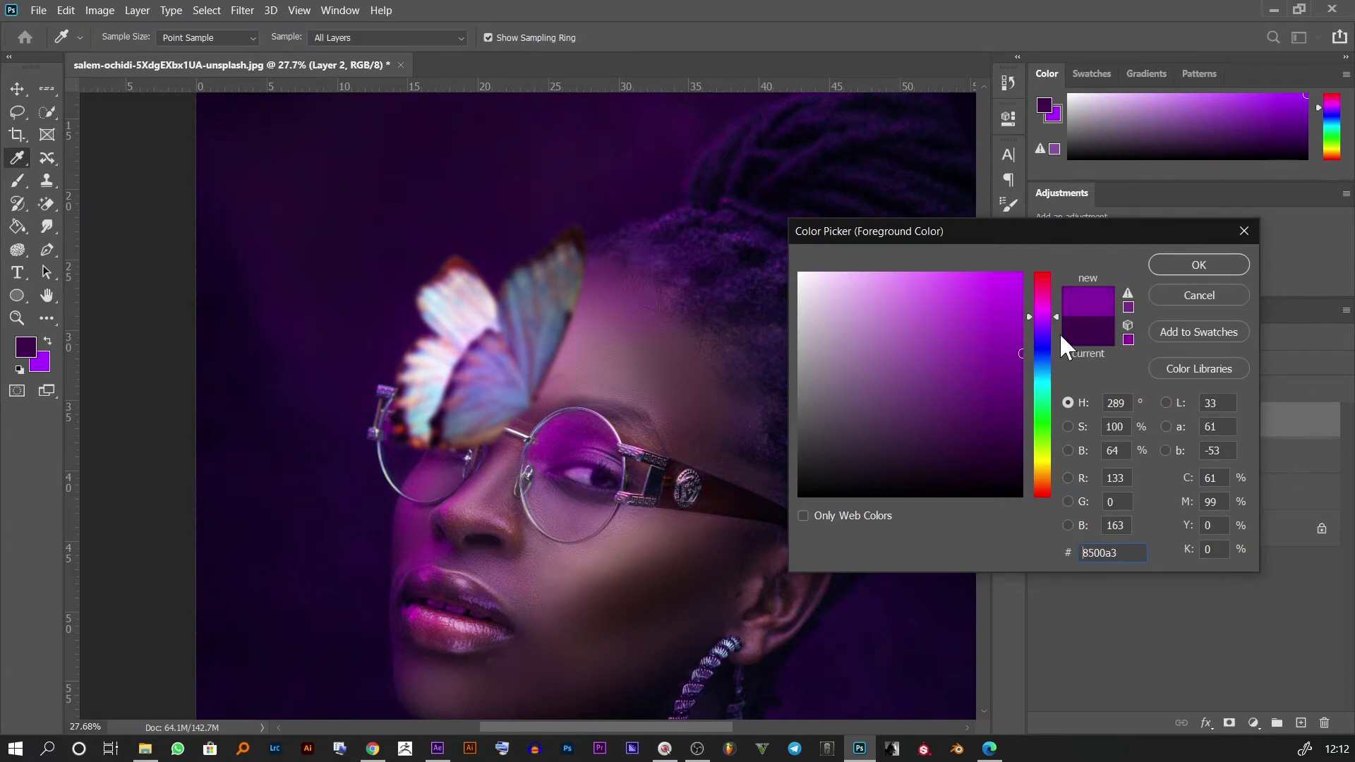
left_click(1170, 272)
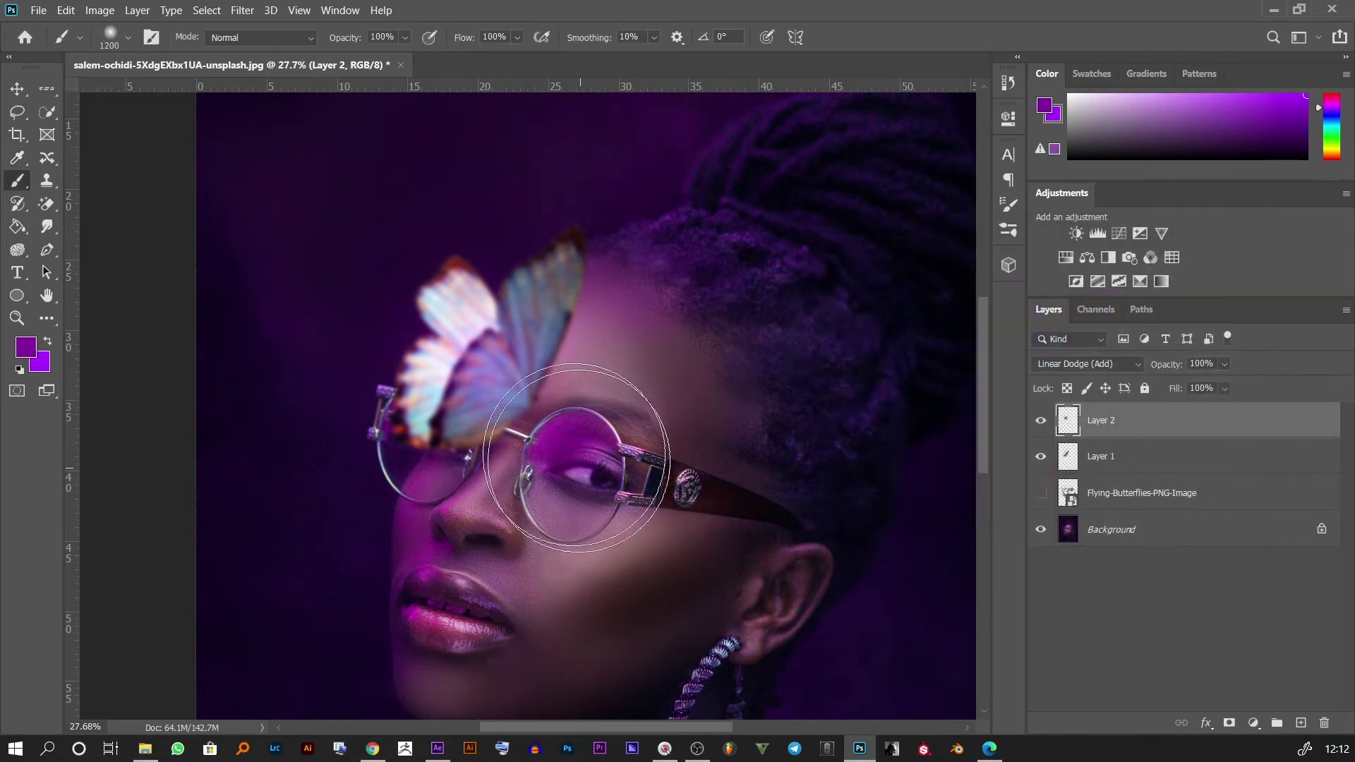
key("bracketright")
key("bracketright")
key("bracketright")
key("bracketright")
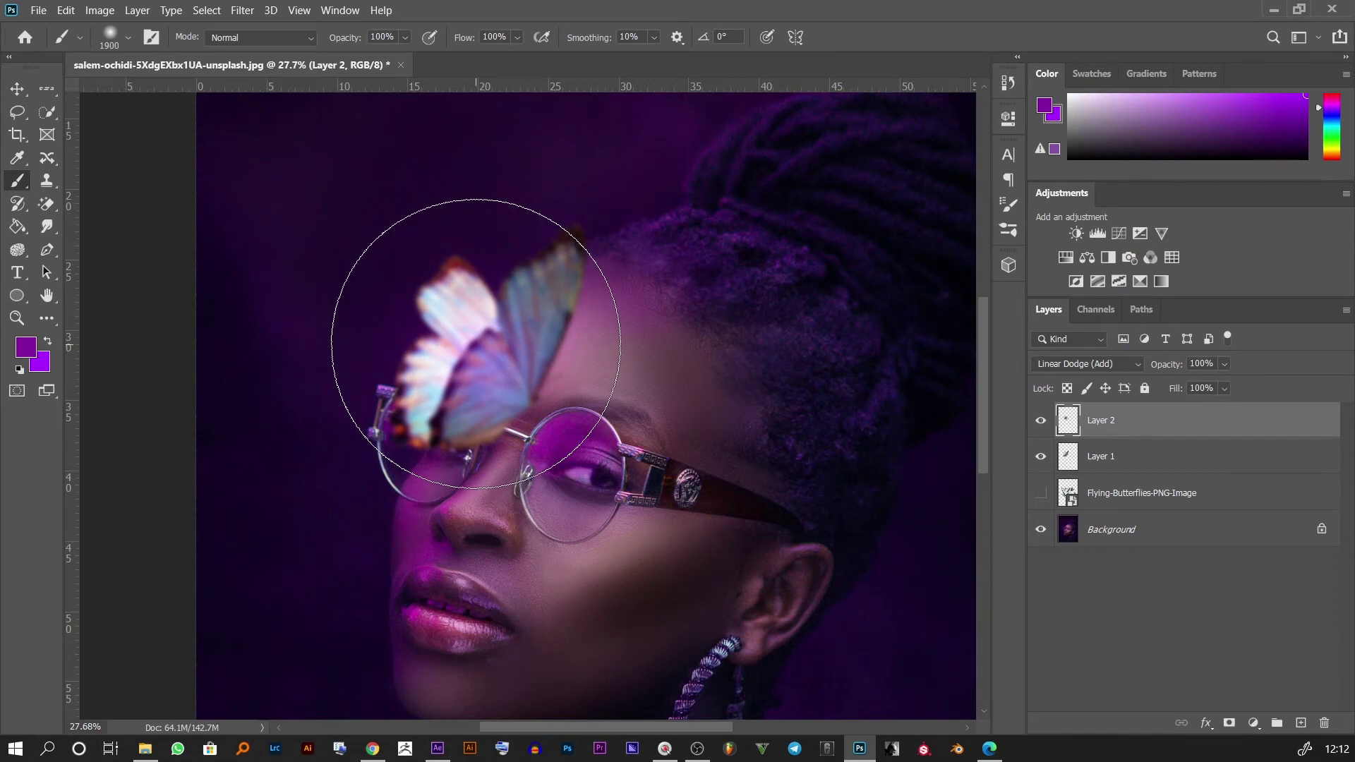
left_click(471, 343)
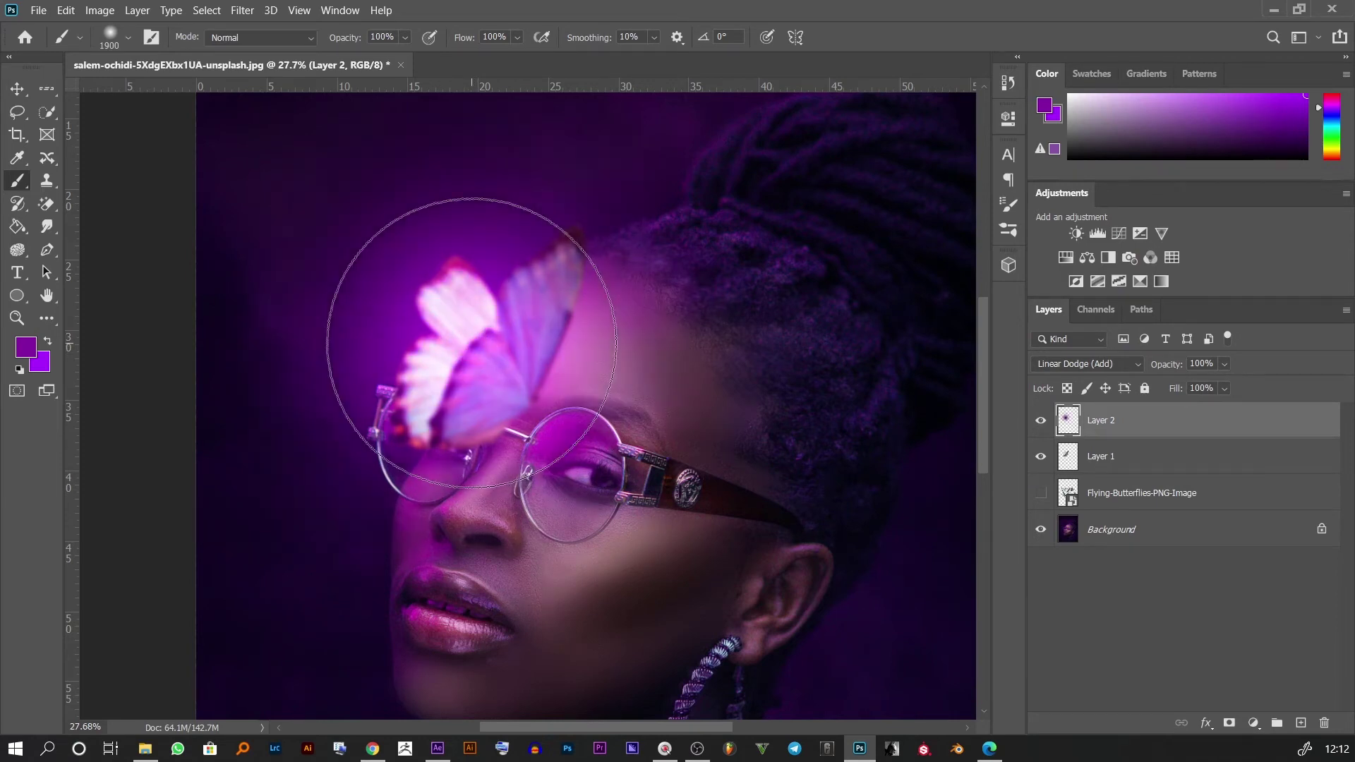
Step: Paint a large #cb00f8 magenta glow over the left side of the portrait
left_click(27, 346)
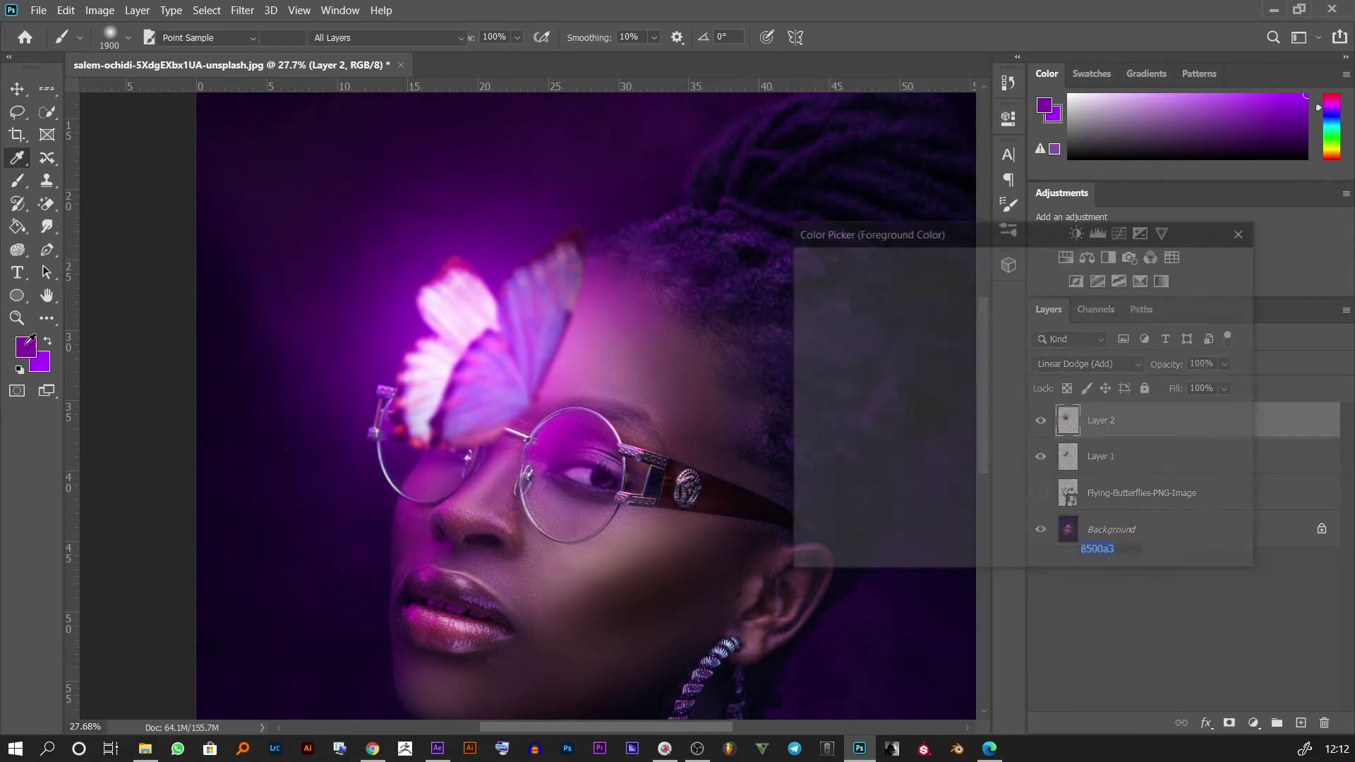
type("cb00f8")
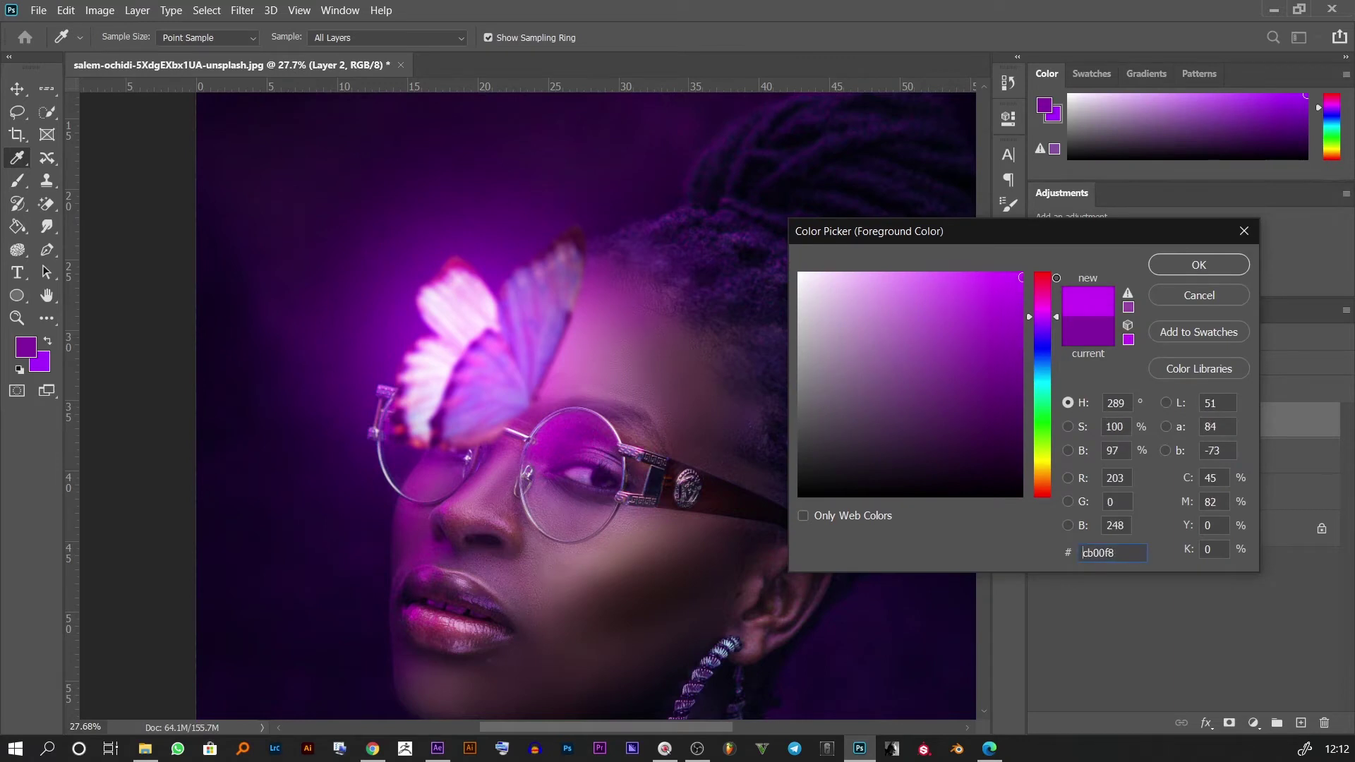
left_click(1198, 265)
key("b")
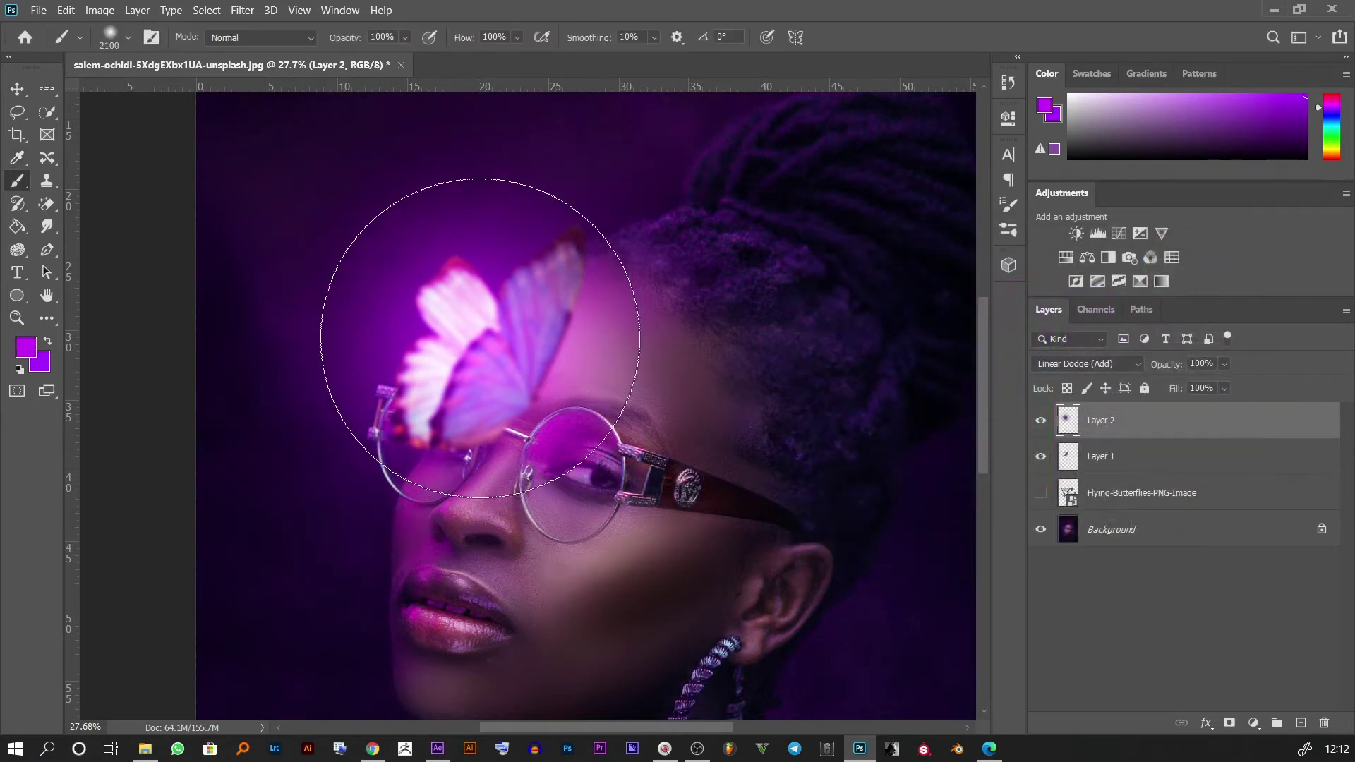
key("bracketright")
key("bracketright")
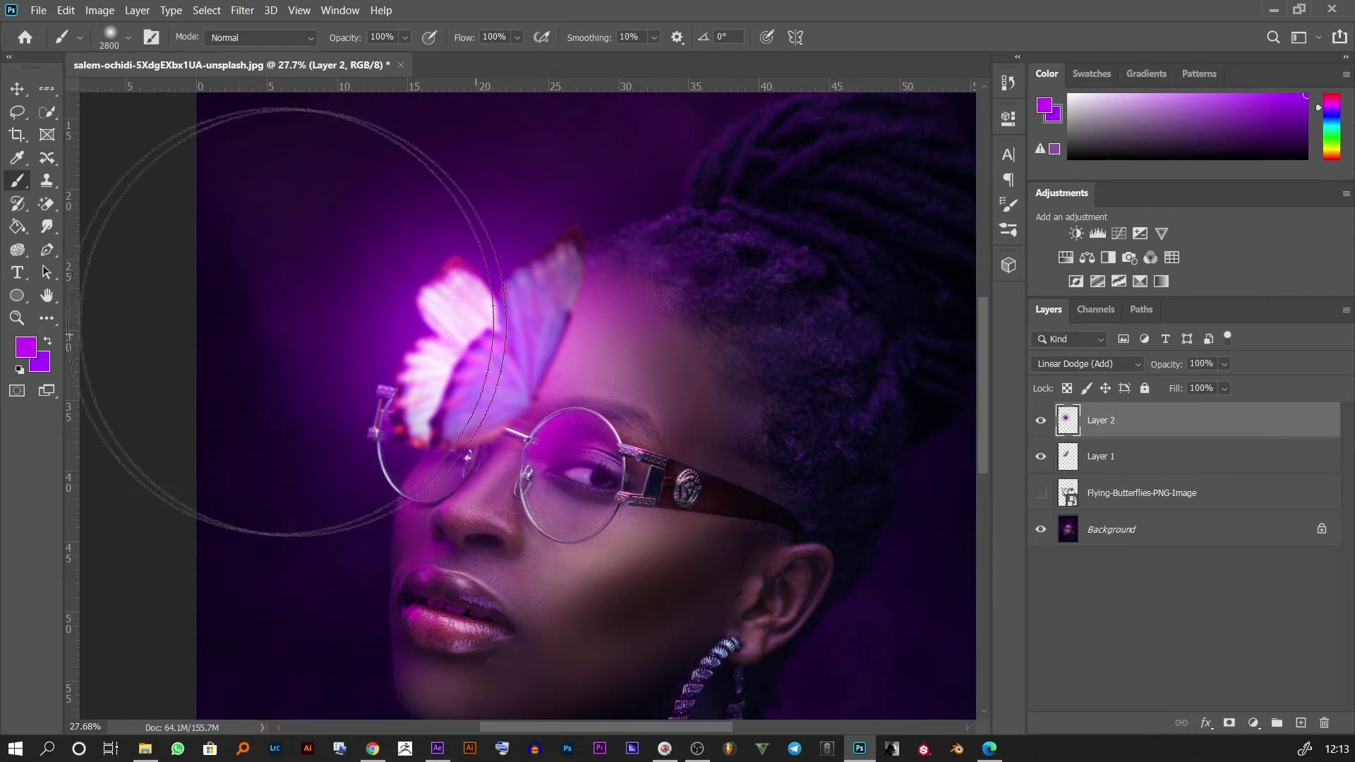
left_click(118, 226)
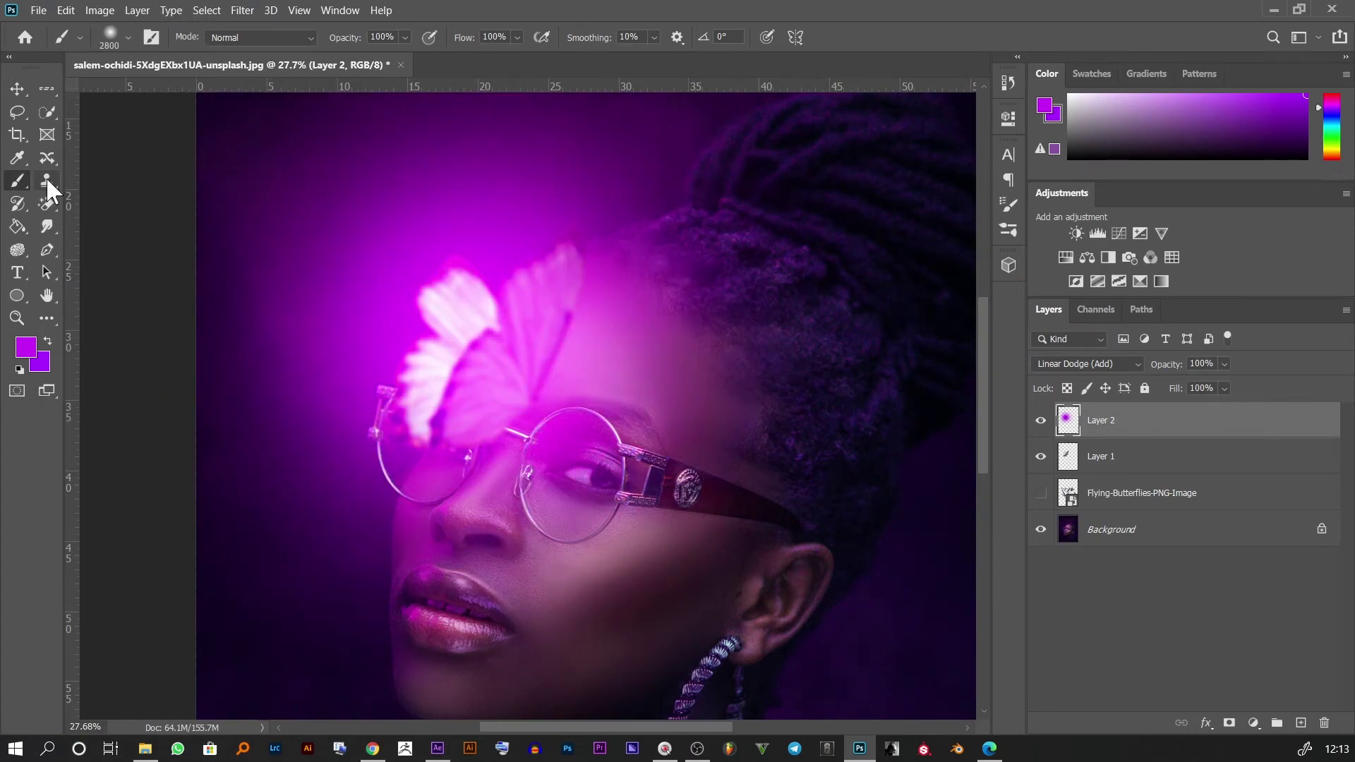
left_click(17, 88)
Step: Move Layer 1 and Layer 2 together to the upper-left edge, scaled to about 107%
scroll(676, 579, "down", 2)
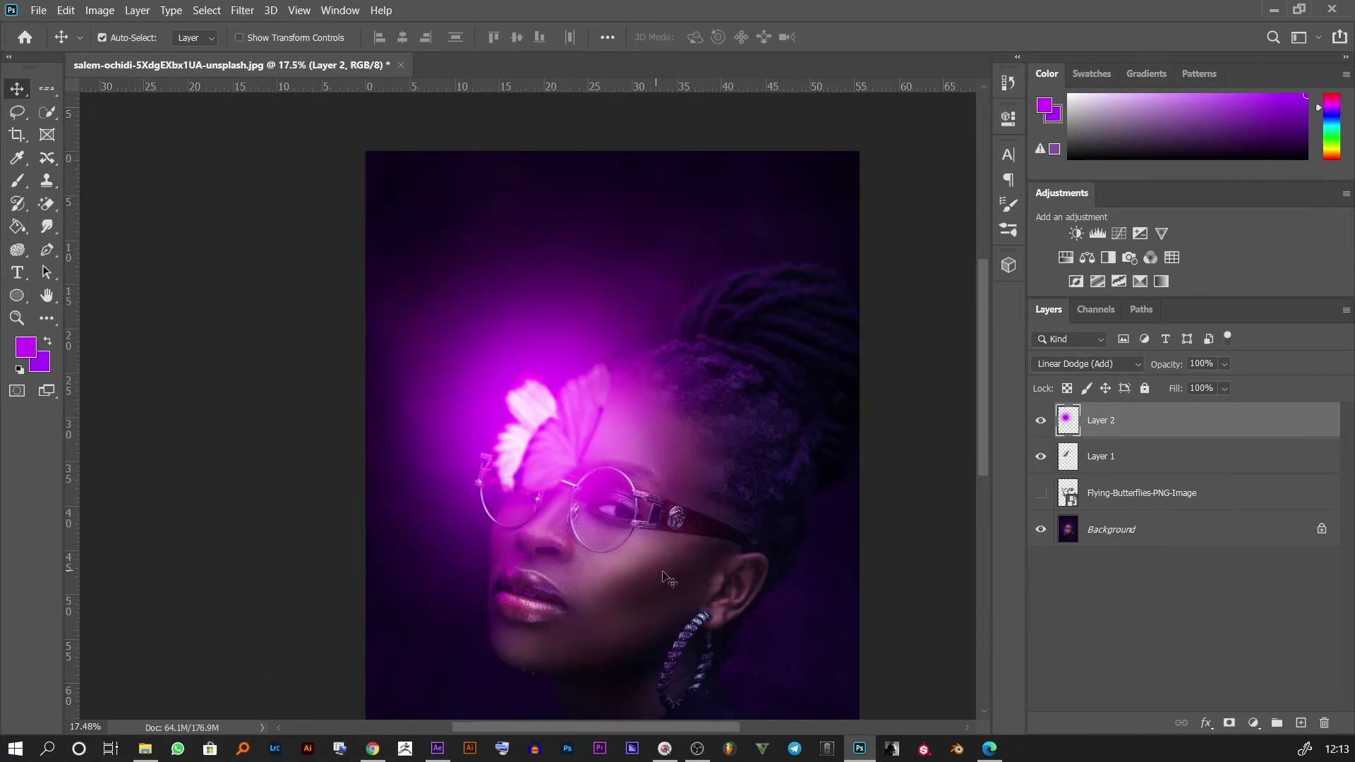
scroll(675, 579, "down", 1)
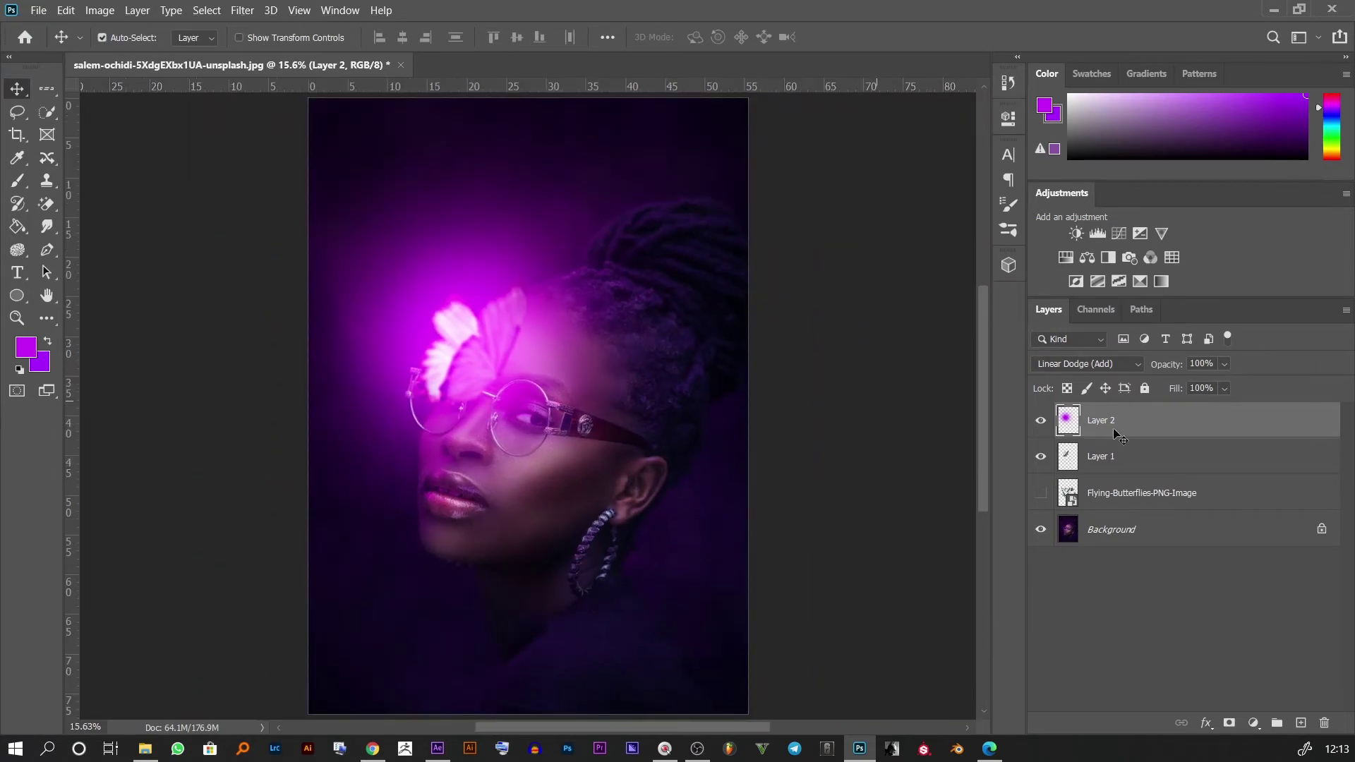
left_click(1222, 456, "shift")
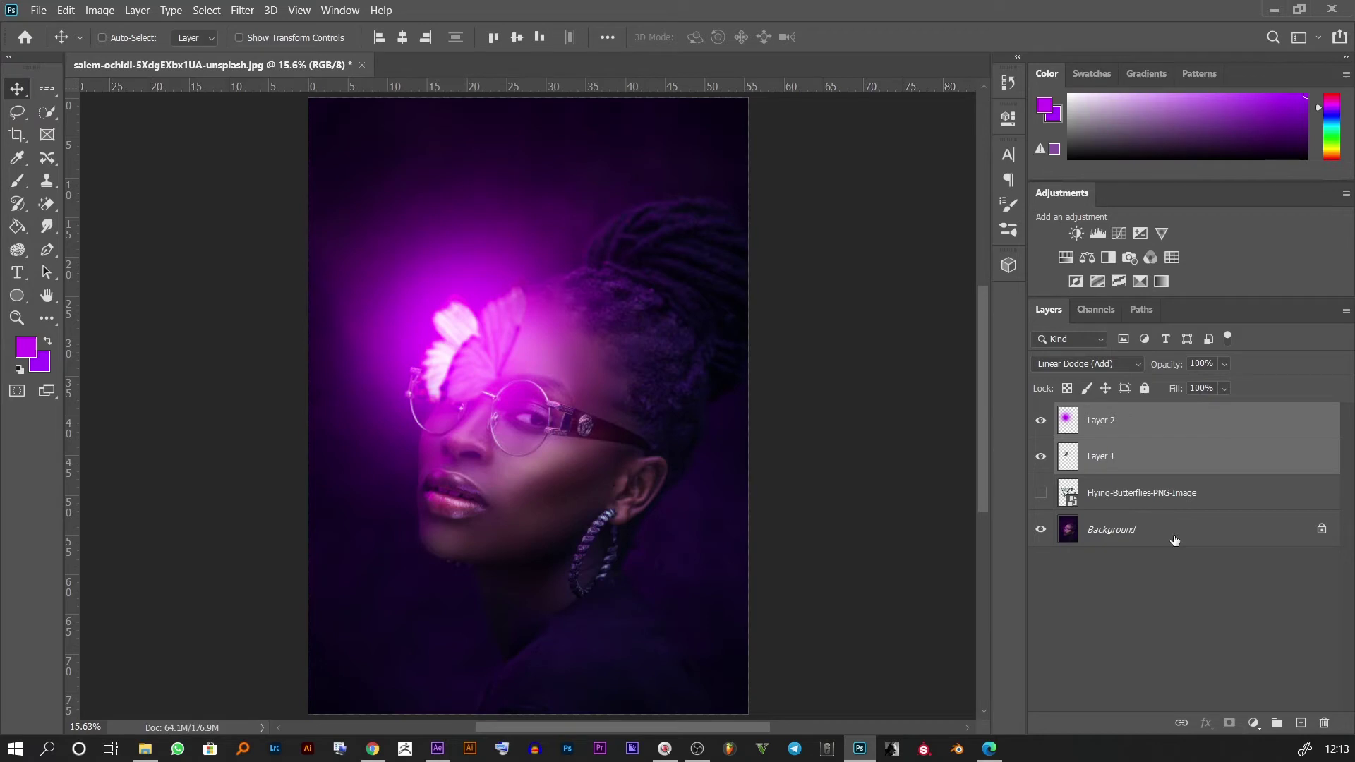
key("ctrl+t")
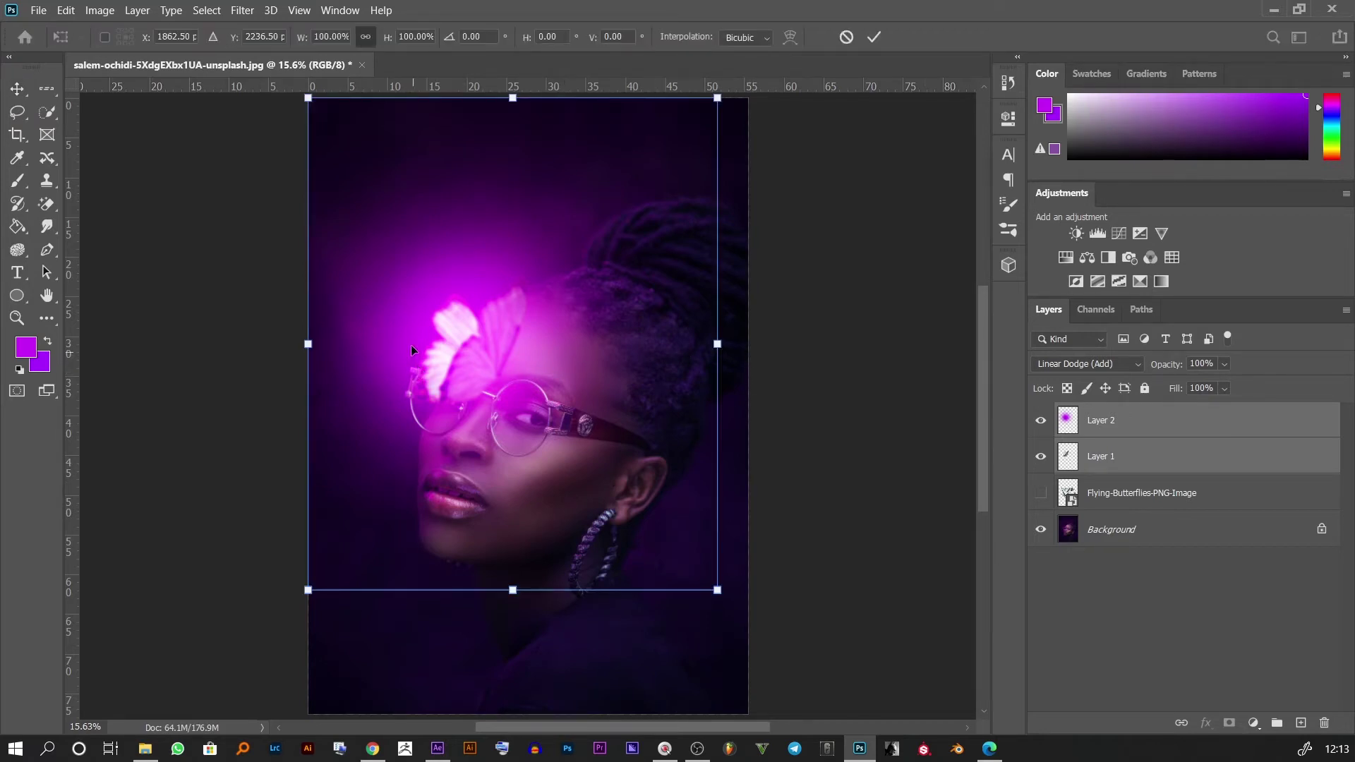
mouse_move(412, 346)
left_mouse_down()
mouse_move(295, 364)
mouse_move(290, 301)
left_mouse_up()
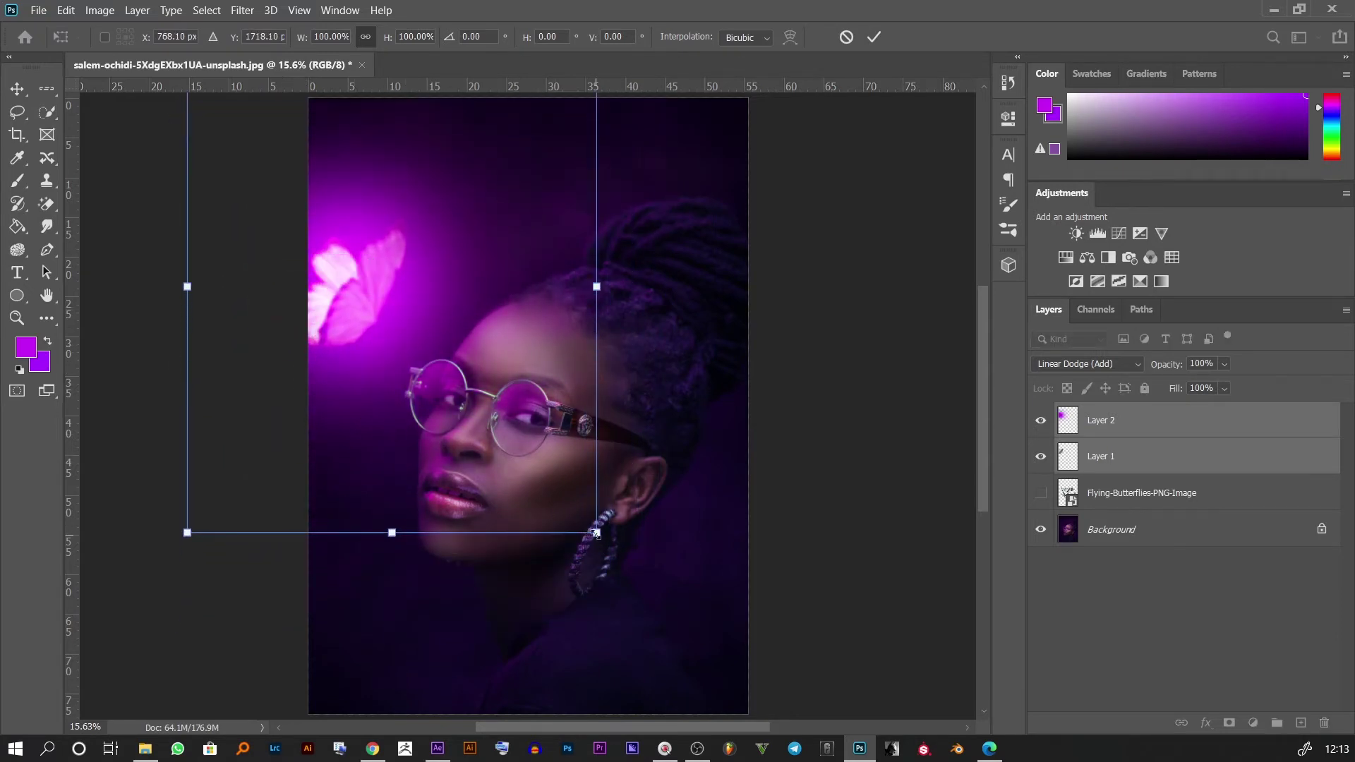
left_click_drag(596, 533, 624, 566)
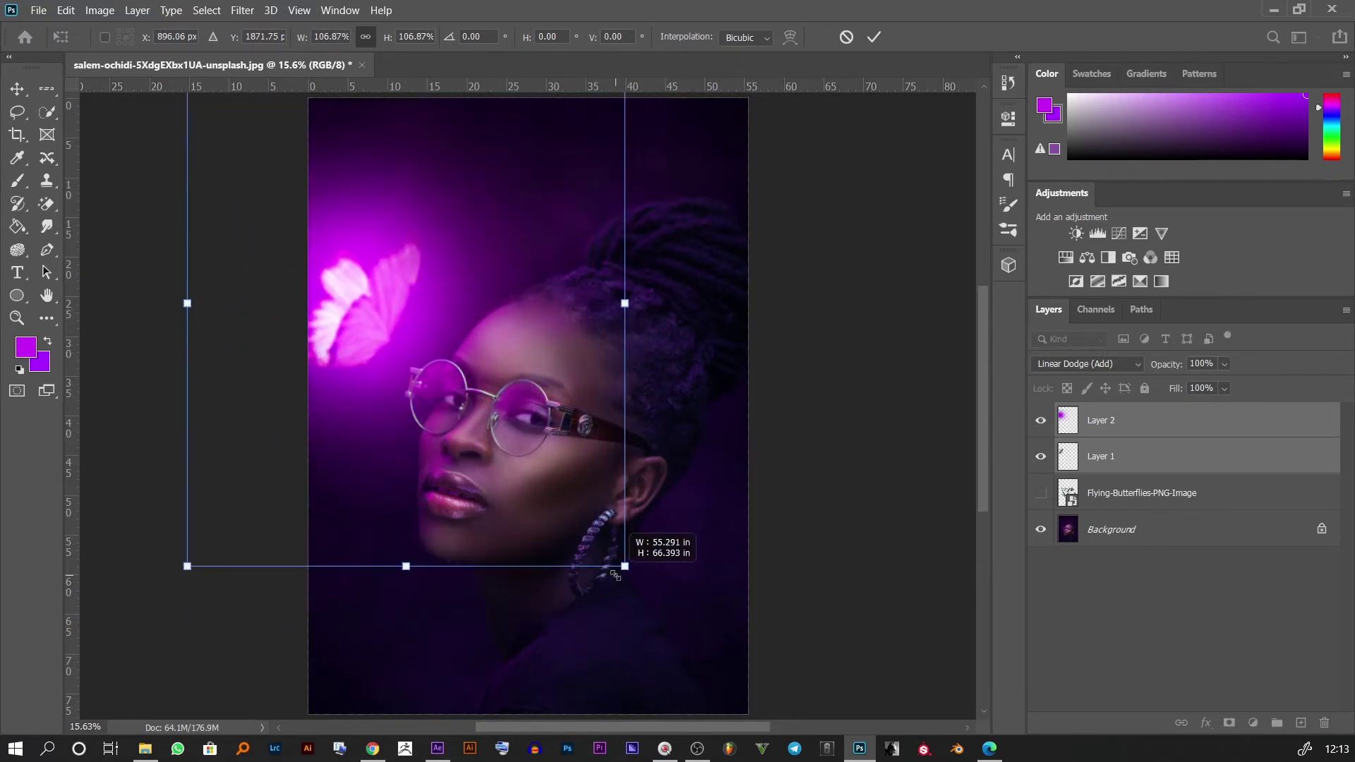
double_click(348, 324)
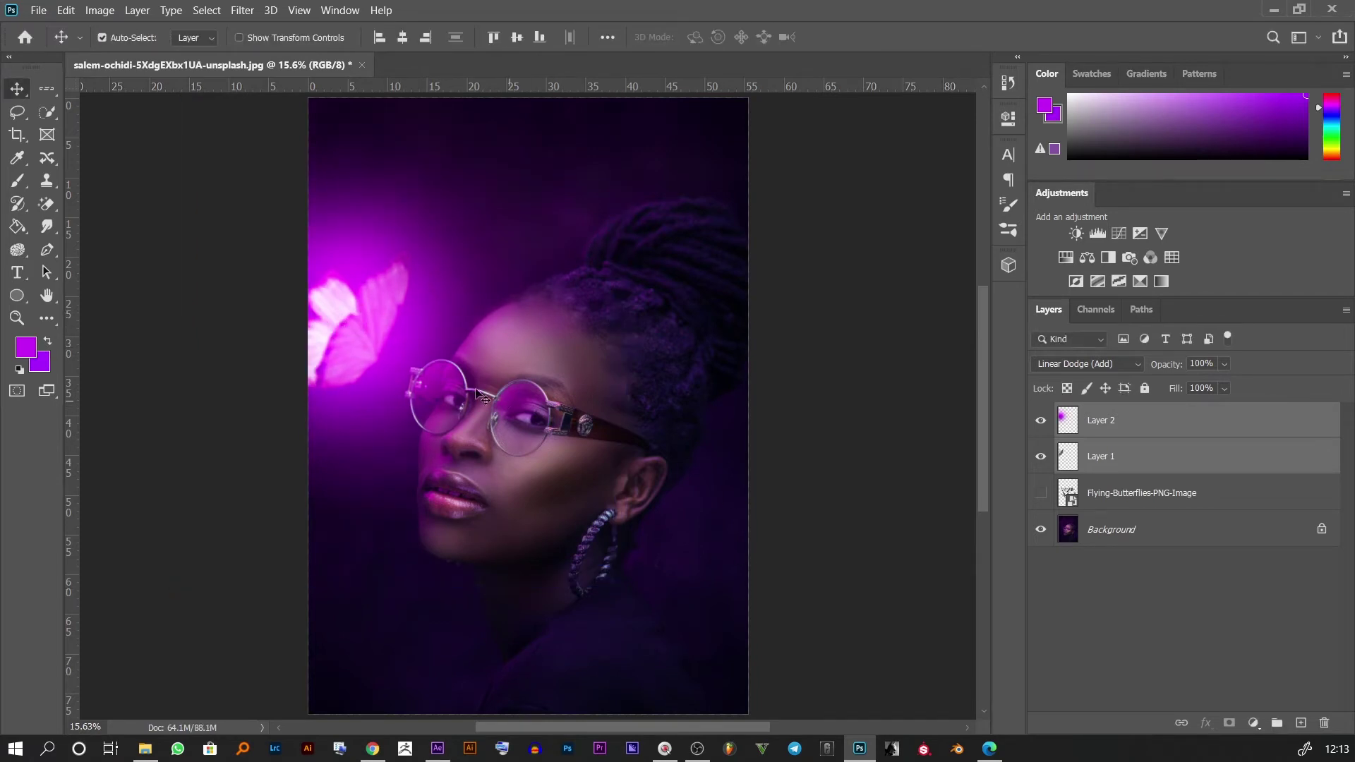
Step: Duplicate the glowing butterfly layers and drag the copy to the lower right
key("ctrl")
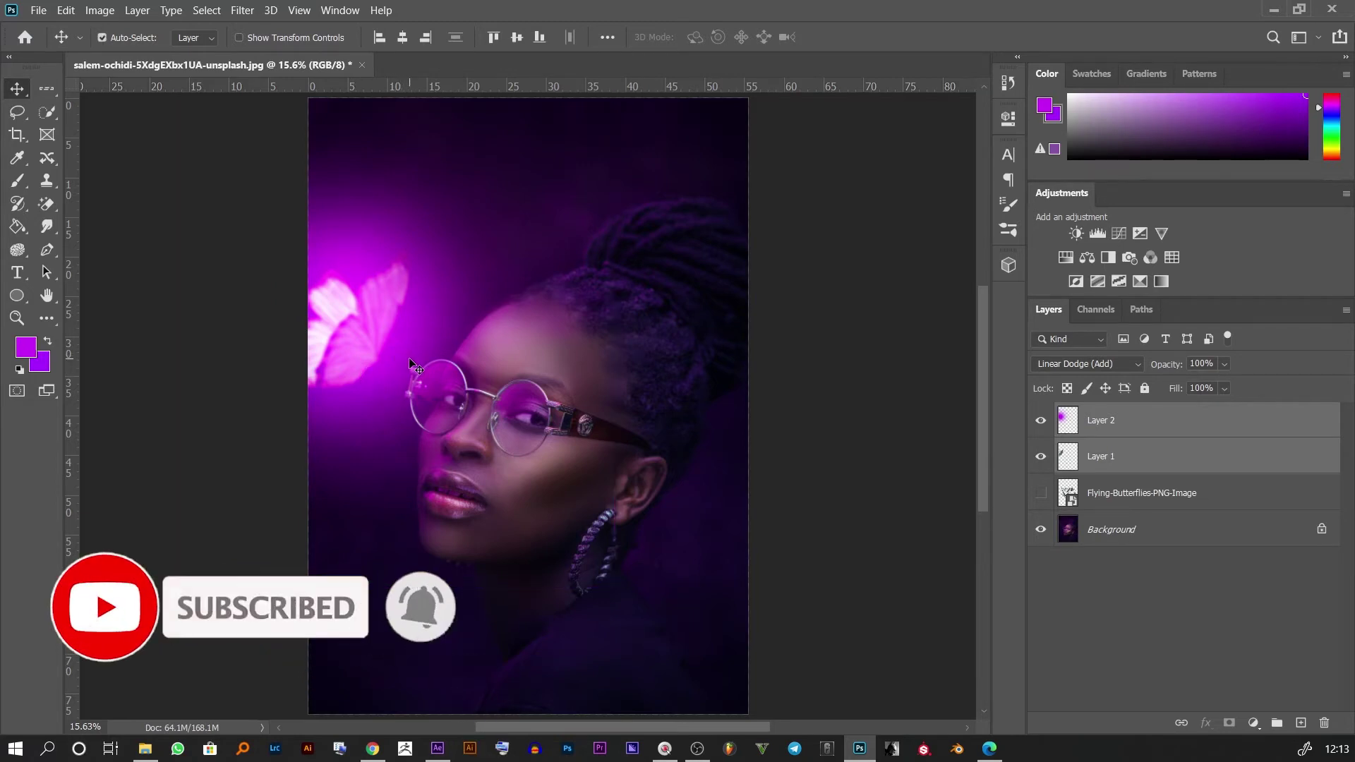
left_click(400, 300)
mouse_move(371, 324)
left_mouse_down()
mouse_move(657, 536)
mouse_move(641, 532)
left_mouse_up()
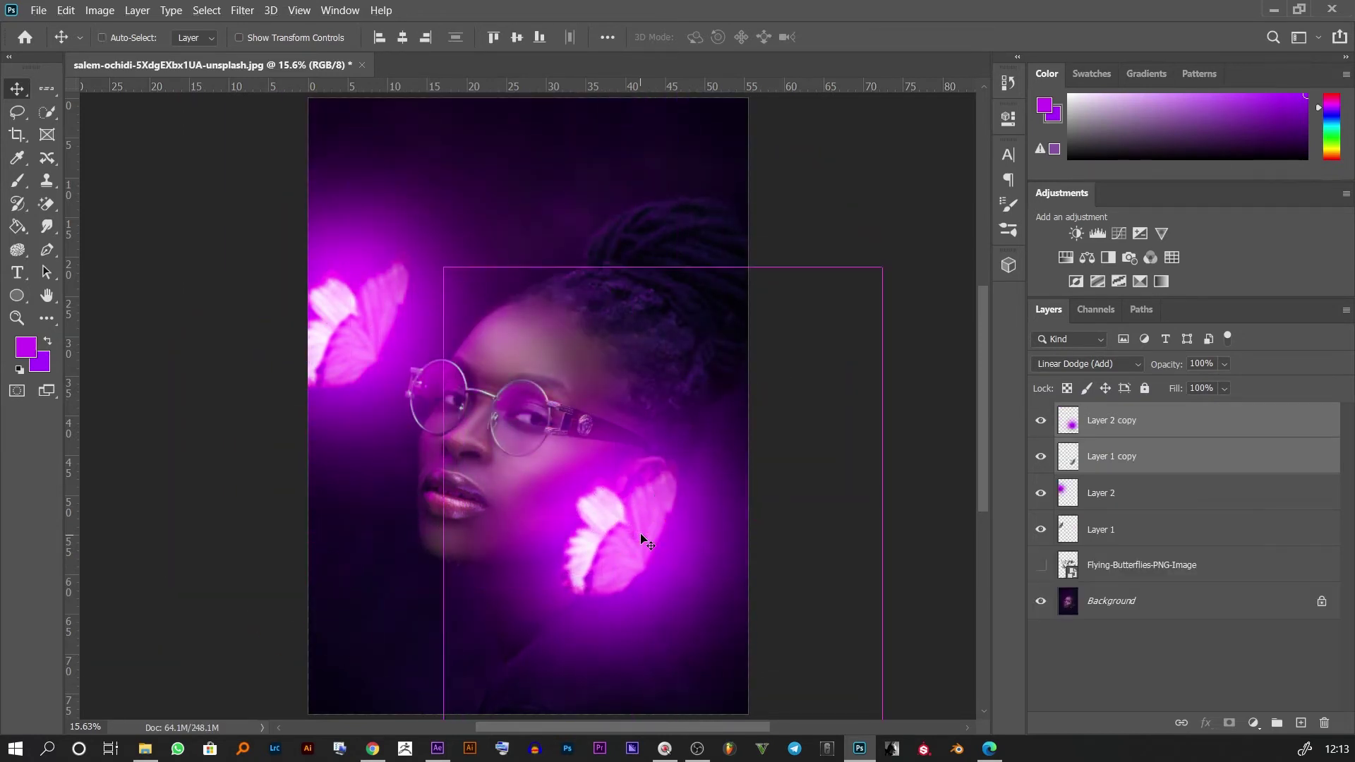
Step: Flip the butterfly copy horizontally and position it beside the right cheek and earring
key("ctrl+t")
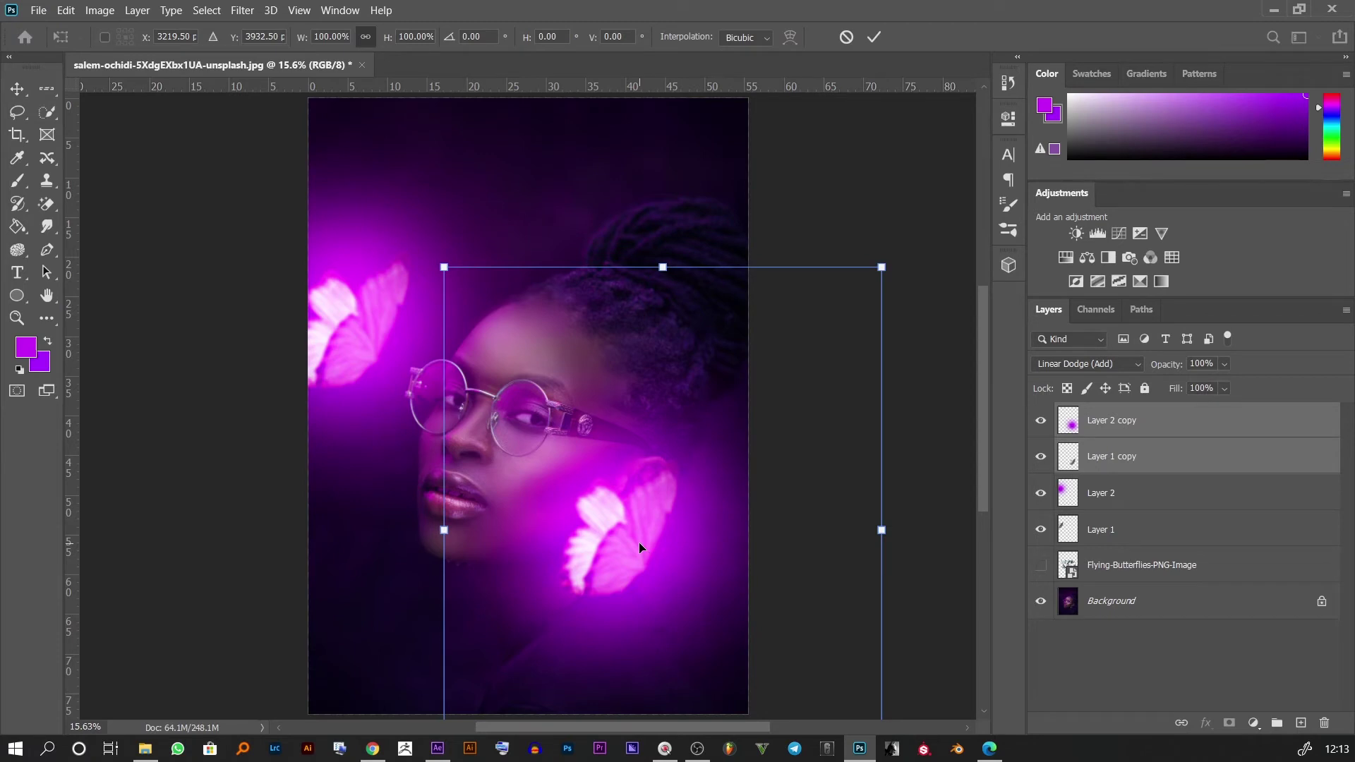
right_click(639, 547)
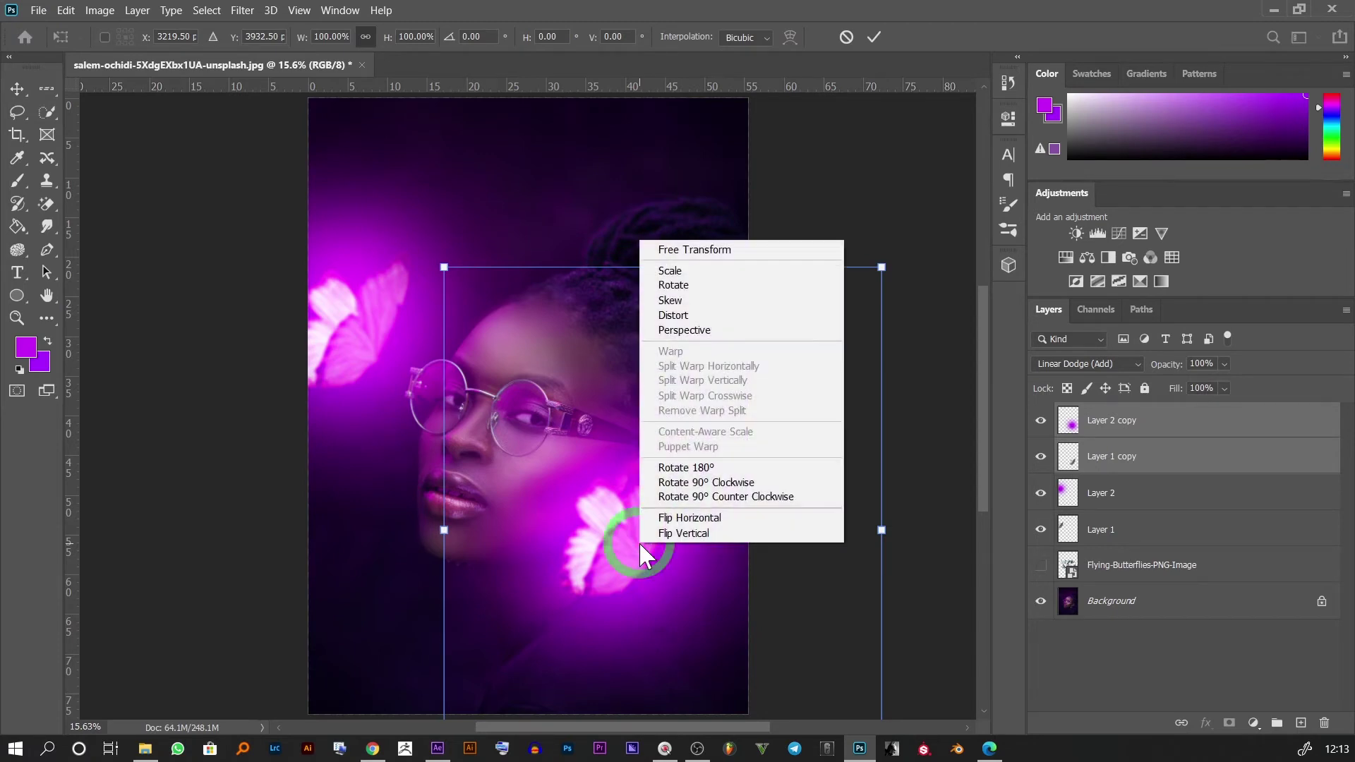
left_click(701, 519)
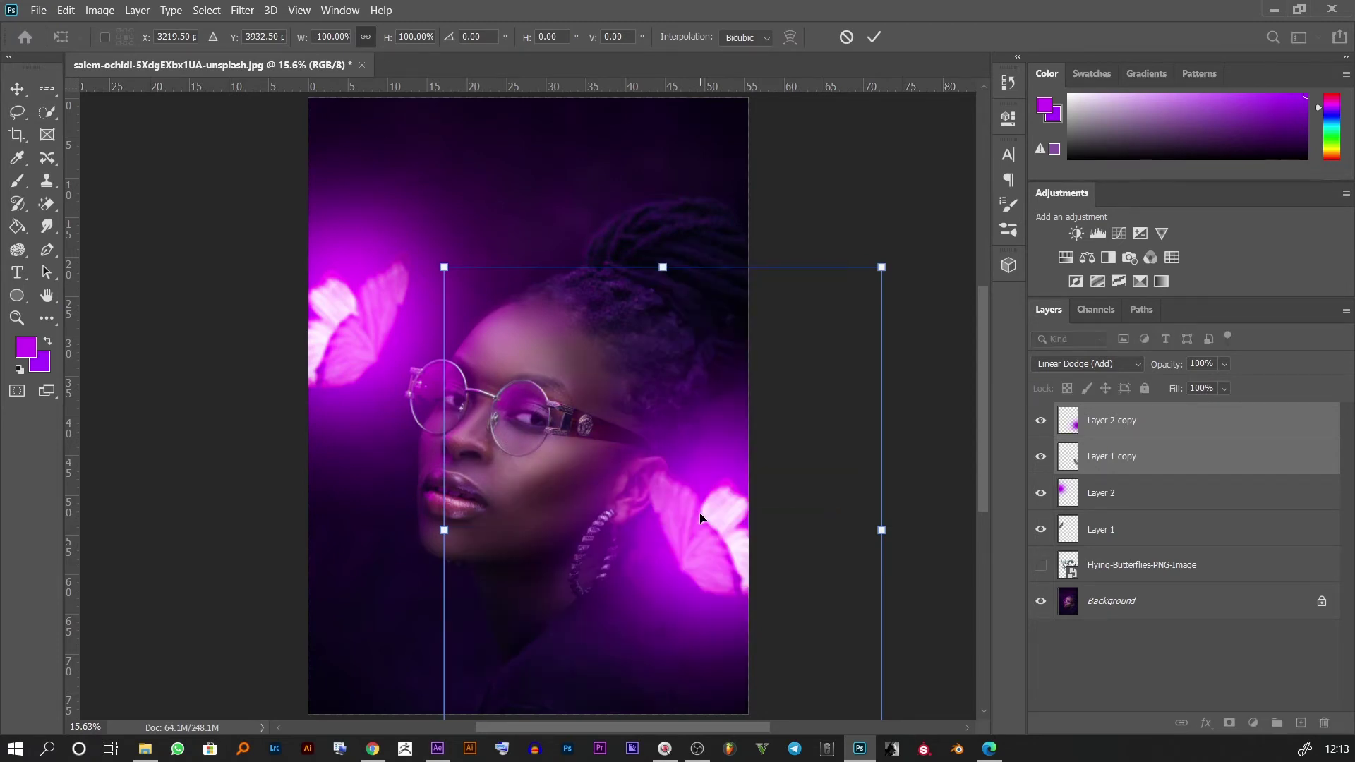
mouse_move(711, 547)
left_mouse_down()
mouse_move(688, 582)
mouse_move(704, 512)
mouse_move(710, 522)
left_mouse_up()
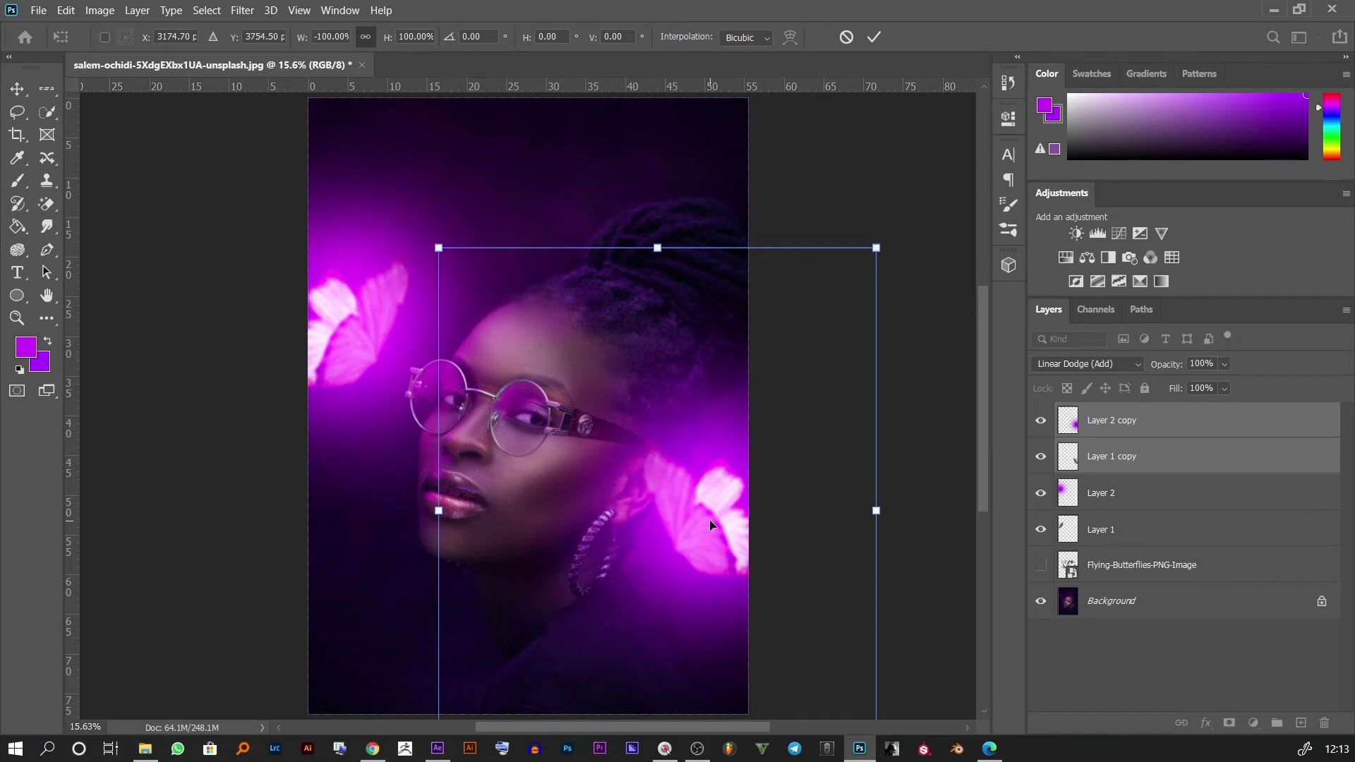
left_click(875, 36)
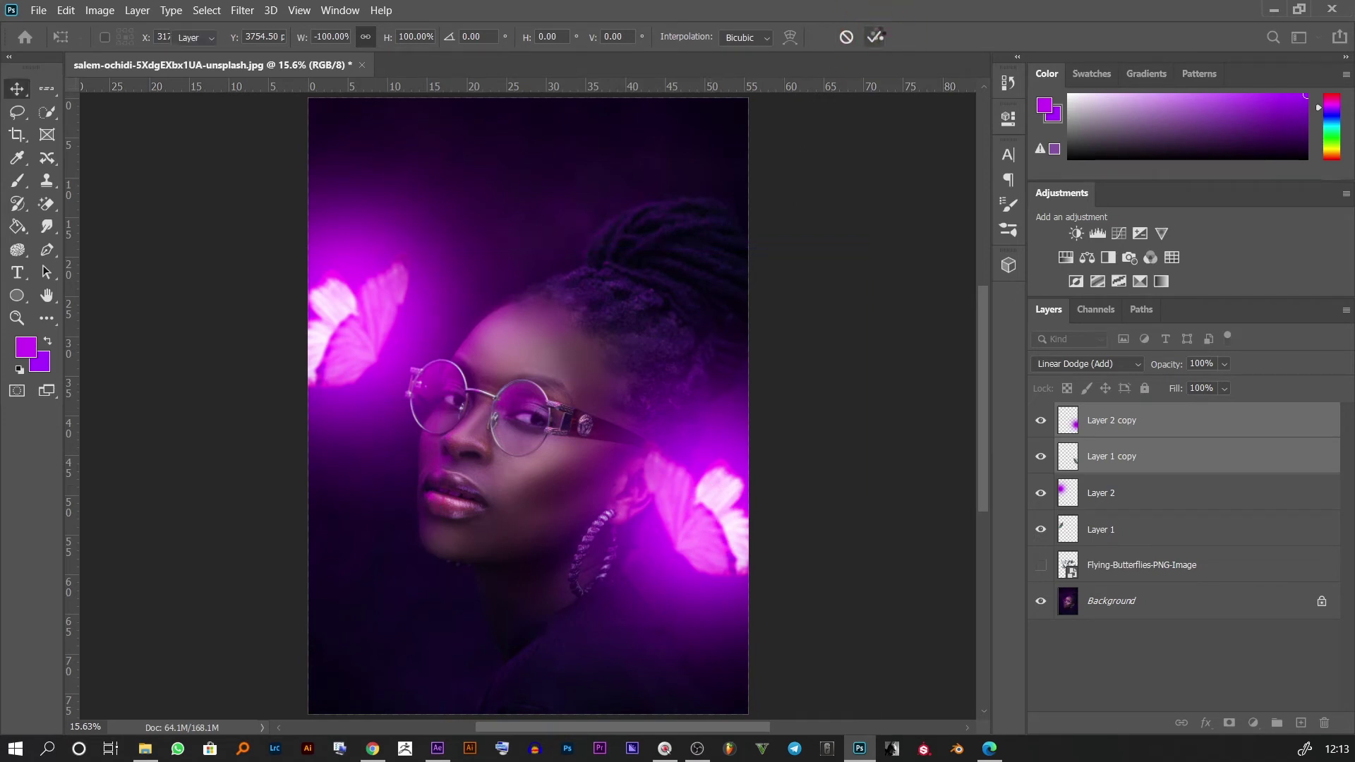
Step: Show the Flying-Butterflies layer and move it up off the face
left_click(1039, 564)
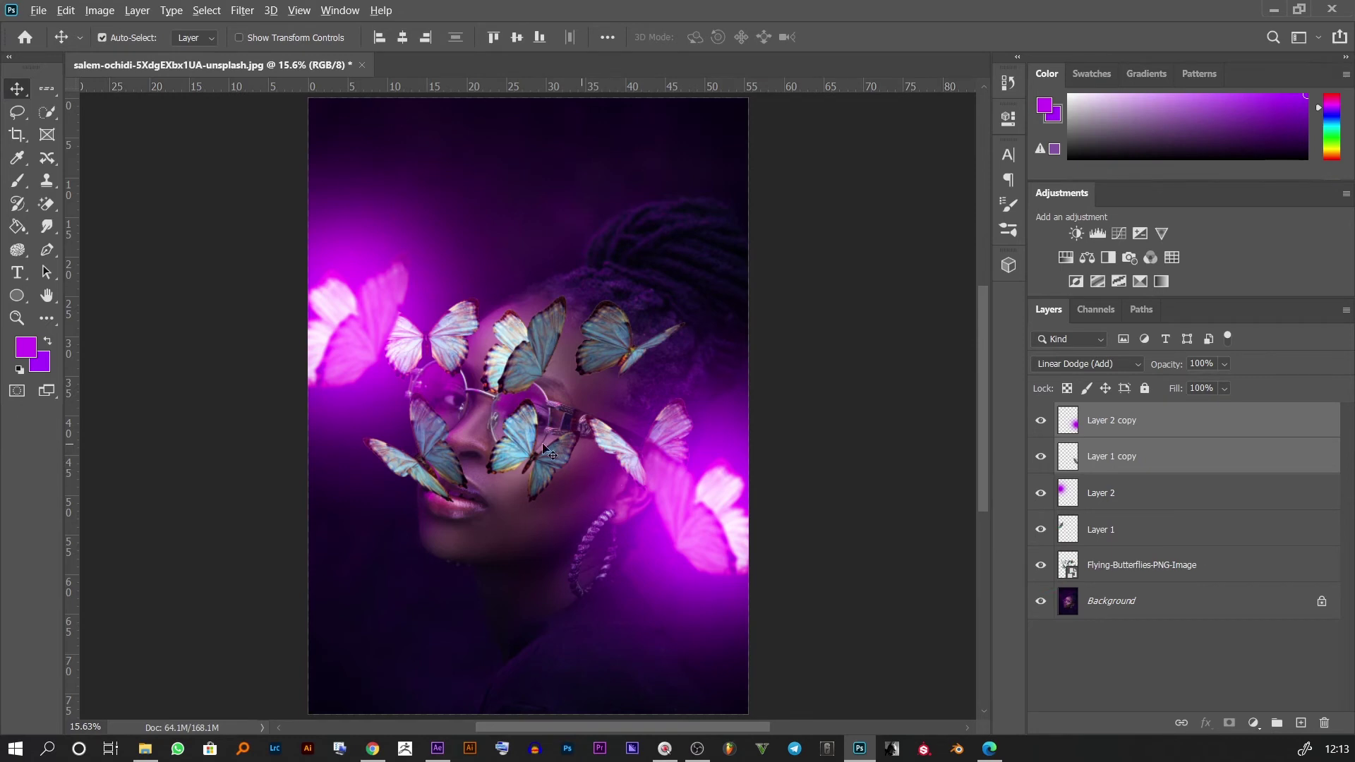
left_click_drag(544, 446, 508, 252)
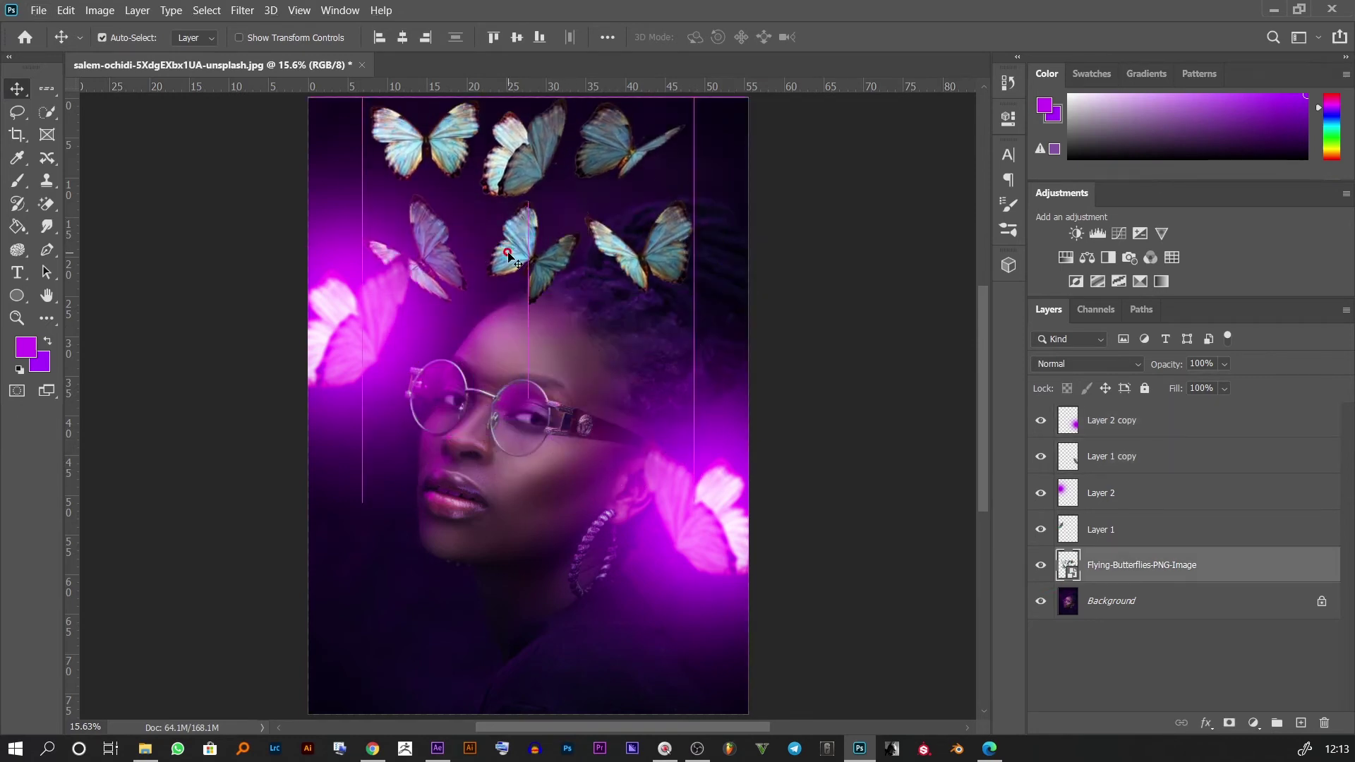
scroll(638, 252, "up", 5)
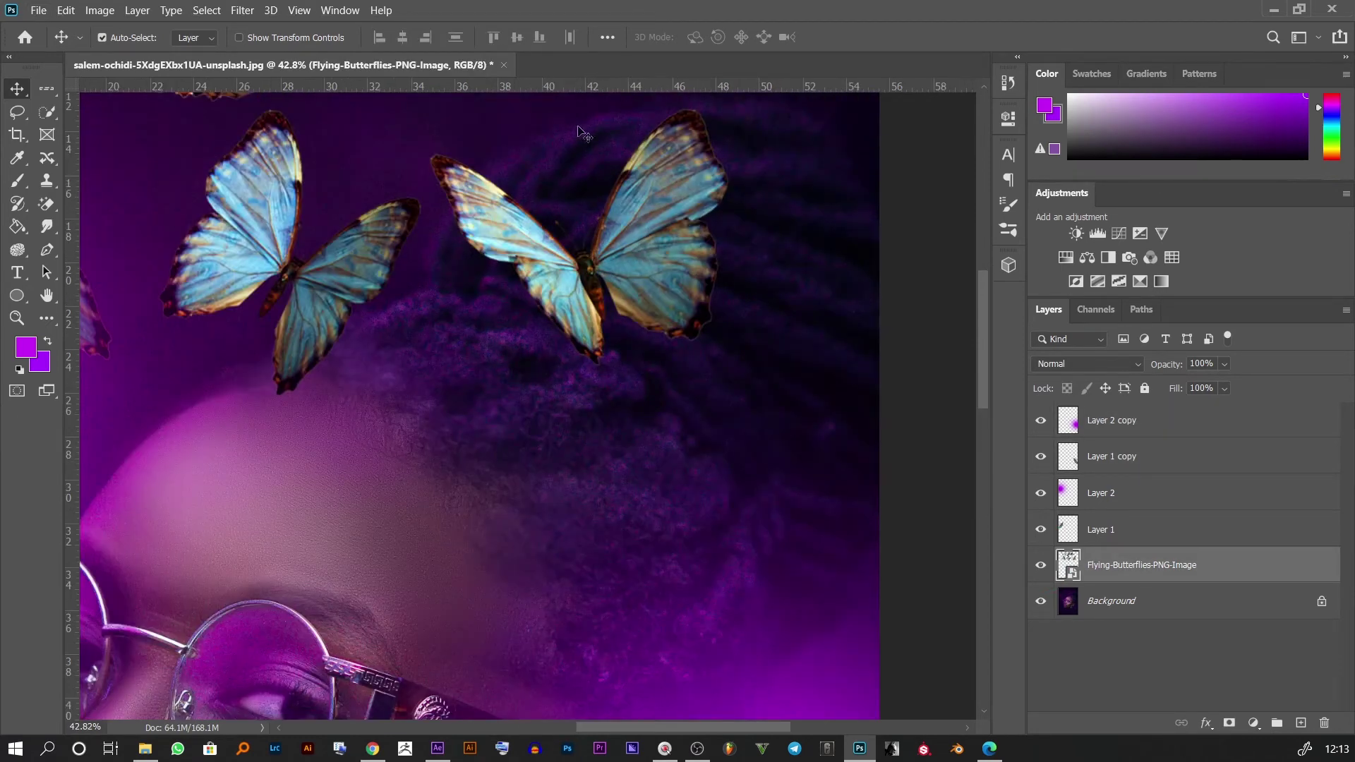
Step: Lasso one blue butterfly, copy it to Layer 3, and hide Flying-Butterflies again
left_click(17, 111)
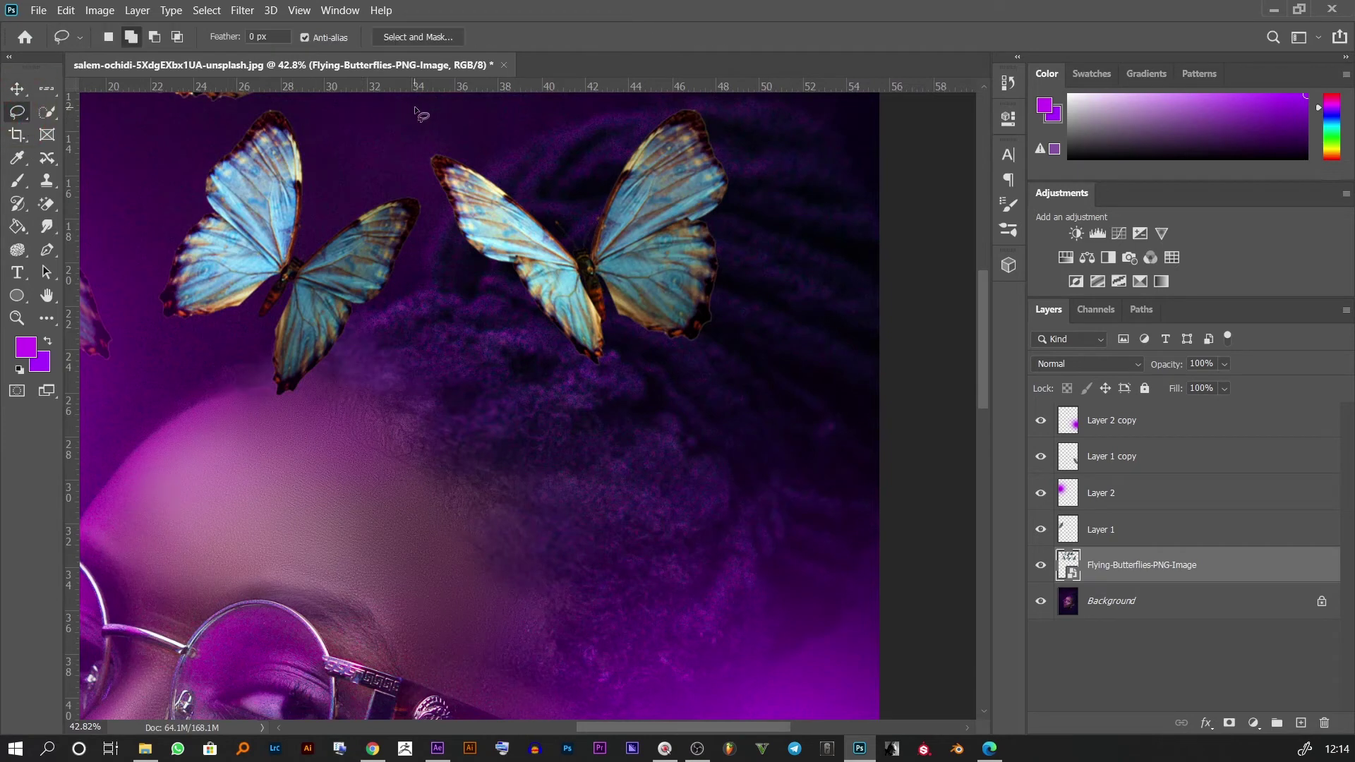
mouse_move(415, 110)
left_mouse_down()
mouse_move(472, 295)
mouse_move(418, 111)
left_mouse_up()
key("v")
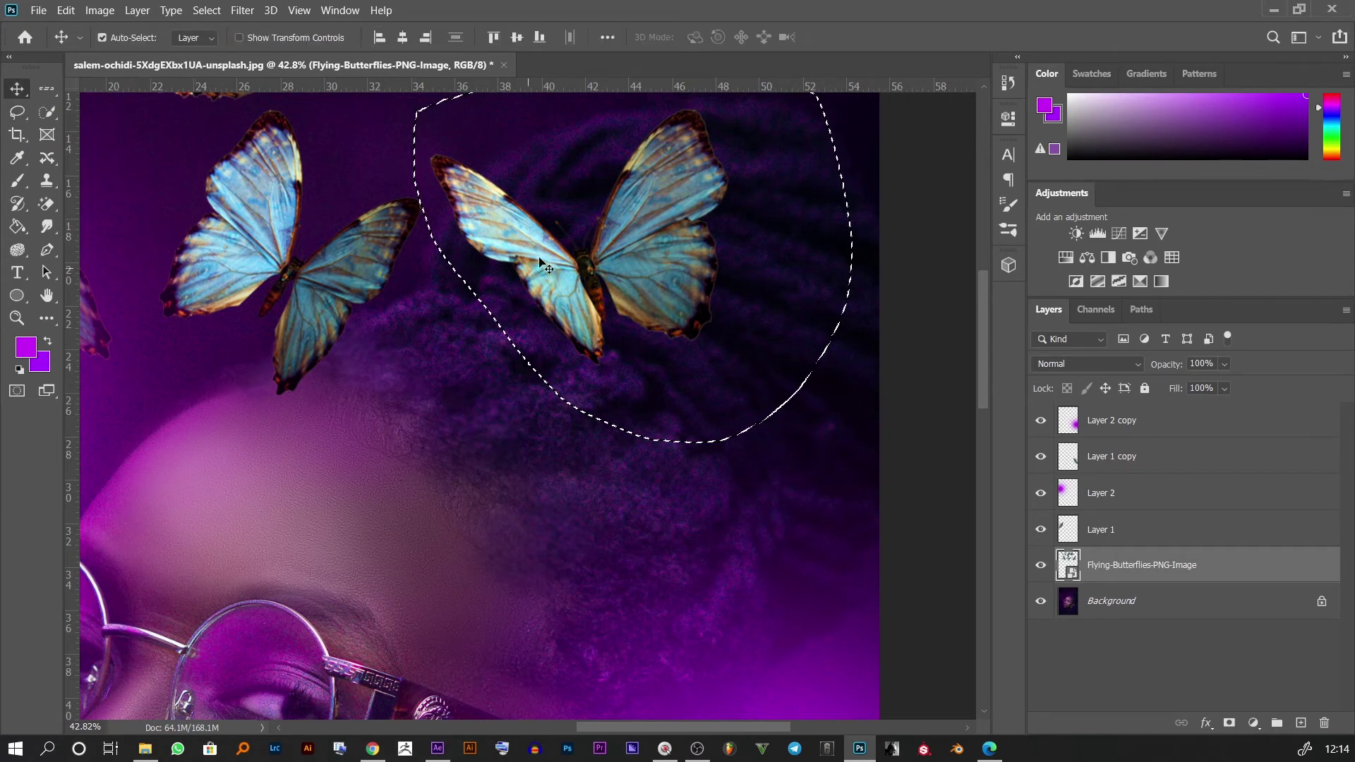
key("ctrl+j")
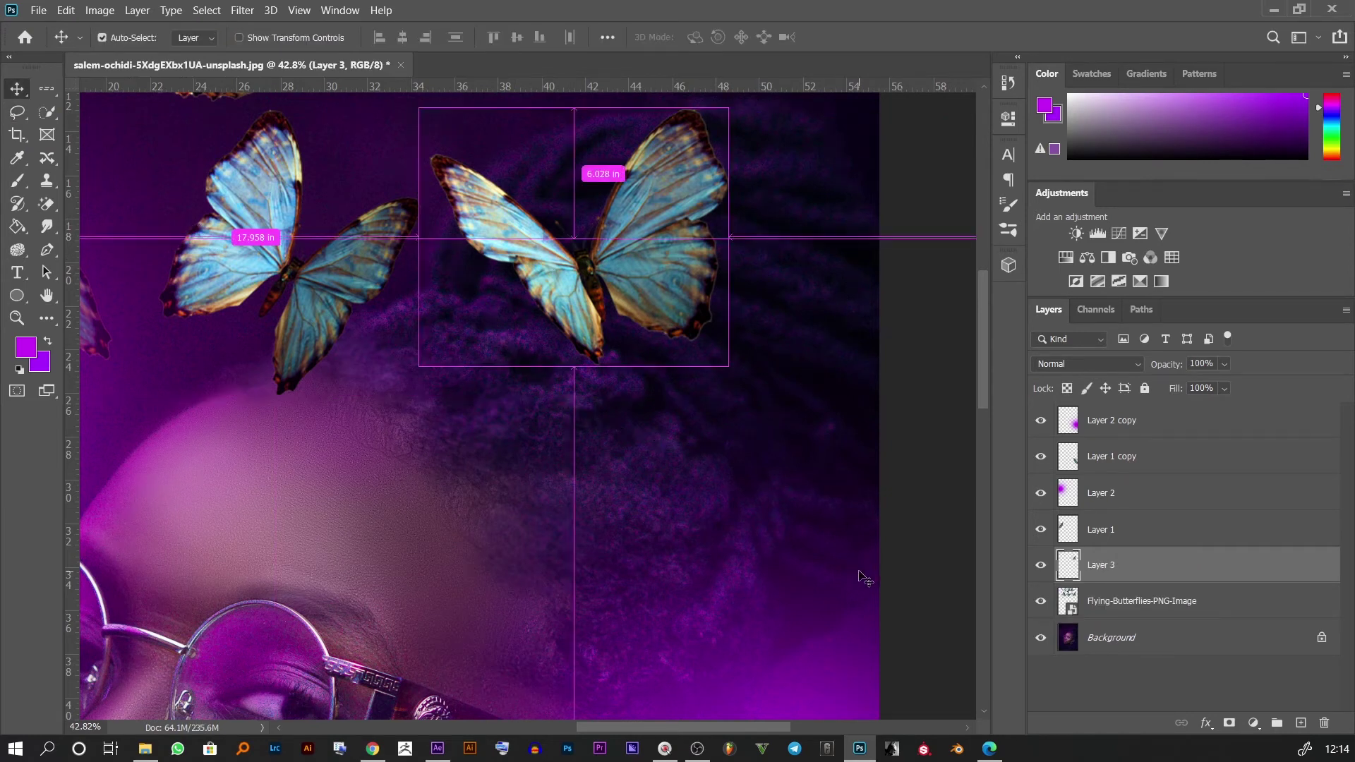
left_click(1040, 601)
Step: Move Layer 3's butterfly to the bottom and enlarge it to about 243% below the lips
scroll(750, 532, "down", 5)
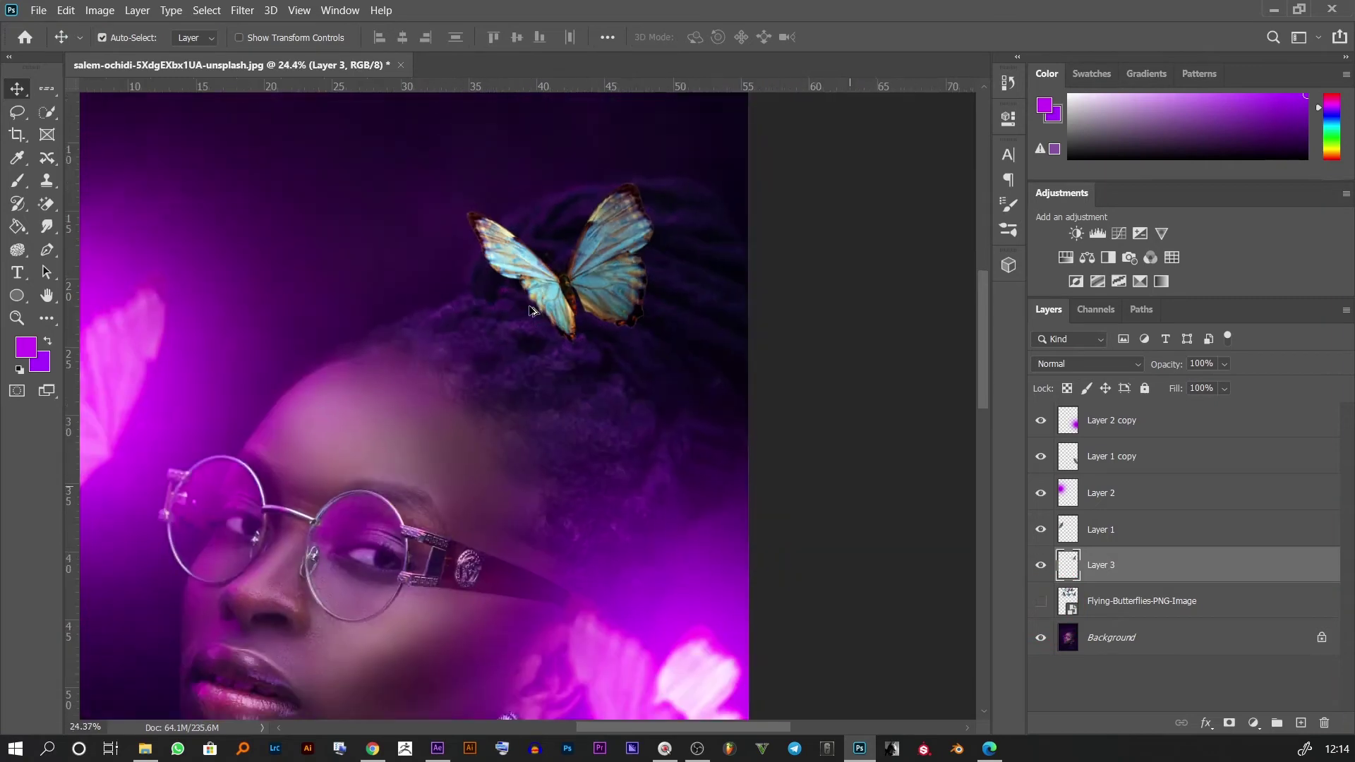
left_click_drag(585, 288, 453, 670)
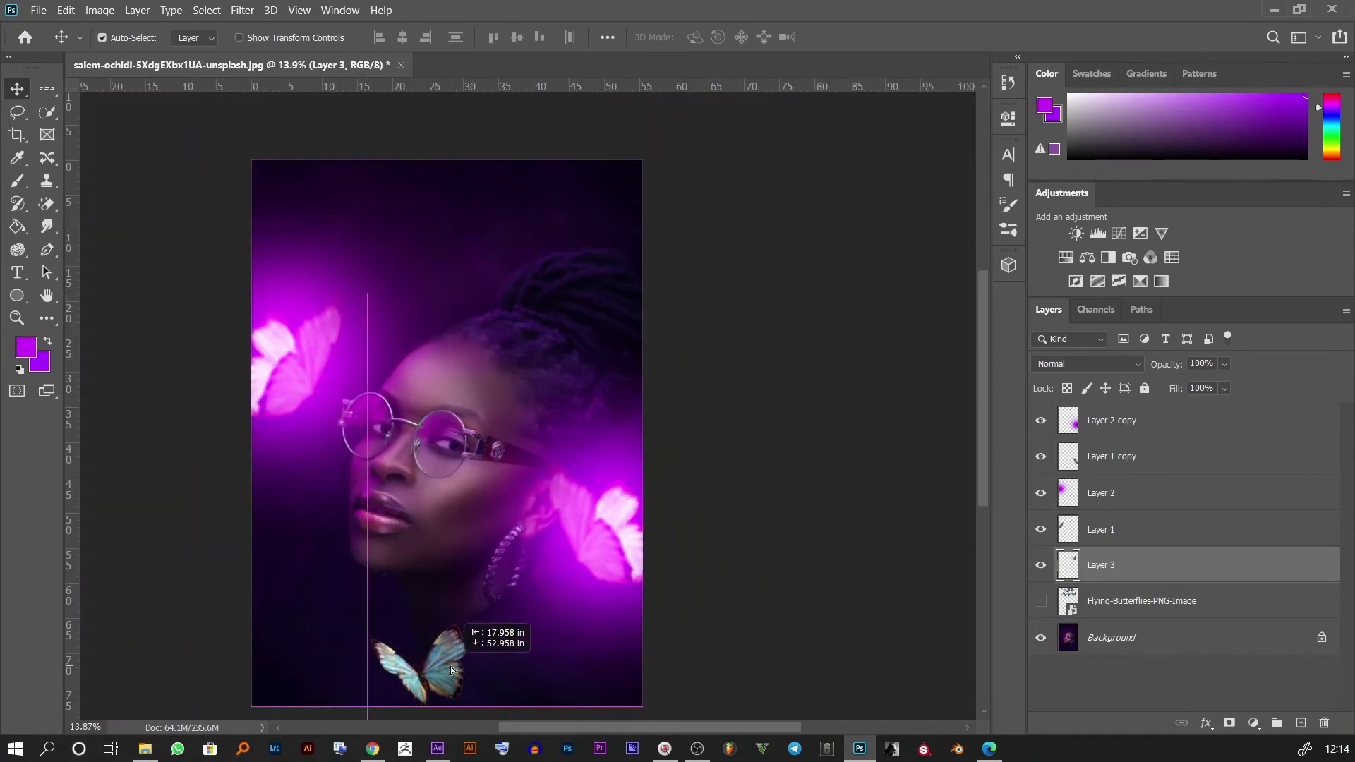
key("ctrl+t")
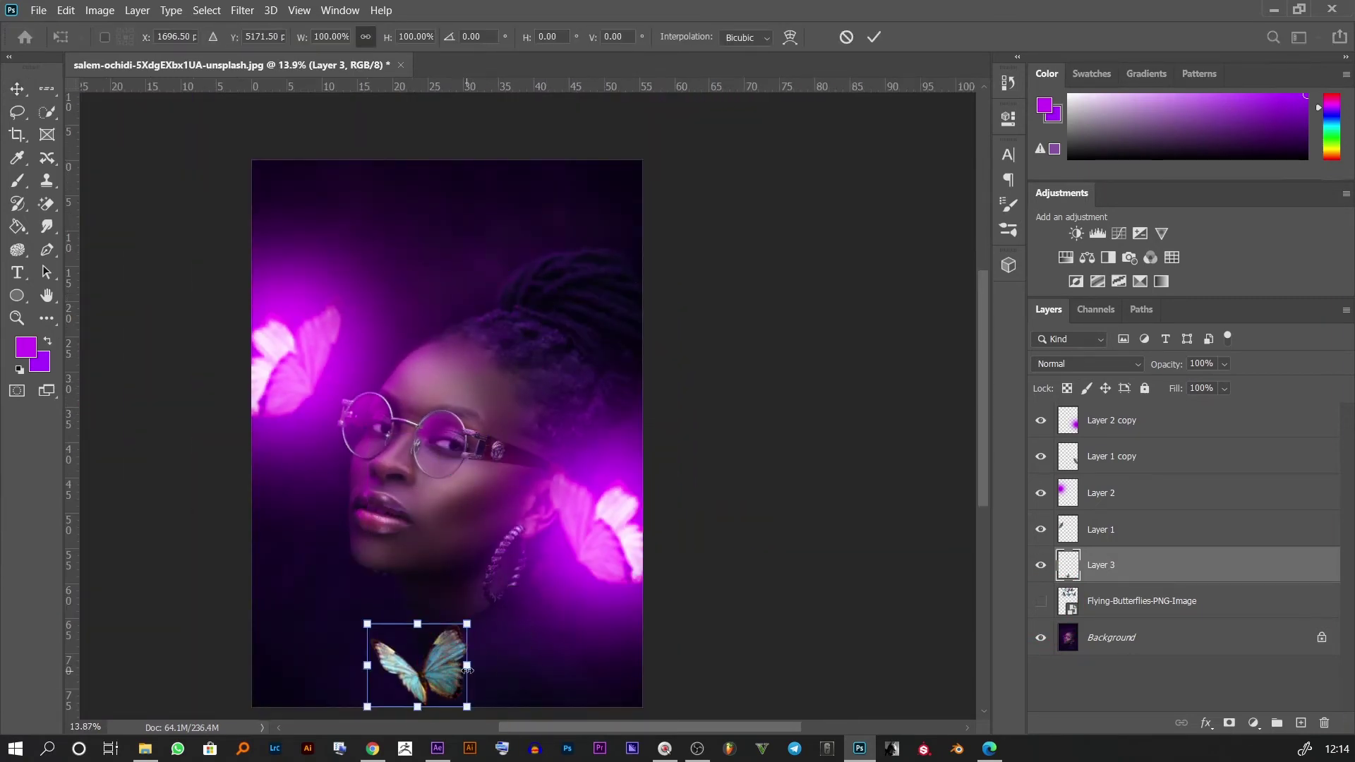
left_click_drag(467, 665, 608, 650)
left_click_drag(519, 628, 424, 583)
key("Return")
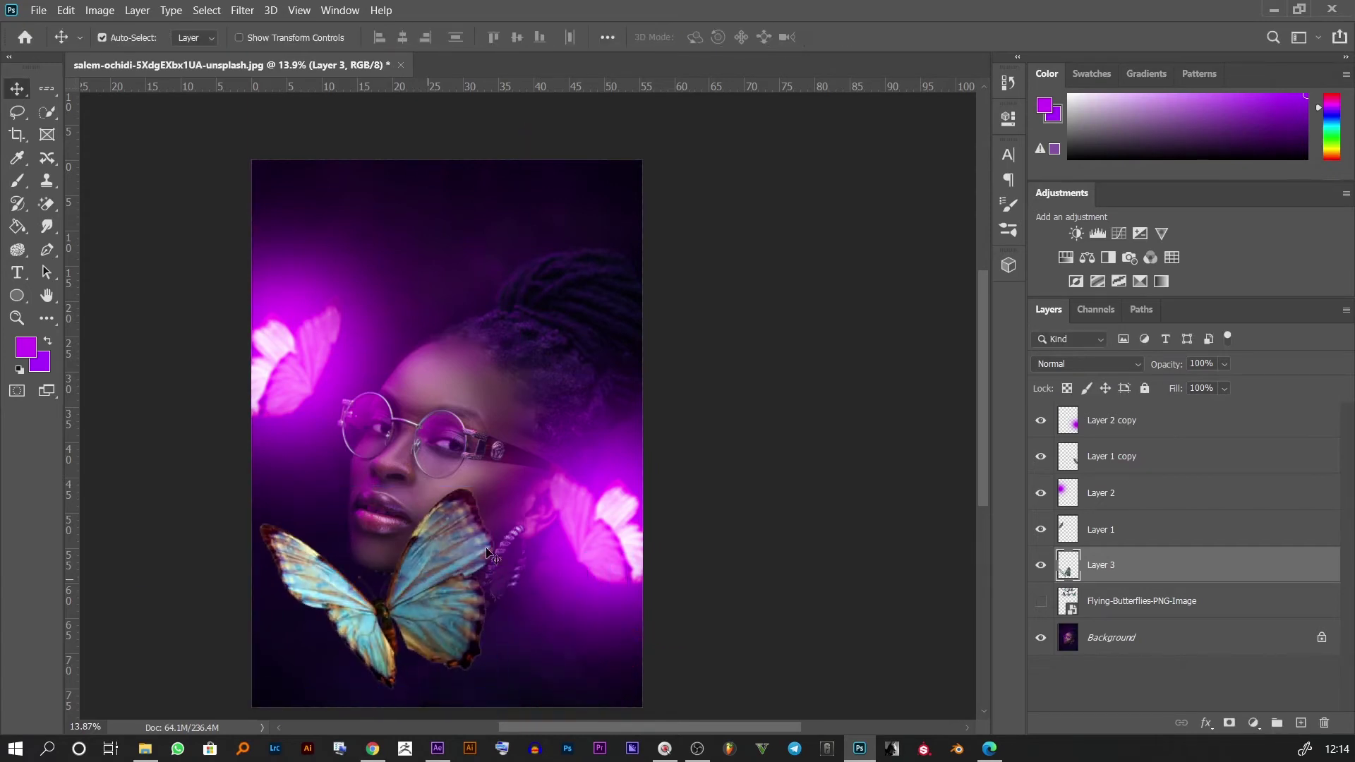
left_click(235, 8)
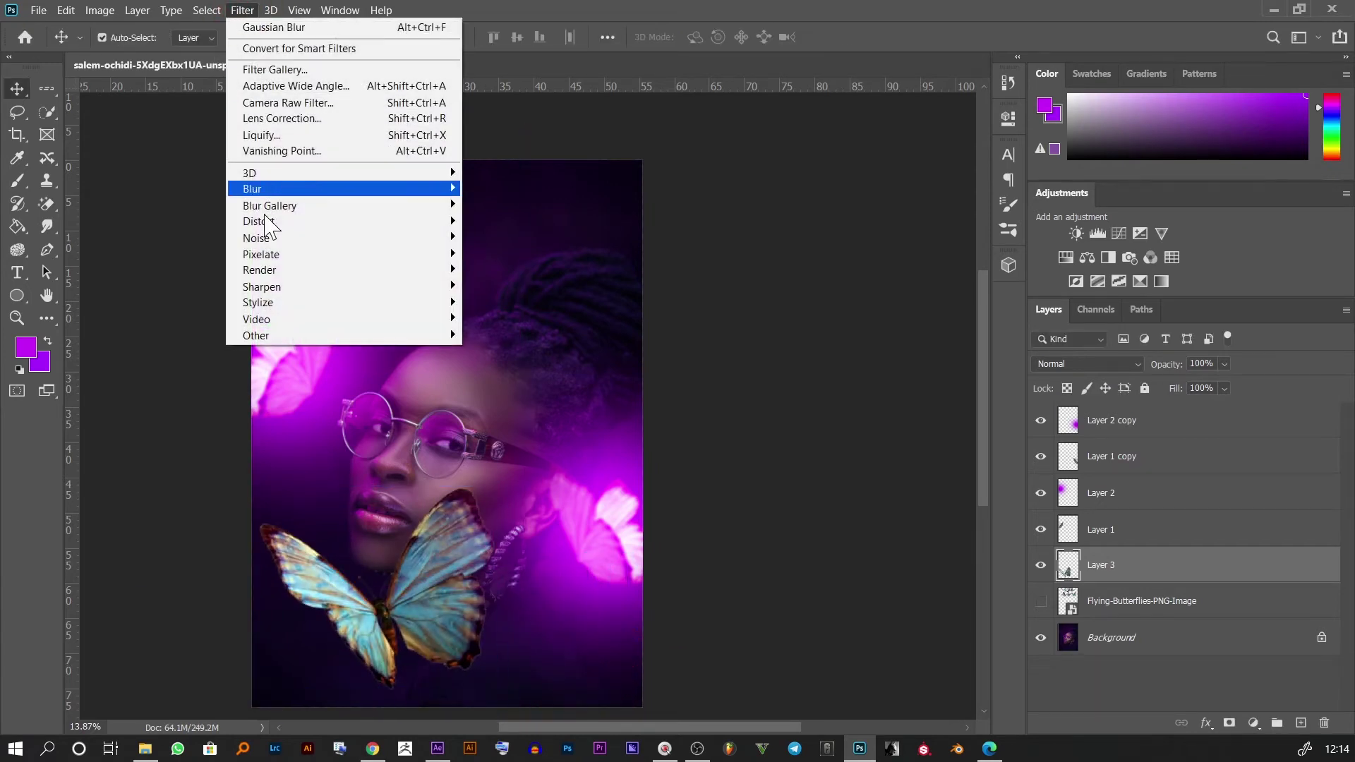
mouse_move(252, 188)
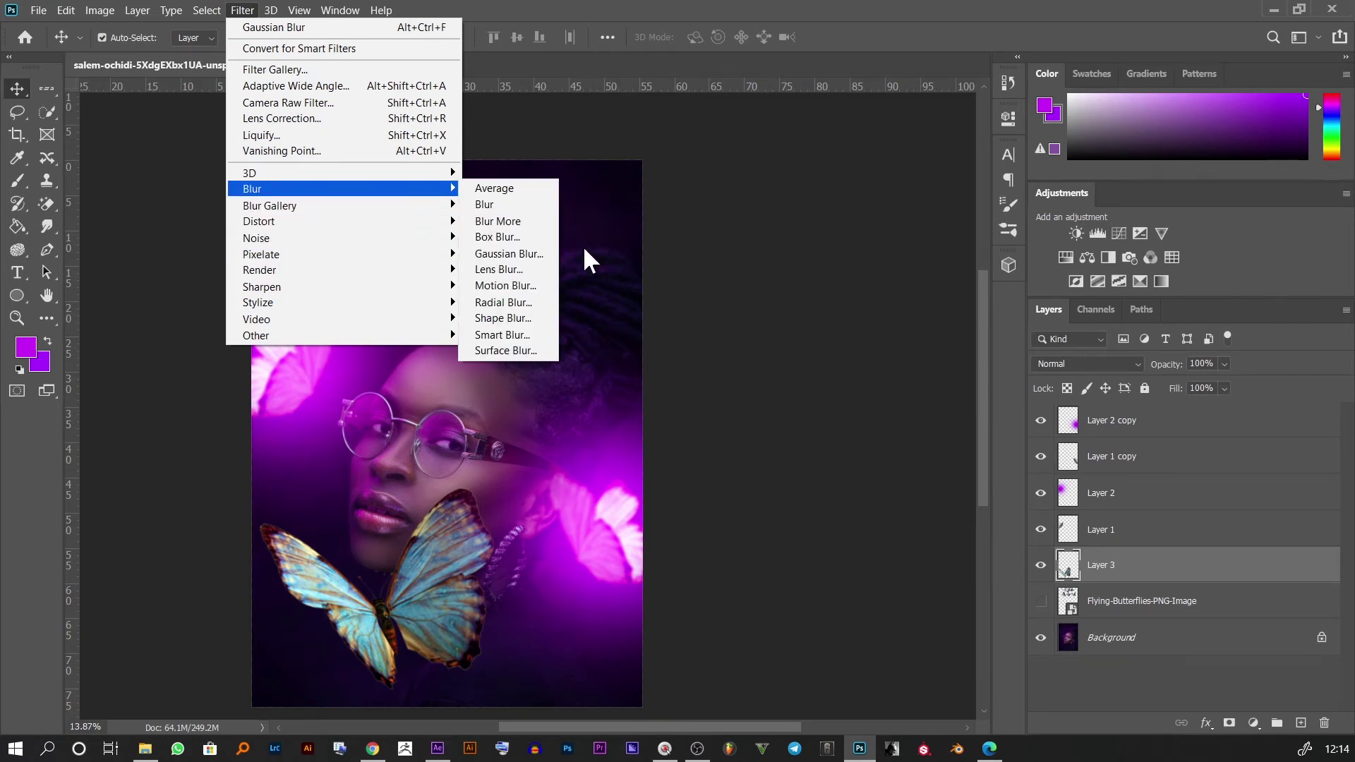
Step: Blur the large butterfly with a 29.1 px Gaussian Blur and drag it up over the face
left_click(532, 254)
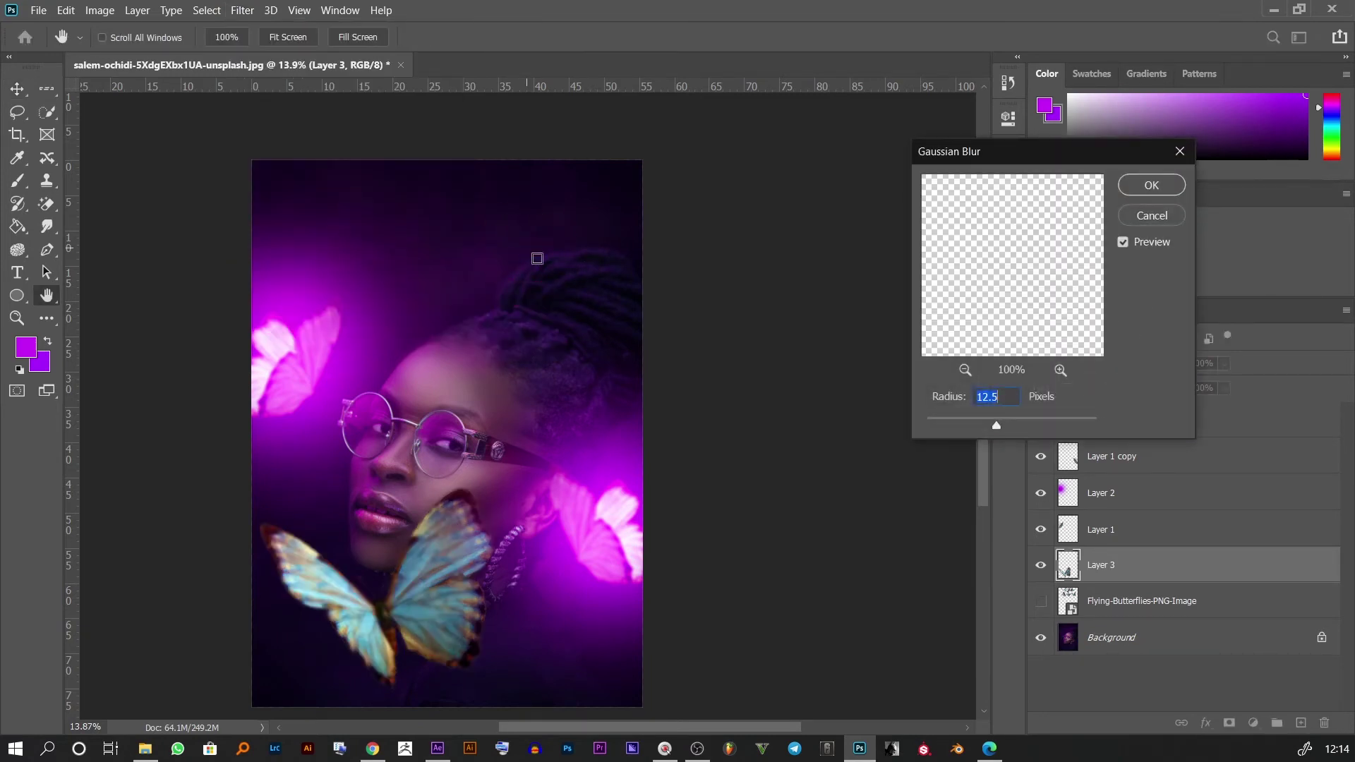
left_click(1008, 423)
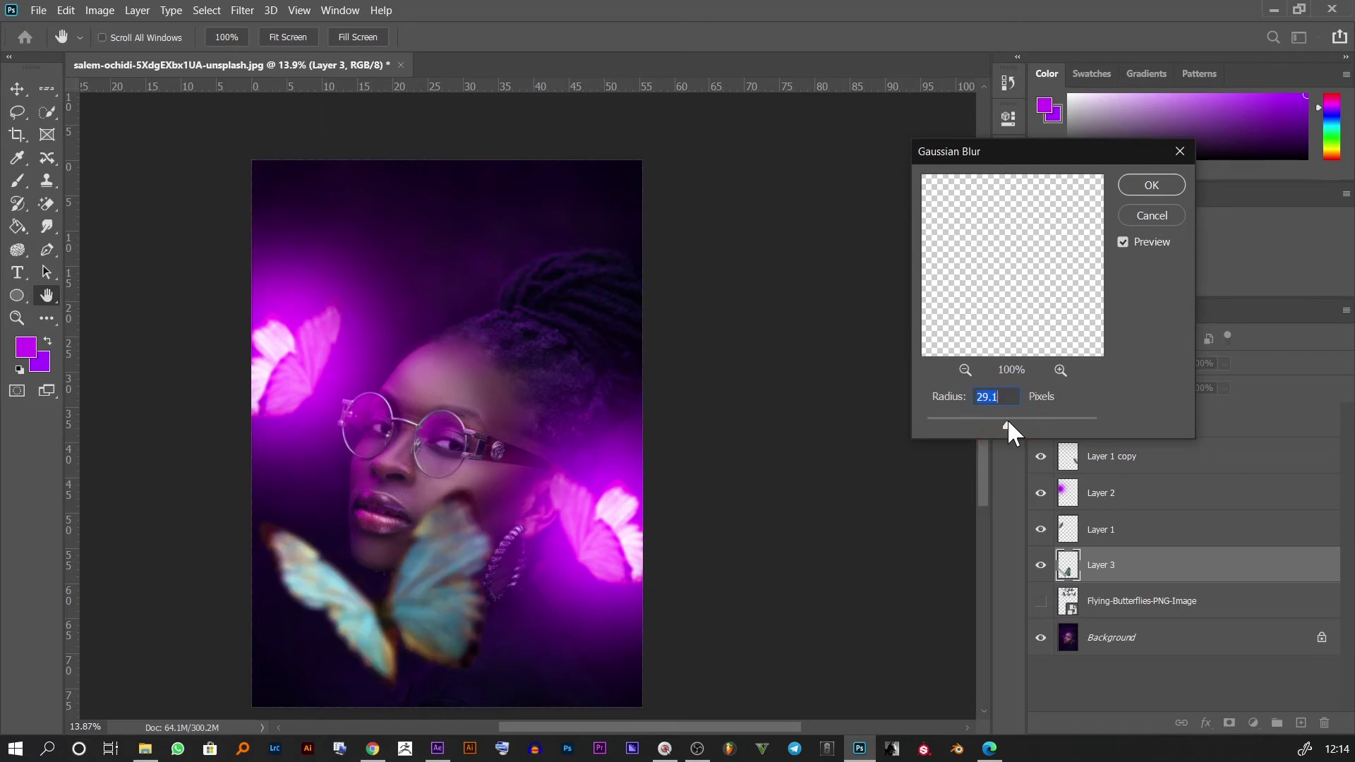
left_click(1144, 189)
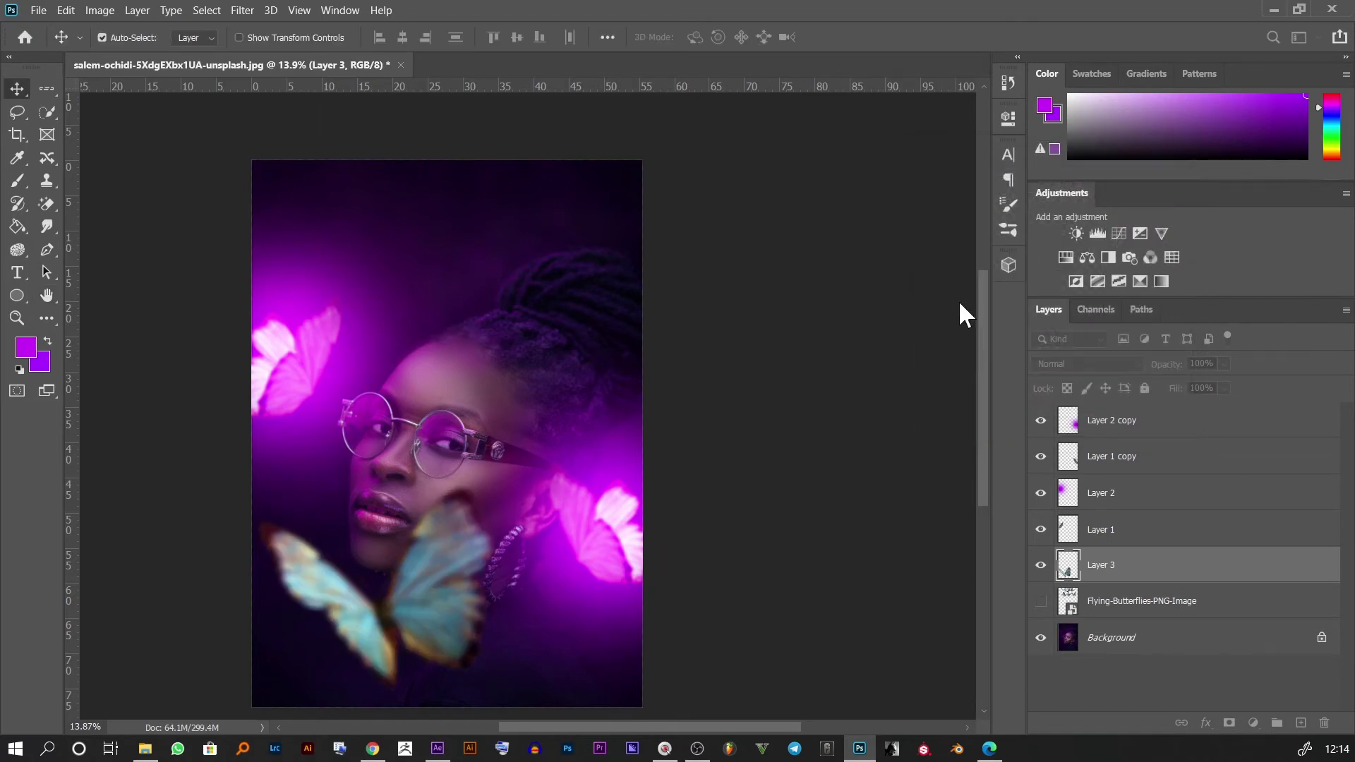
left_click_drag(423, 620, 441, 608)
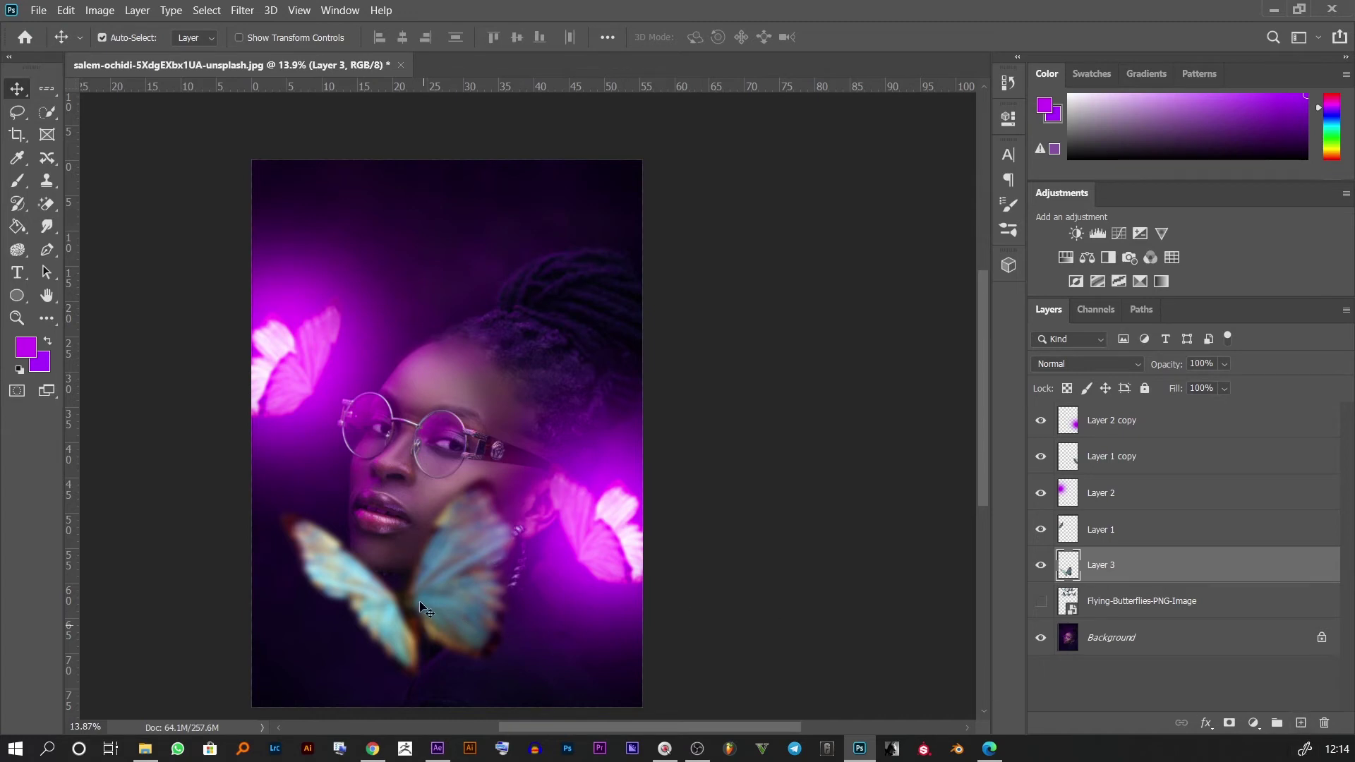
left_click_drag(419, 599, 455, 487)
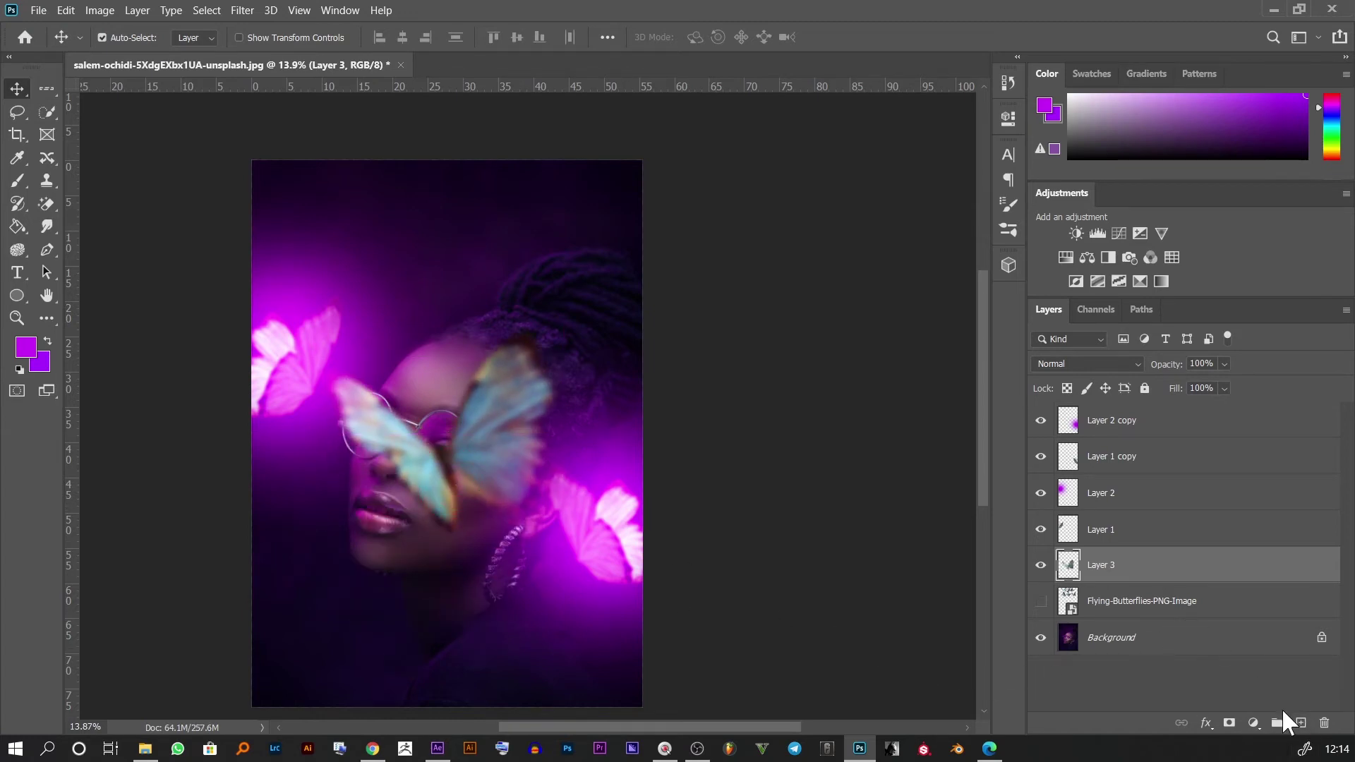
Step: Add a new empty layer above the butterfly and switch to a smaller Brush
left_click(1298, 723)
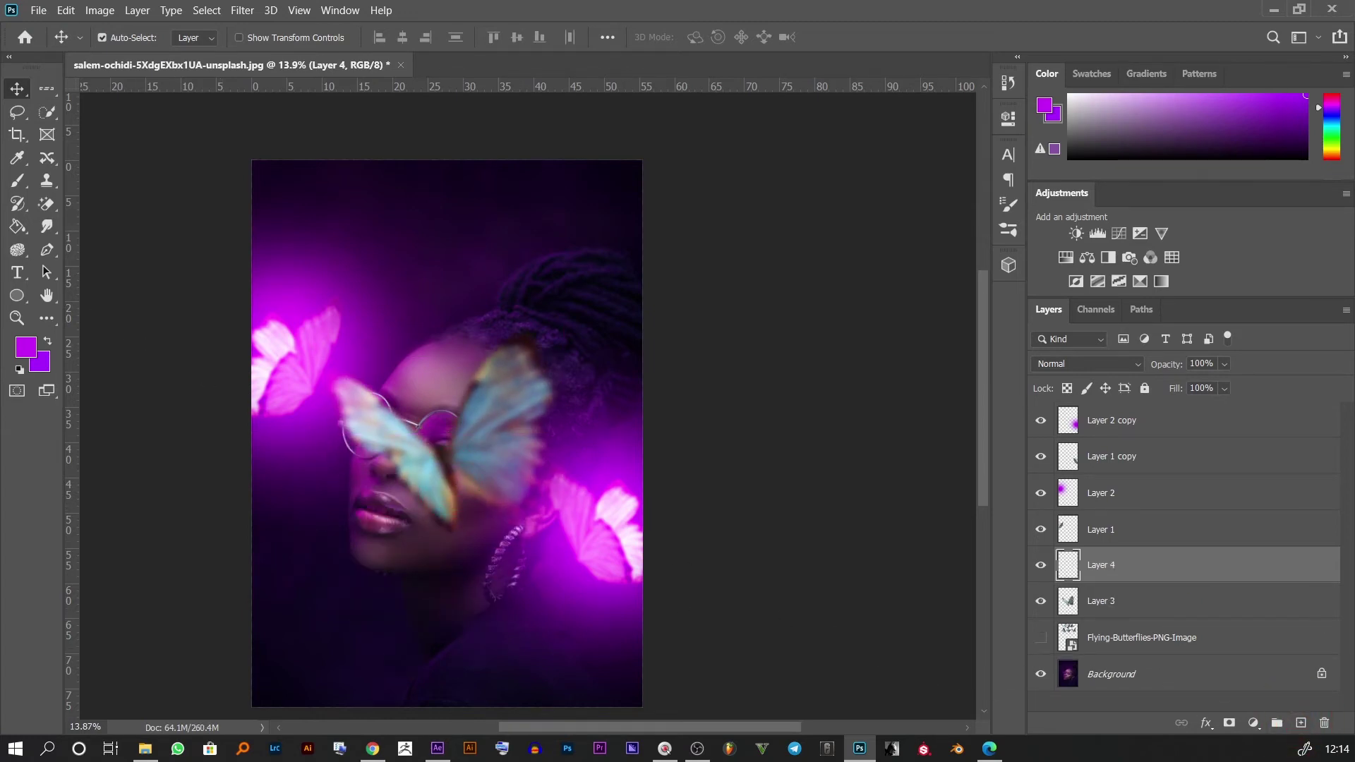
left_click(19, 182)
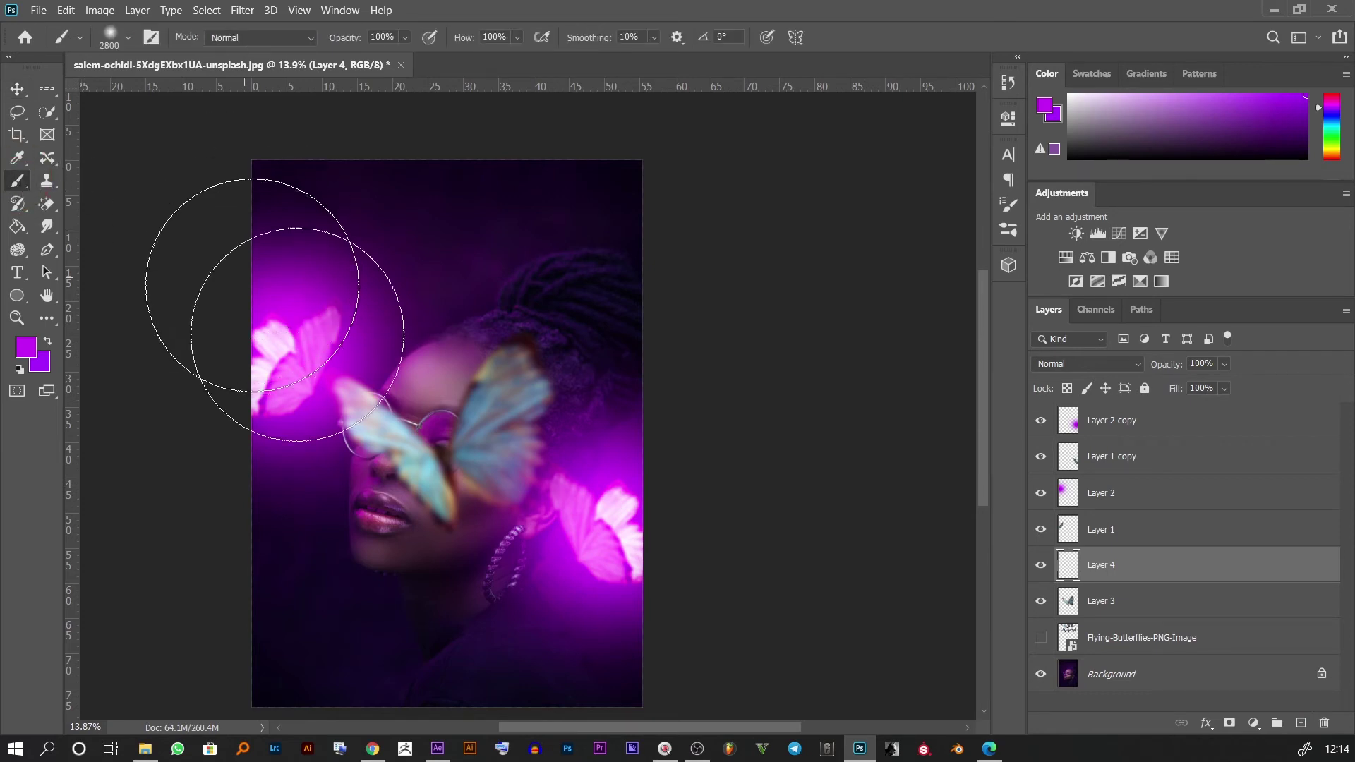
key("bracketleft")
key("bracketleft")
key("bracketleft")
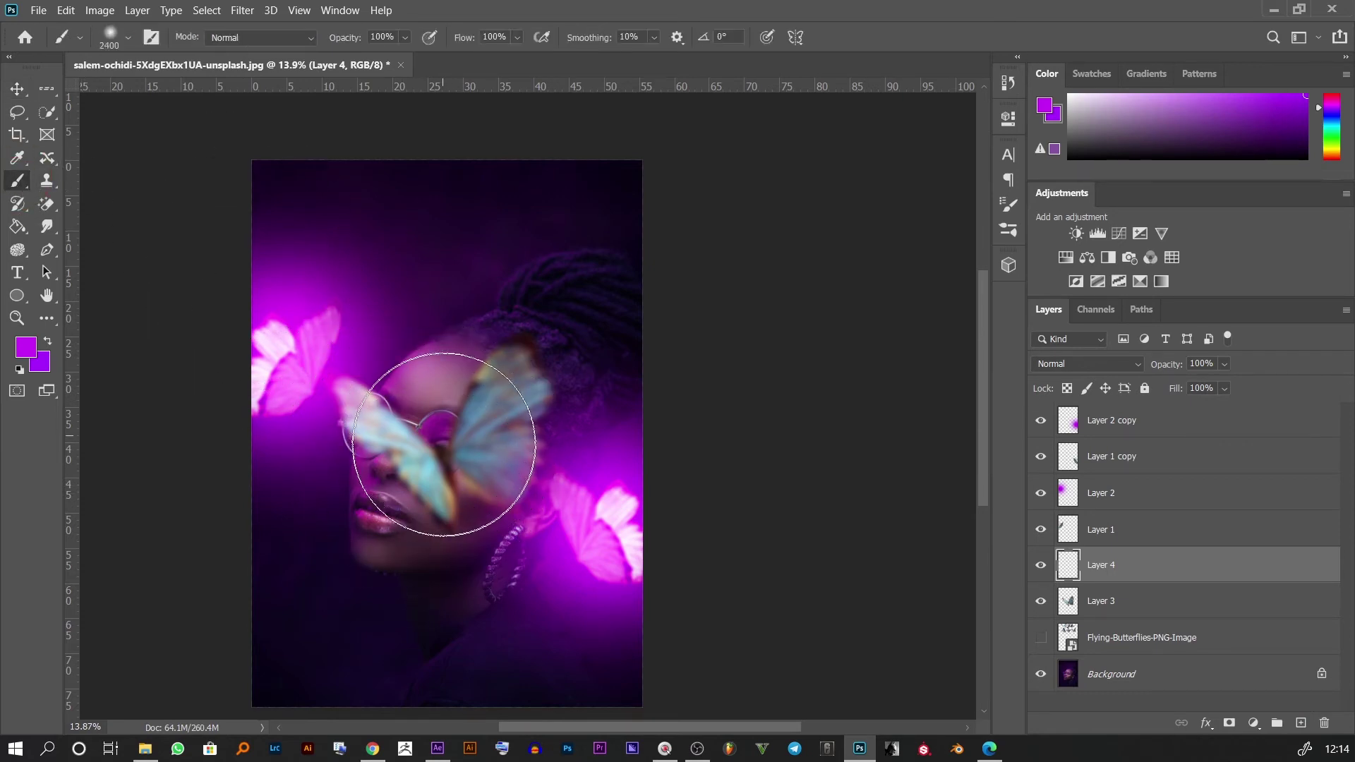
Step: Set the foreground colour to dark purple #2f0039
left_click(31, 352)
left_click_drag(959, 435, 1031, 446)
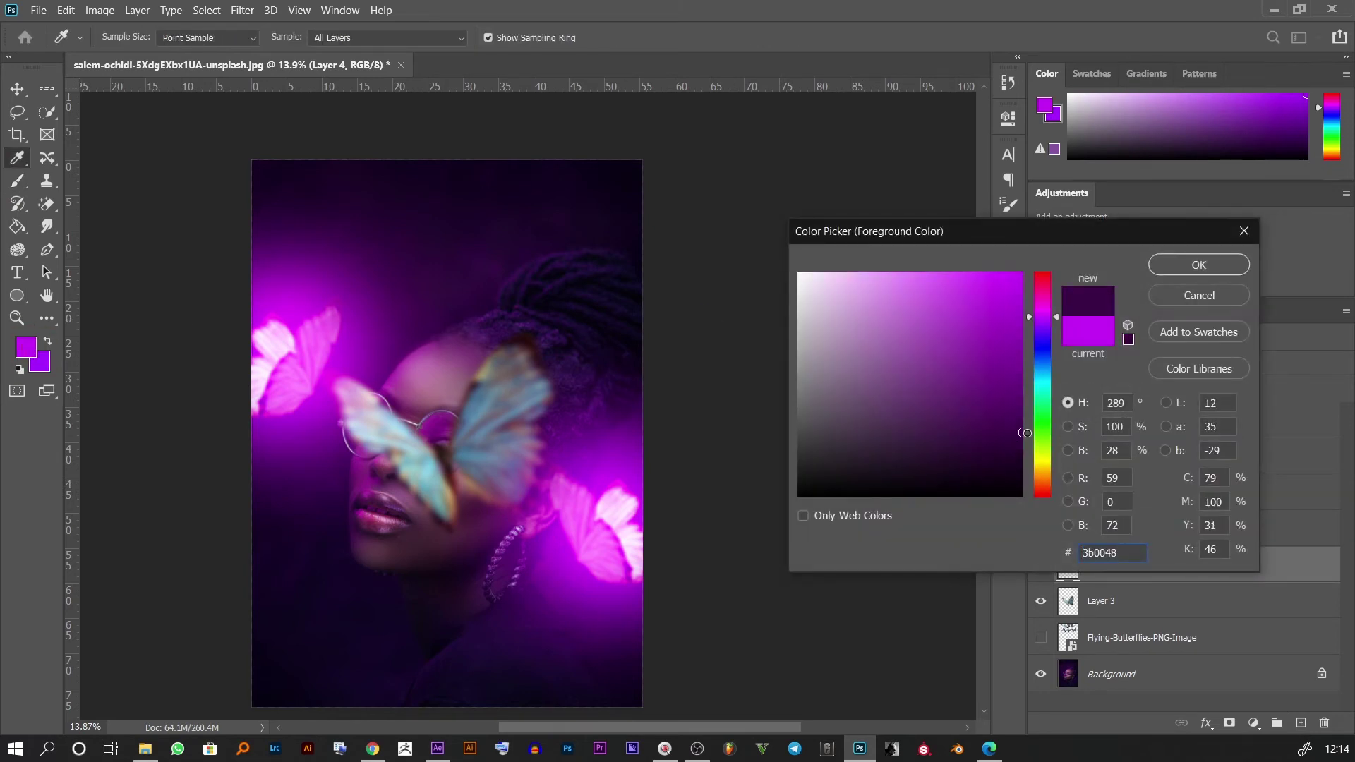
left_click(1193, 264)
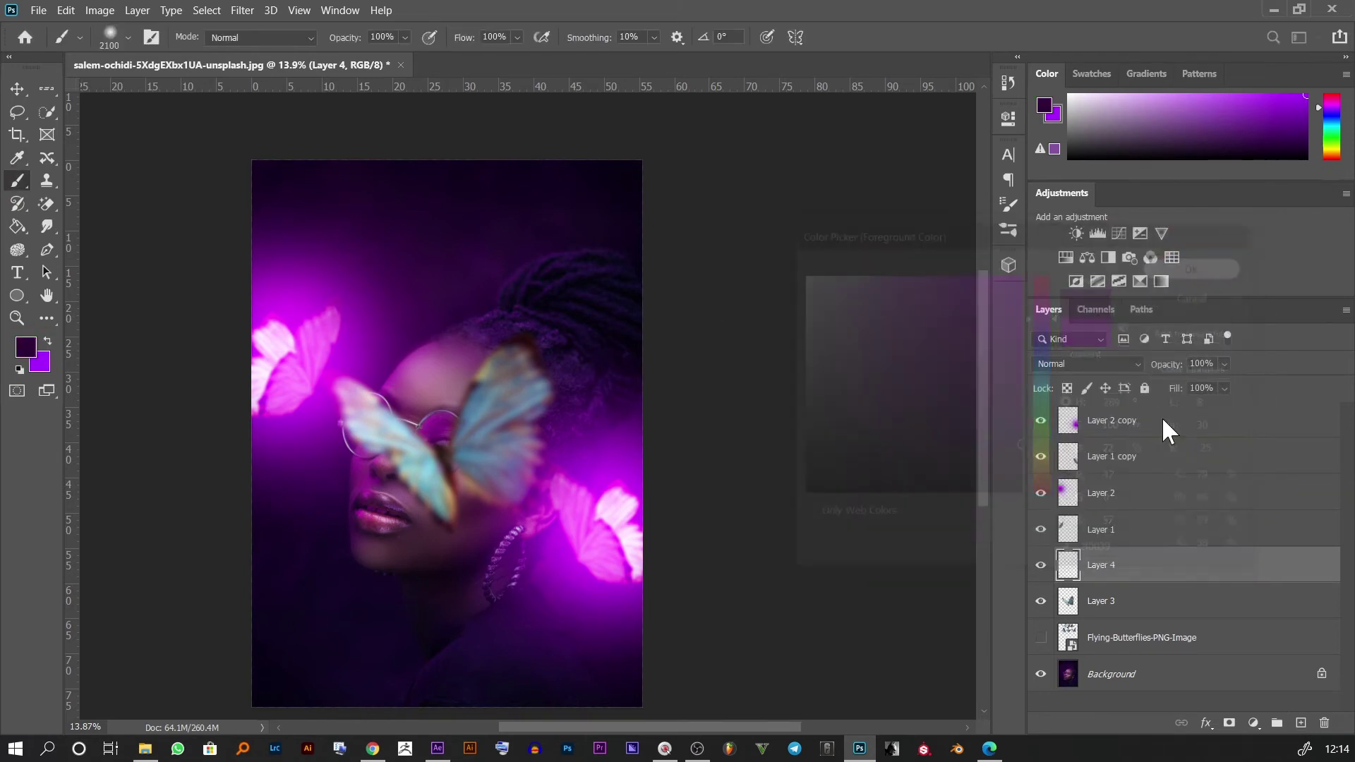
Step: Set Layer 4 to Linear Dodge (Add) and paint a soft purple glow over the butterfly
left_click(1102, 360)
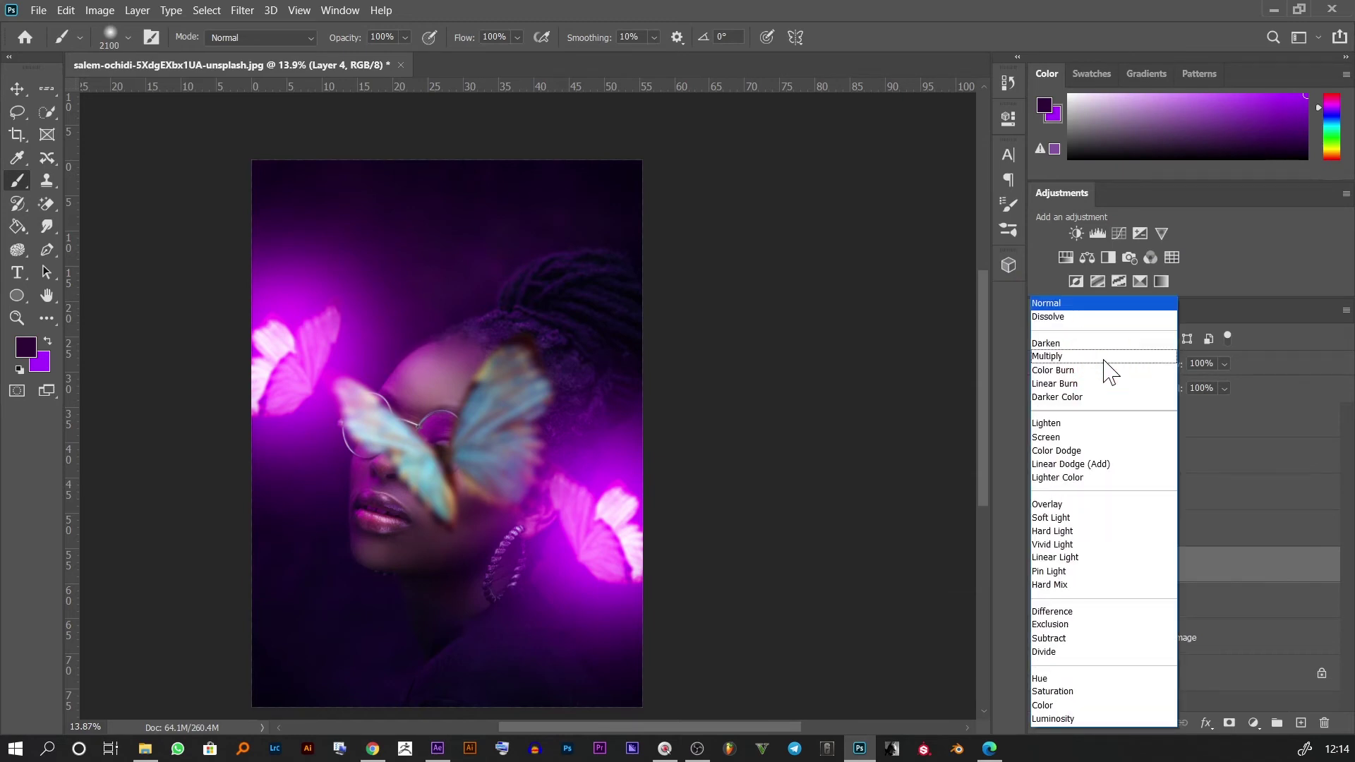
left_click(1097, 464)
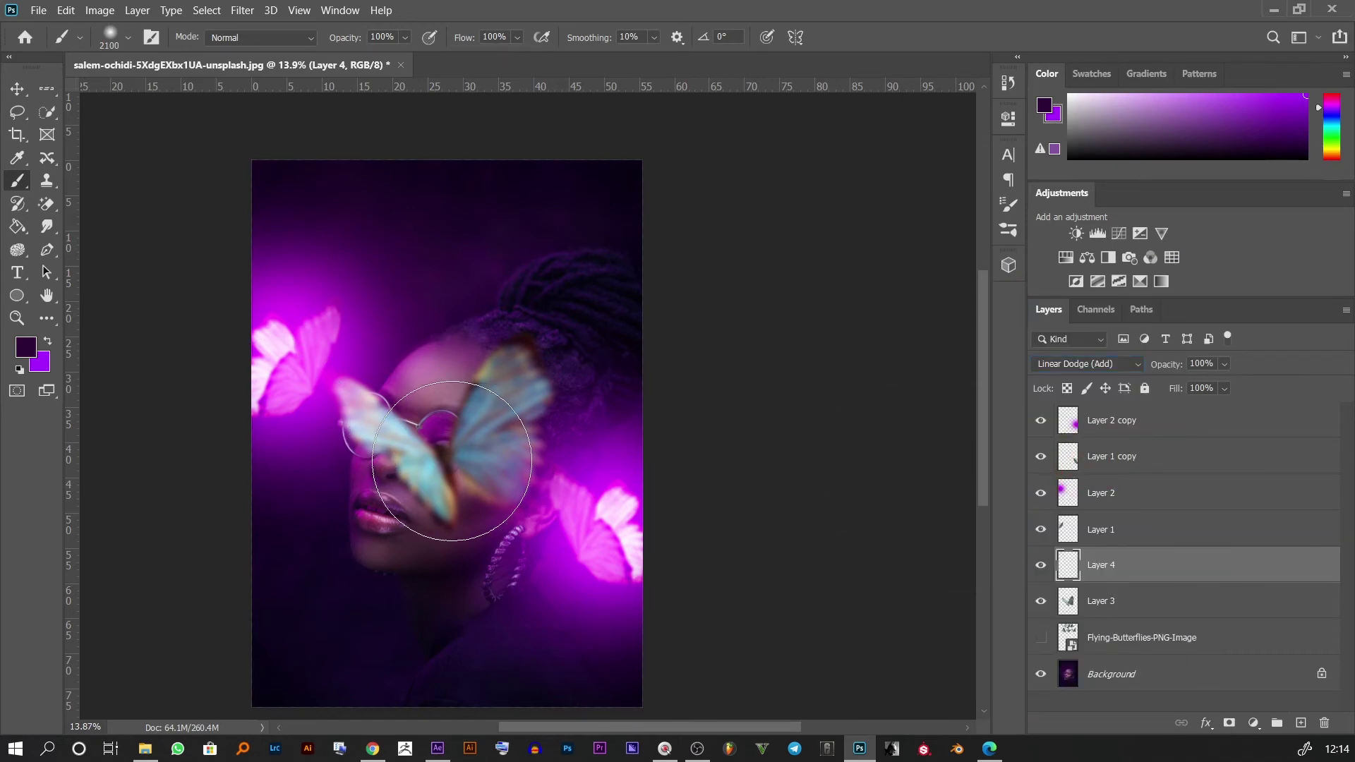
left_click(451, 460)
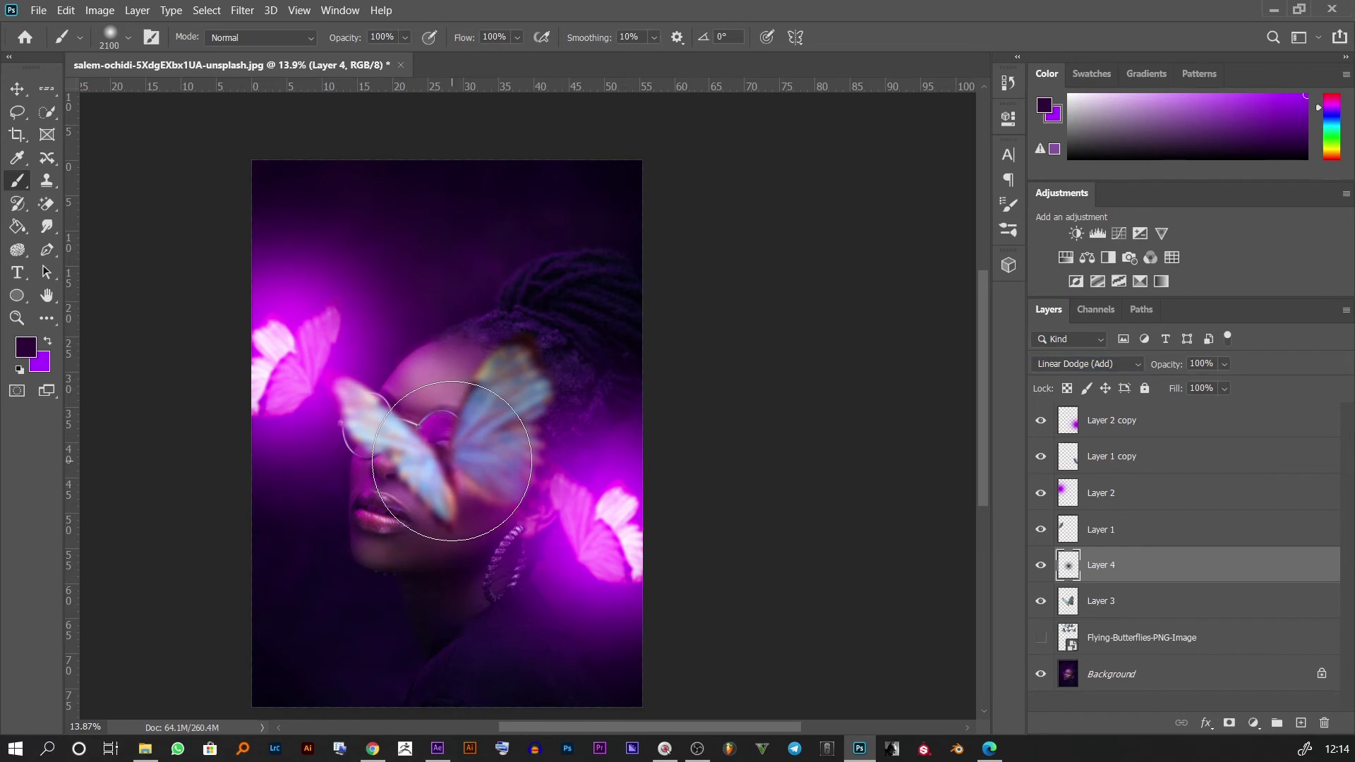
Step: Pick a slightly brighter purple and paint a larger glow over the face
left_click(31, 347)
left_click_drag(966, 415, 1022, 385)
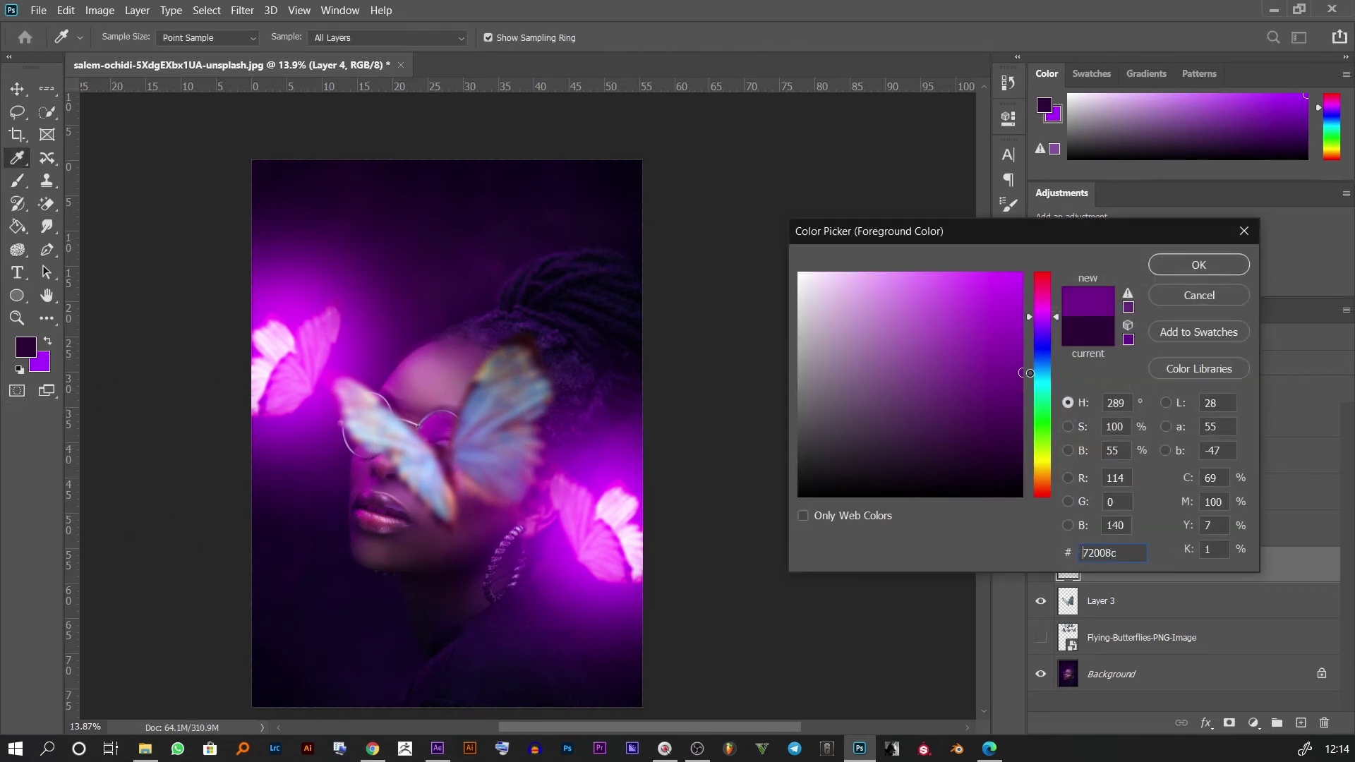
left_click(1186, 265)
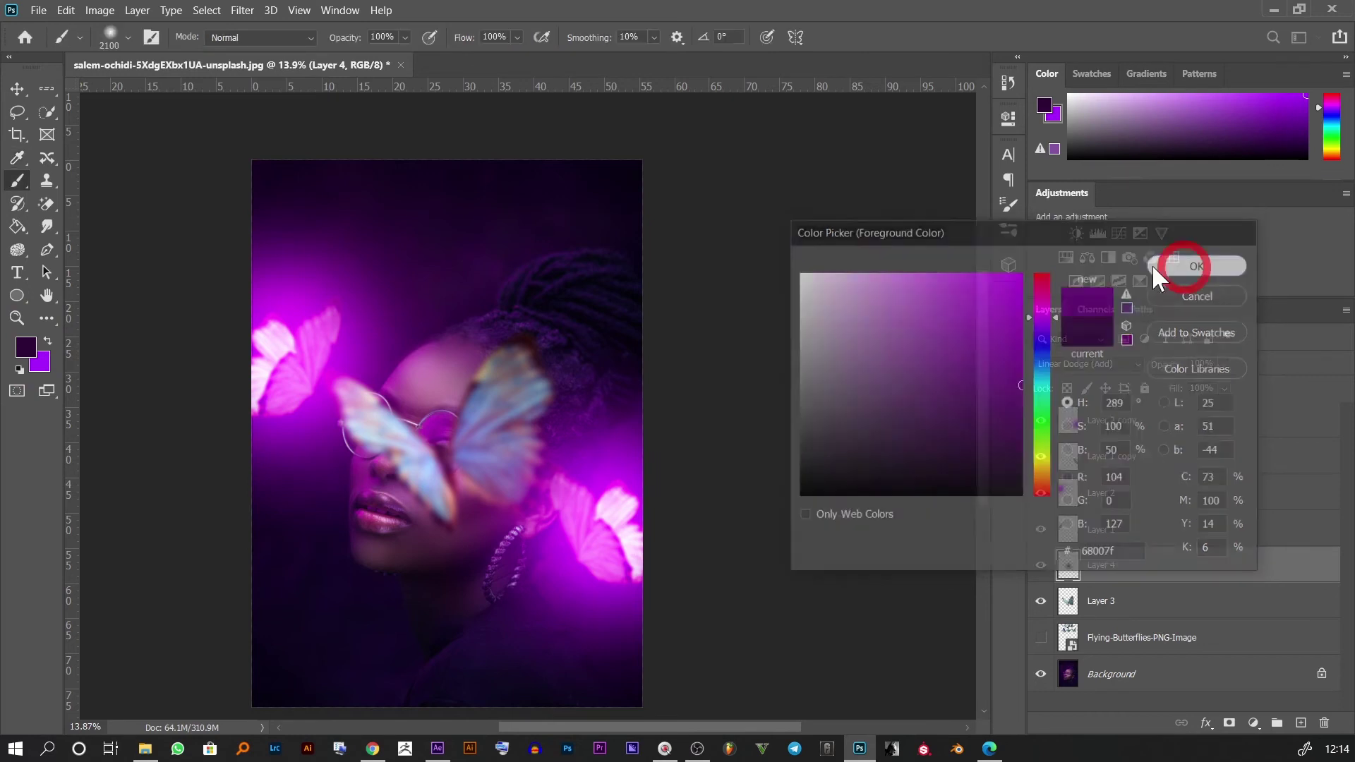
key("b")
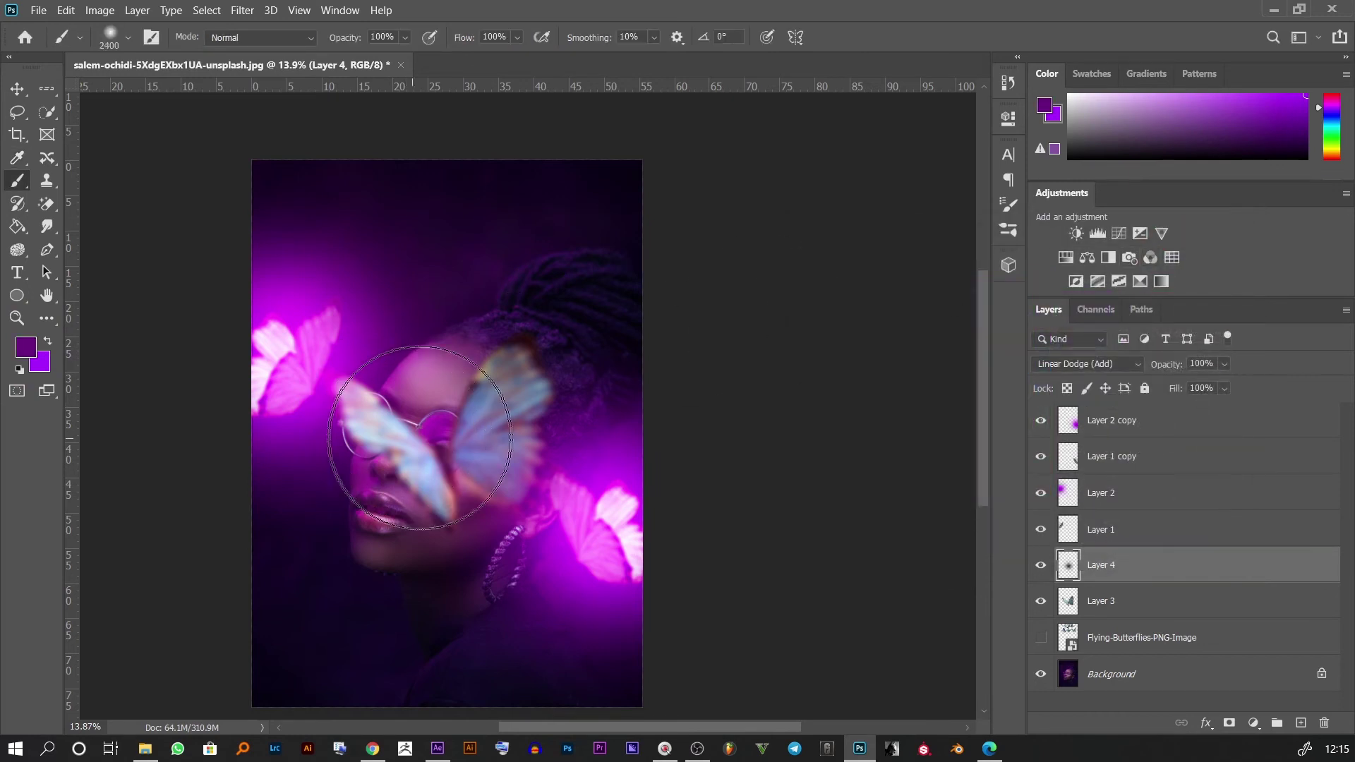
key("bracketright")
key("bracketright")
key("bracketright")
key("bracketright")
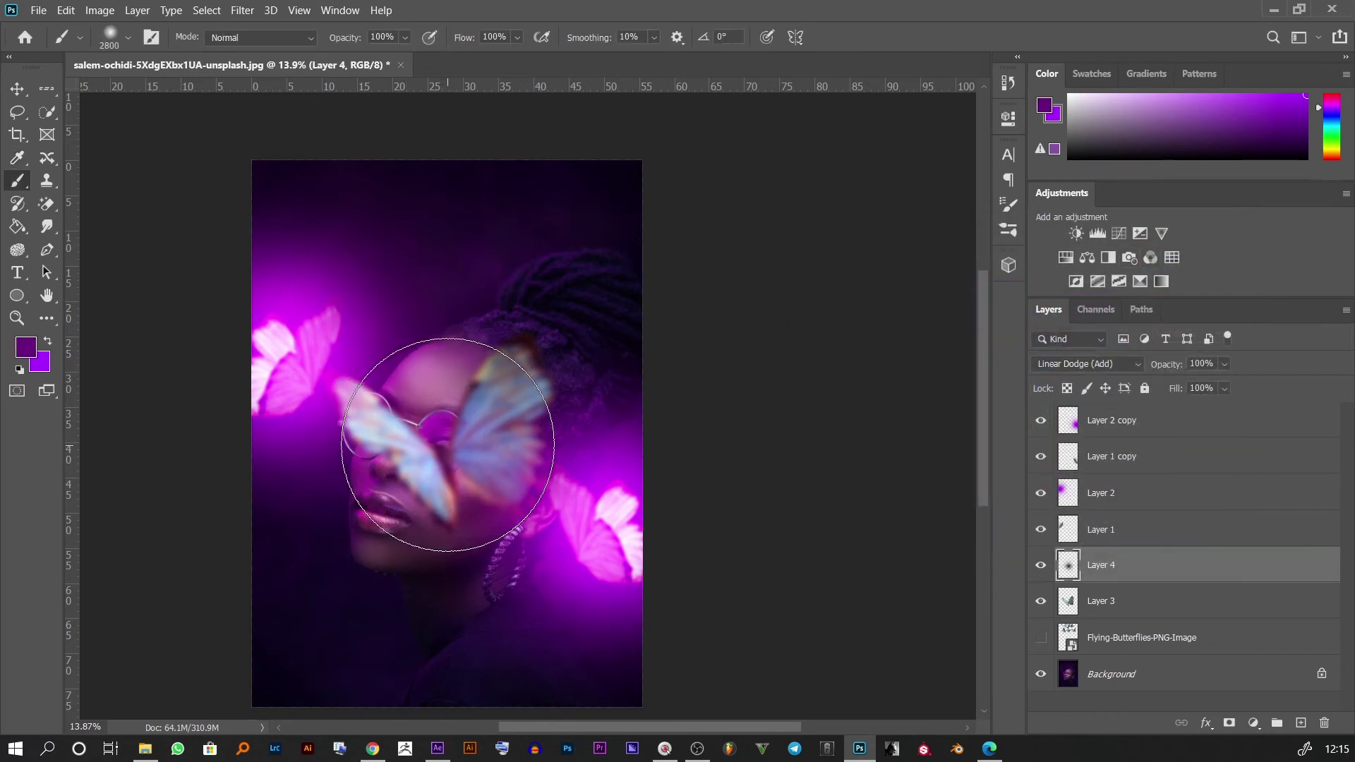
left_click(447, 444)
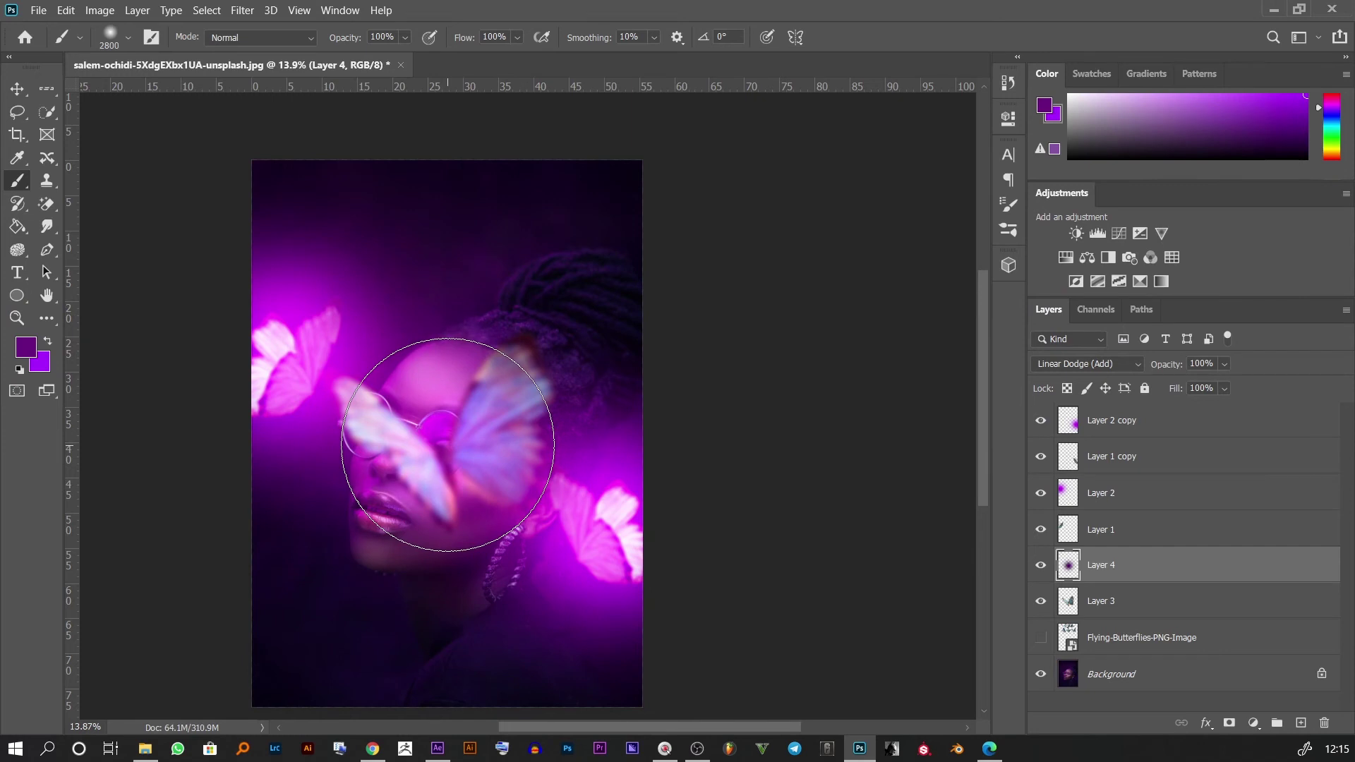
Step: Switch to bright magenta d000ff and paint a bigger magenta glow over the face
left_click(26, 348)
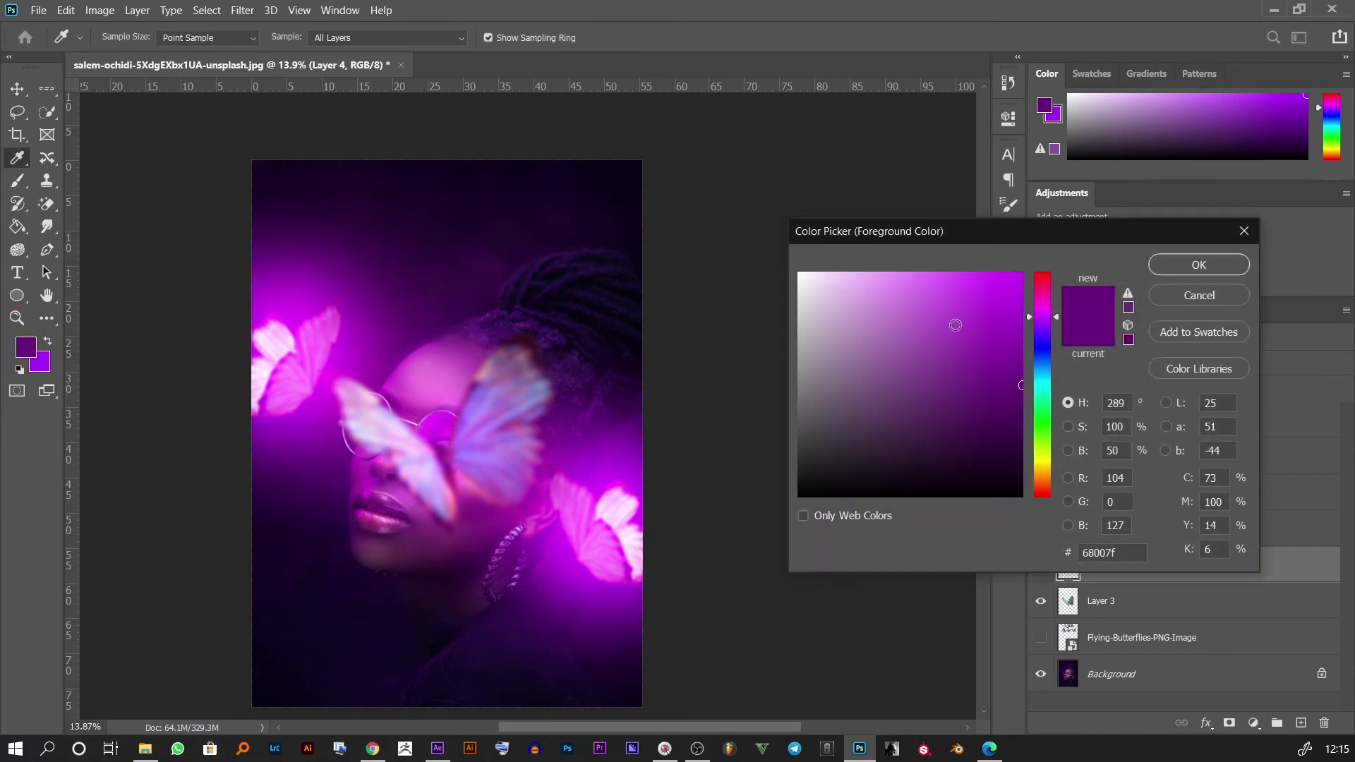
left_click_drag(955, 324, 1021, 273)
left_click(1199, 267)
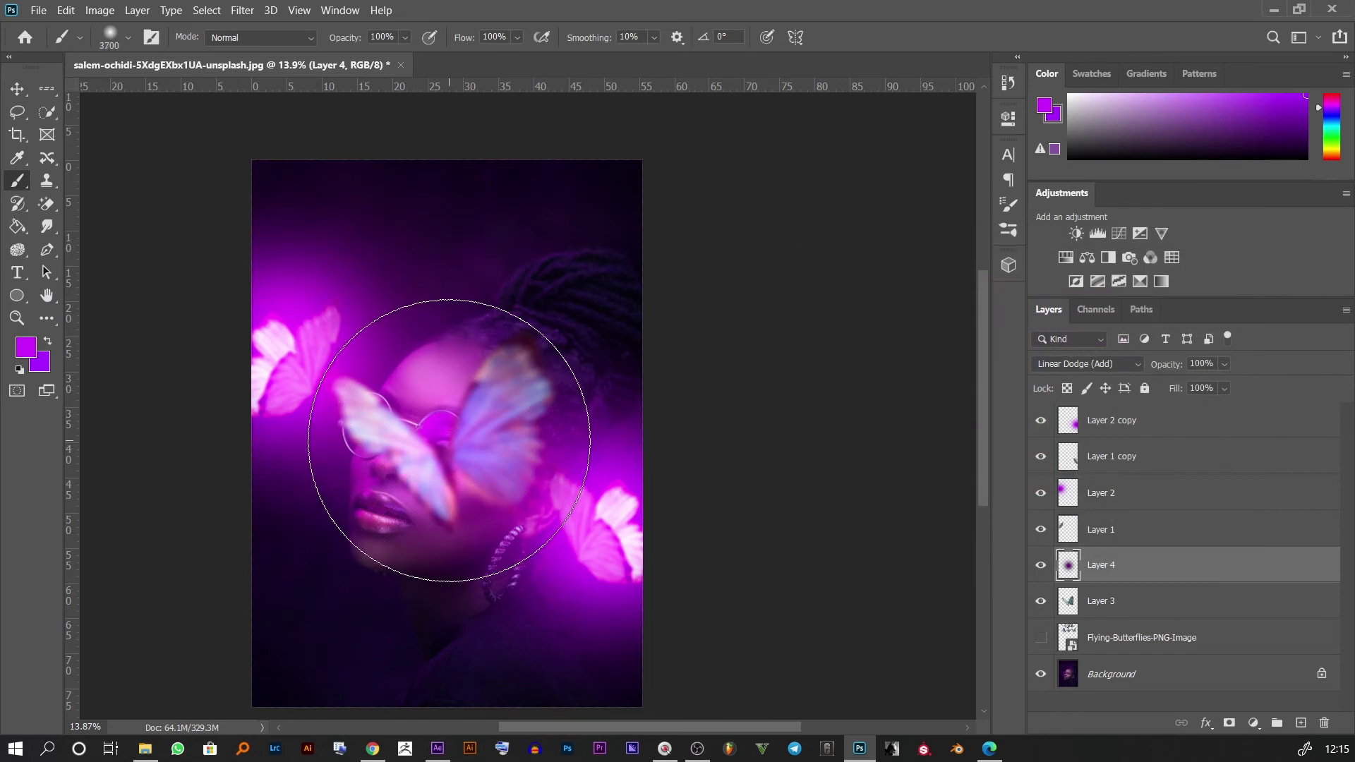
key("bracketright")
key("bracketright")
left_click(448, 441)
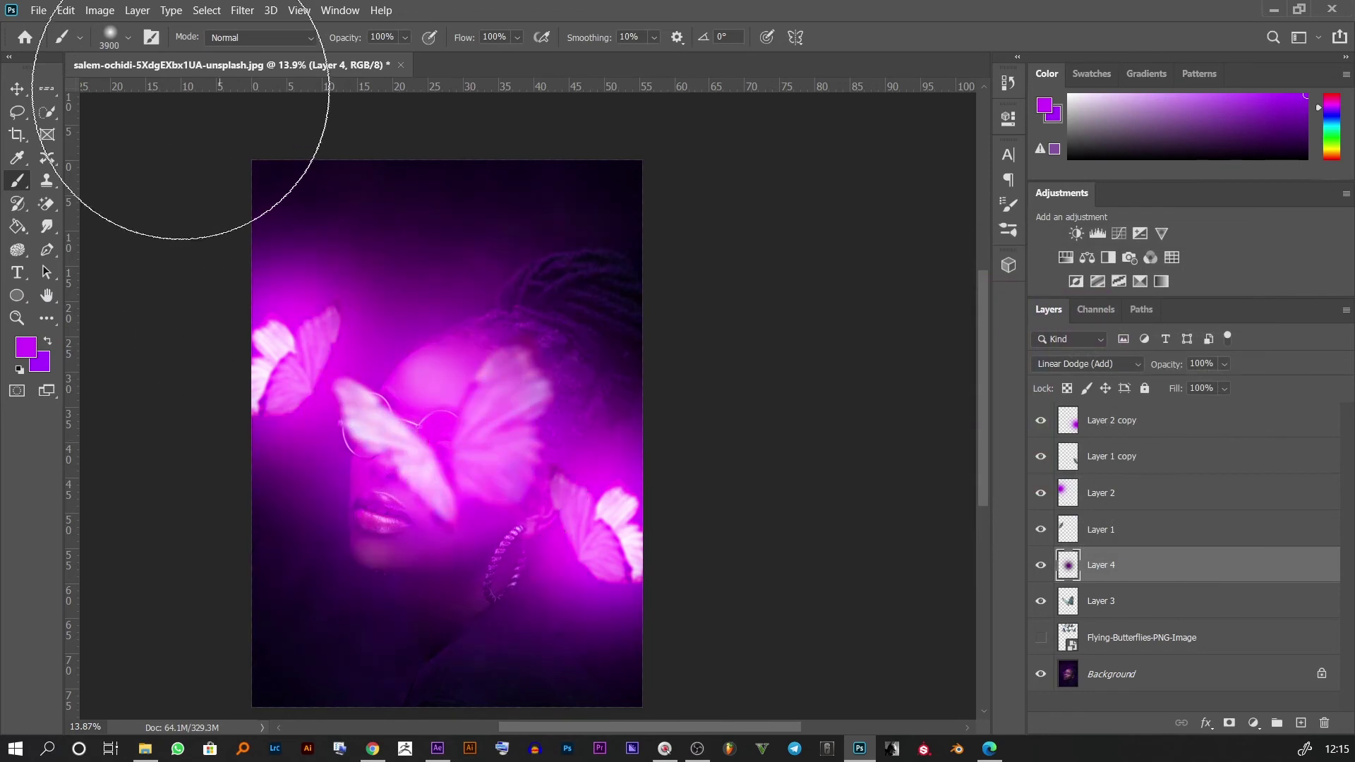
Step: Scale Layers 3 and 4 together, tilt them about 12°, and move them to the bottom edge
left_click(12, 89)
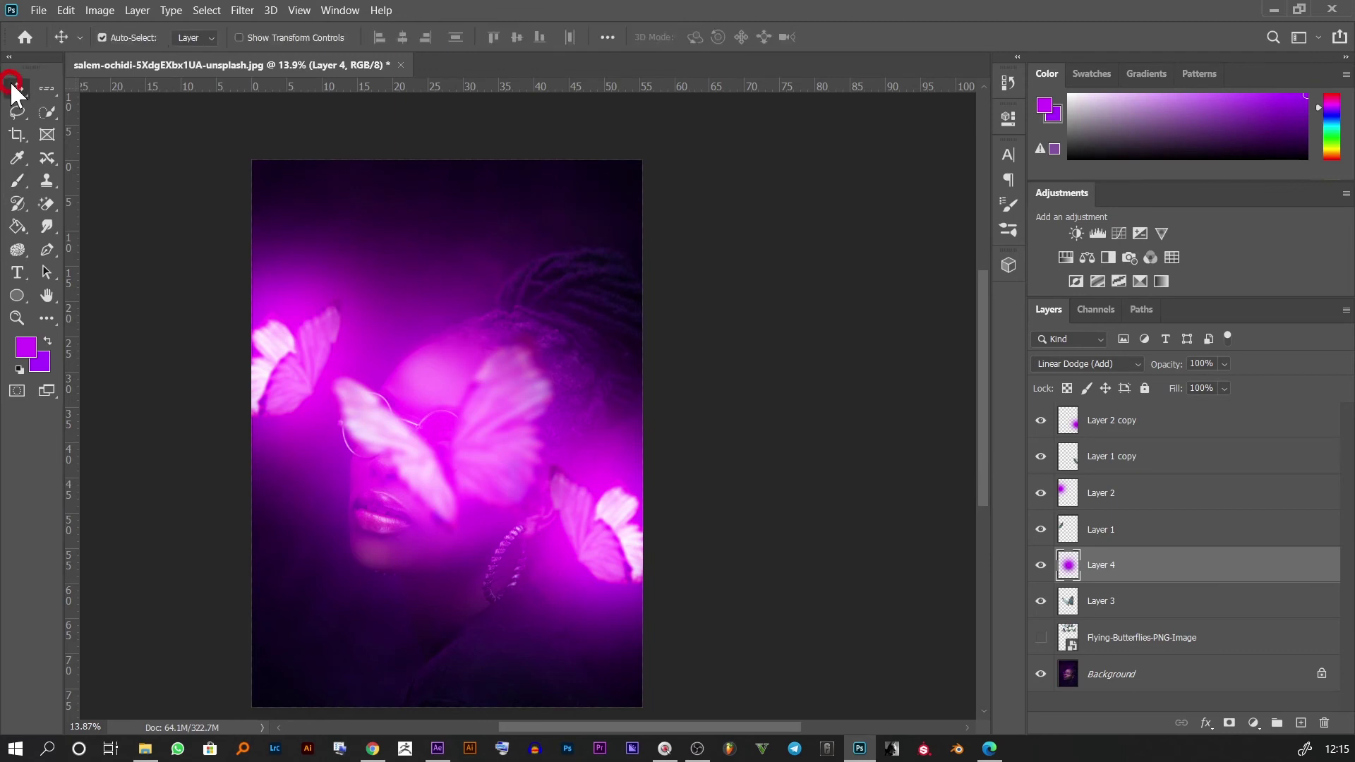
left_click(1106, 598, "ctrl")
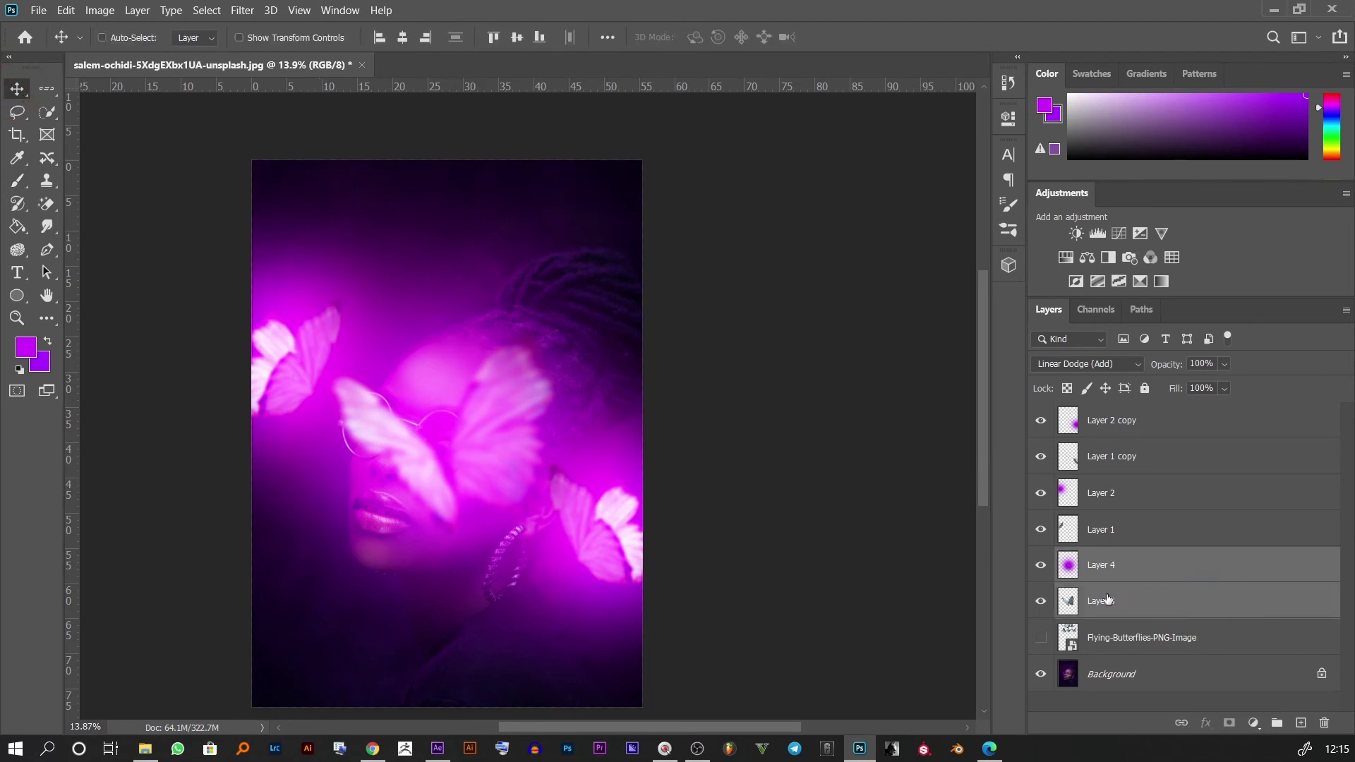
key("ctrl+t")
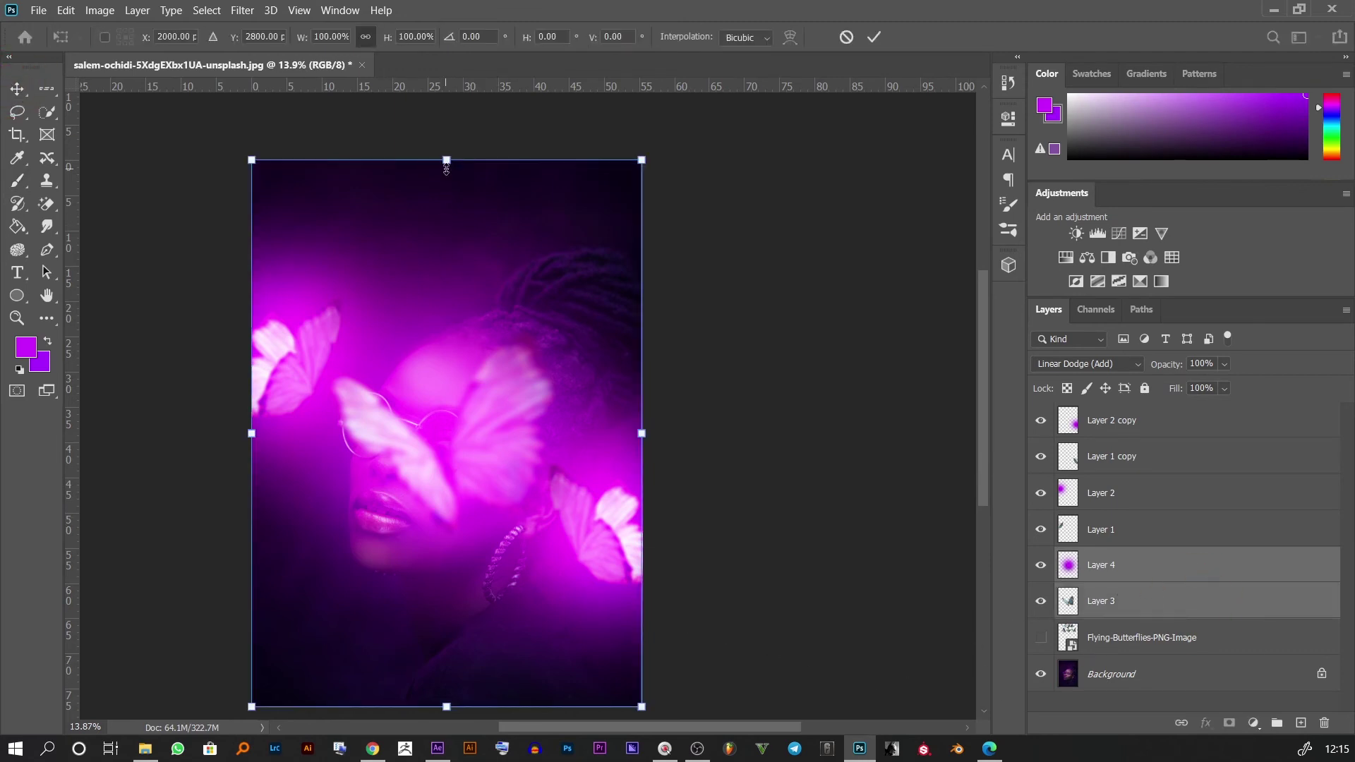
left_click_drag(447, 162, 447, 342)
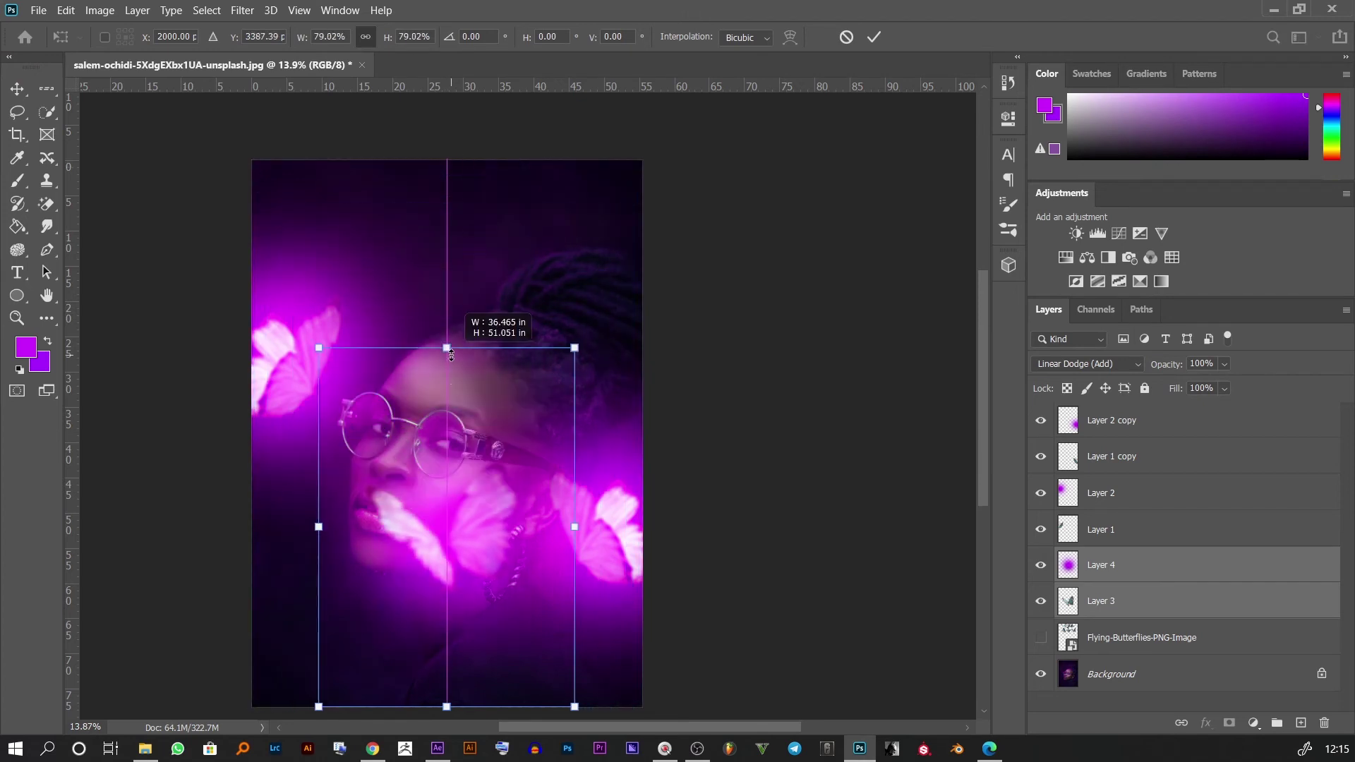
left_click_drag(438, 561, 426, 652)
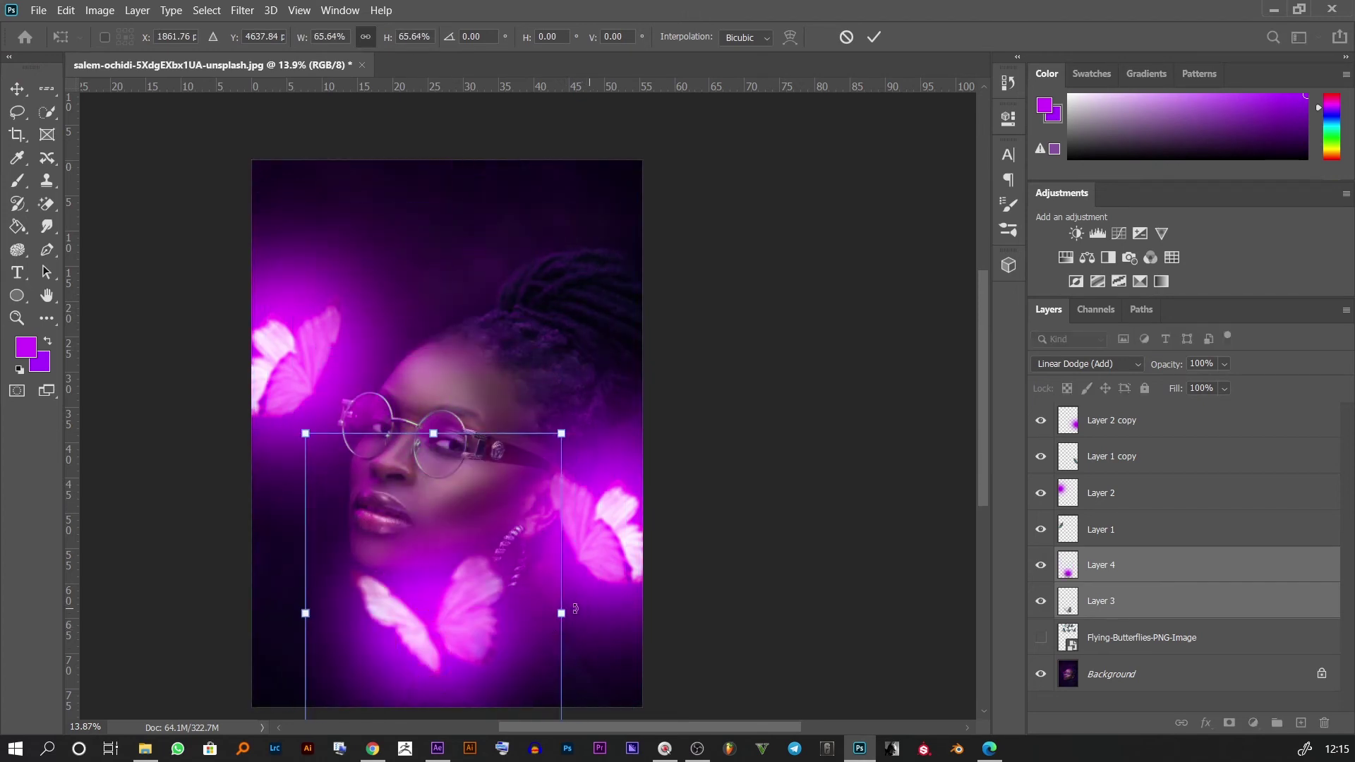
left_click_drag(579, 611, 740, 607)
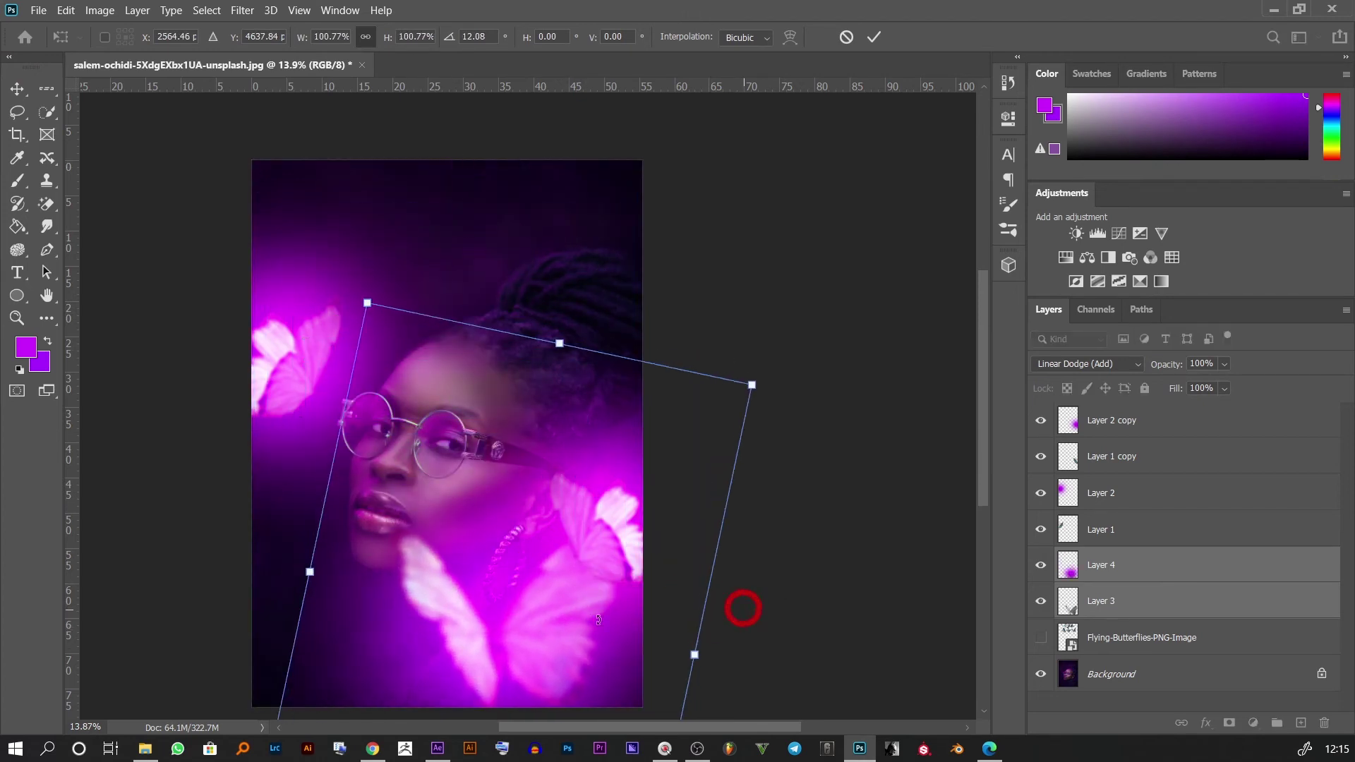
mouse_move(496, 654)
left_mouse_down()
mouse_move(422, 709)
mouse_move(465, 668)
left_mouse_up()
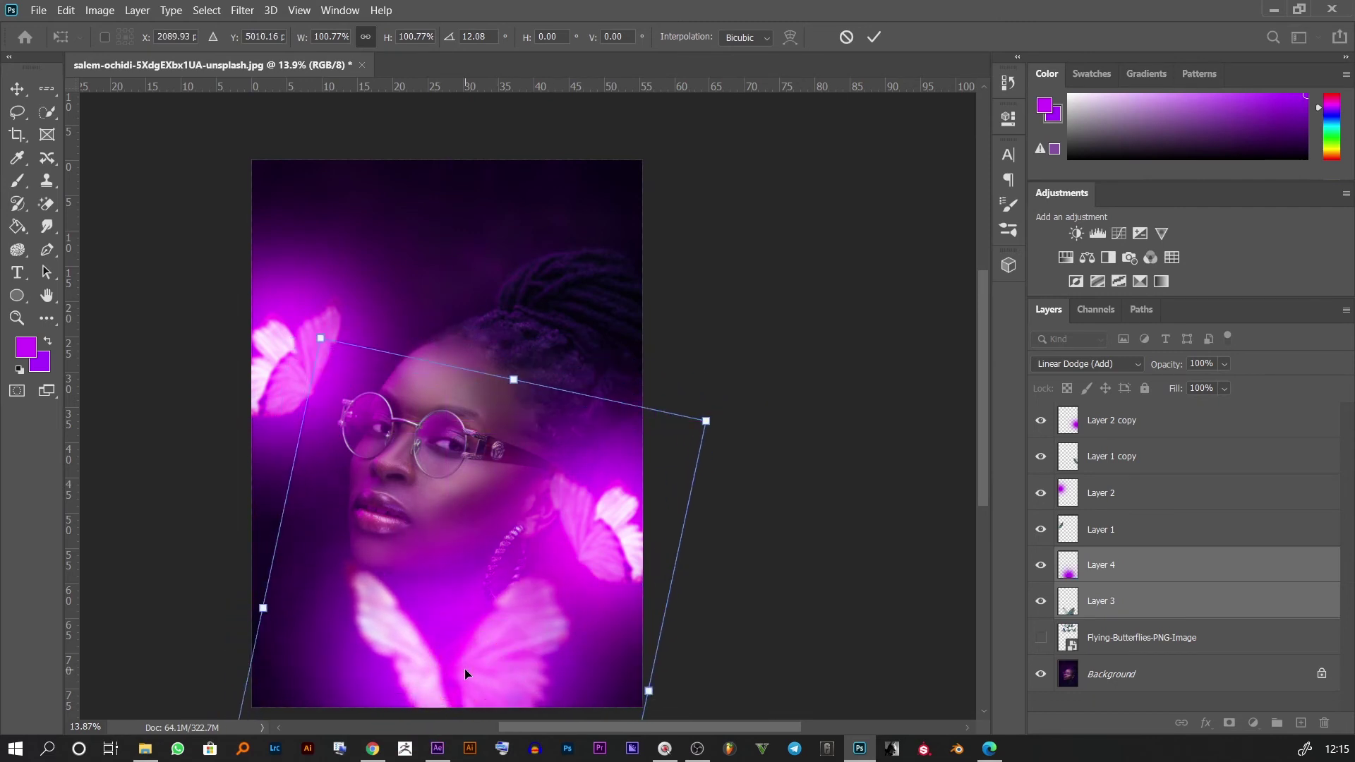
key("Return")
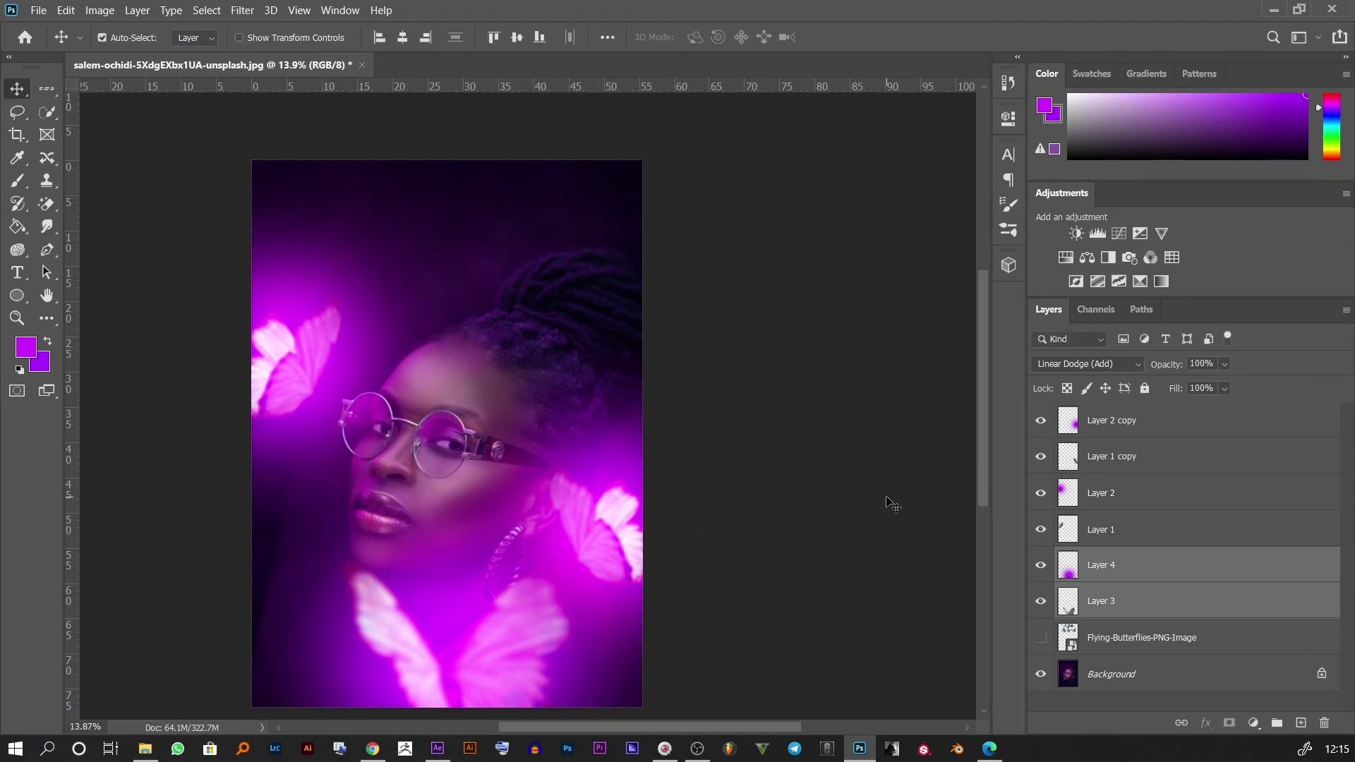
Step: Move the upper-left butterfly on Layers 1 and 2 up and to the right
left_click(1131, 533)
left_click(1154, 504, "shift")
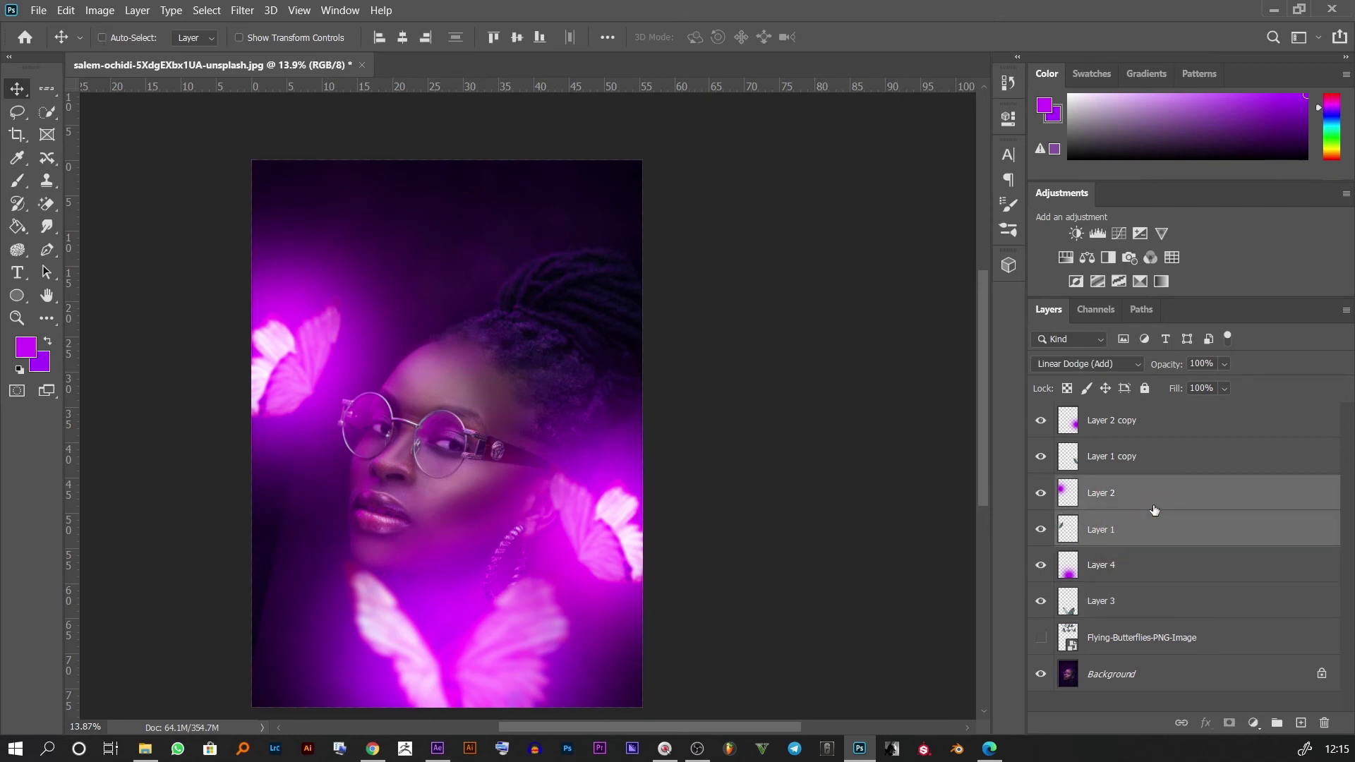
key("ctrl+t")
left_click_drag(294, 371, 339, 312)
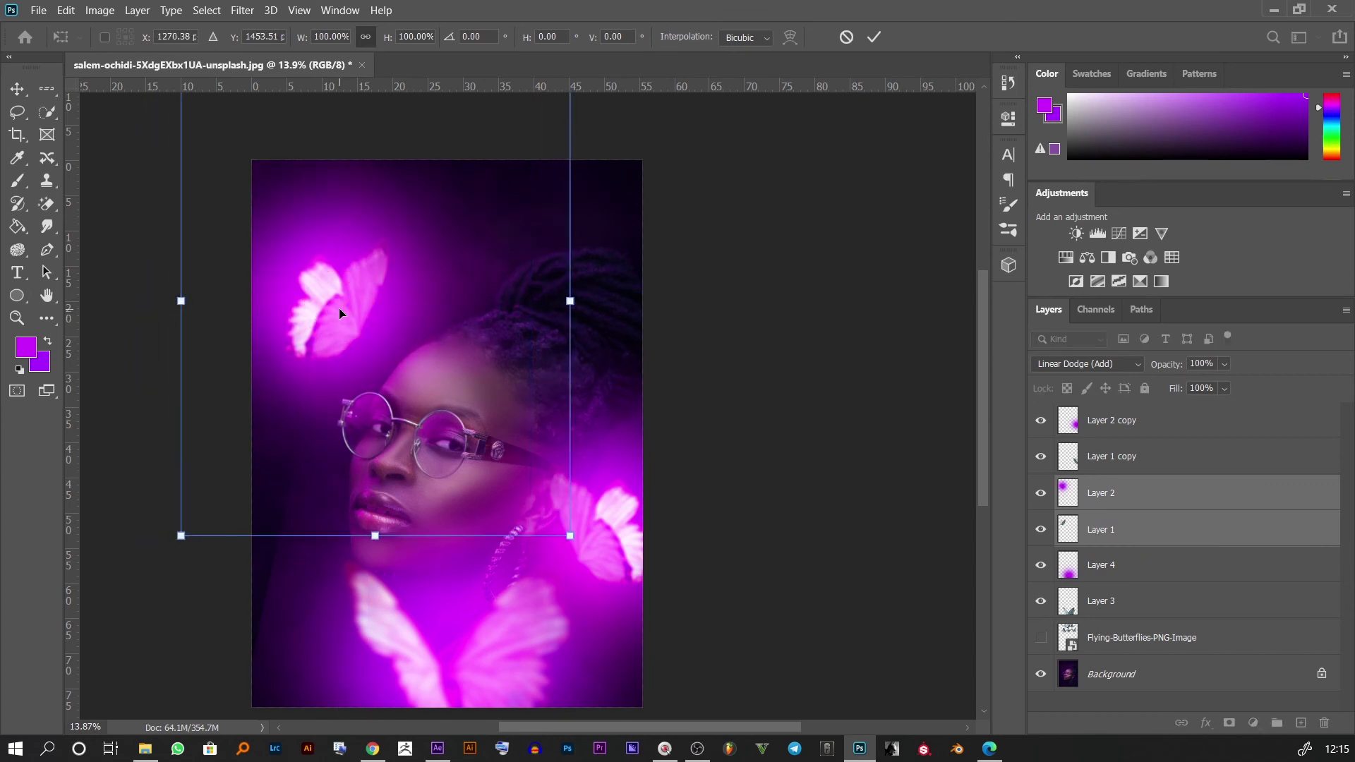
key("Return")
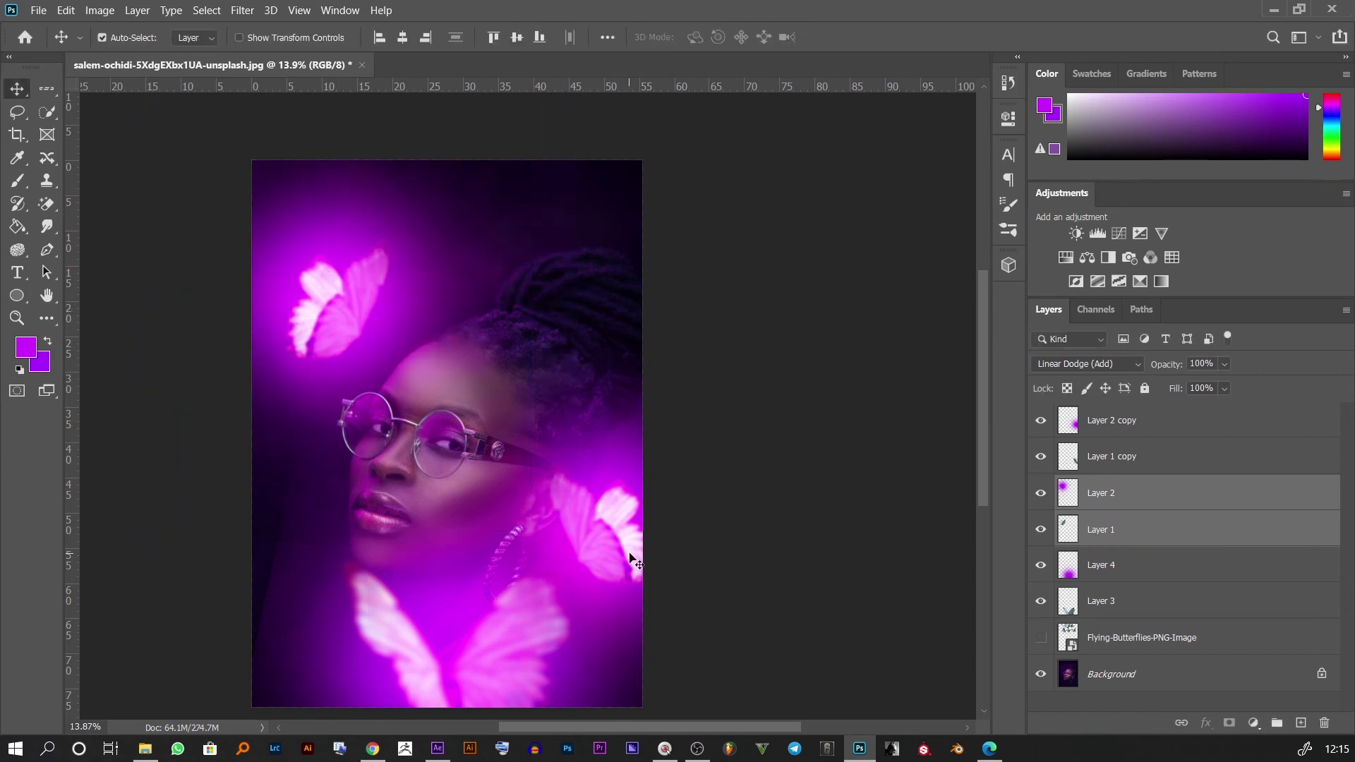
Step: Shrink the right-hand butterfly copy layers to about 59% and place them beside the ear
key("alt+period")
left_click(1192, 466, "shift")
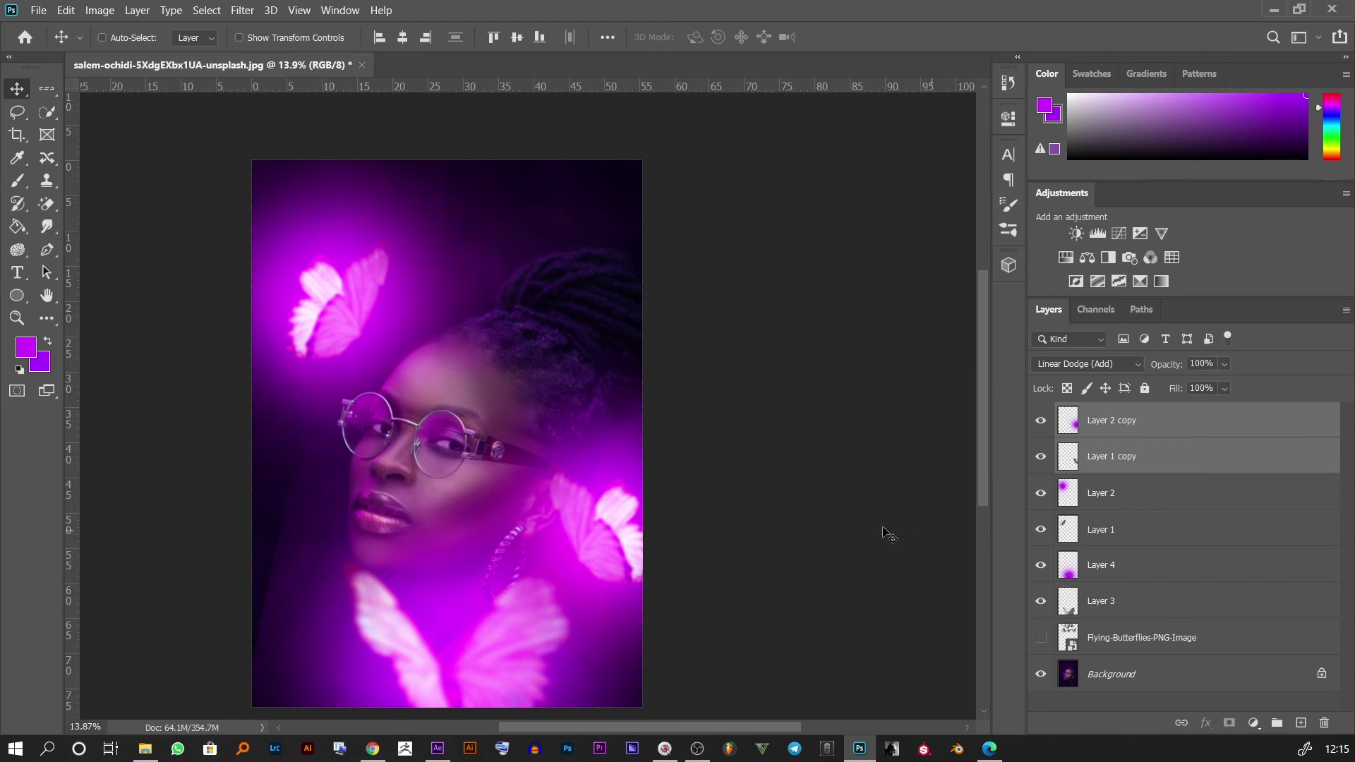
key("ctrl+t")
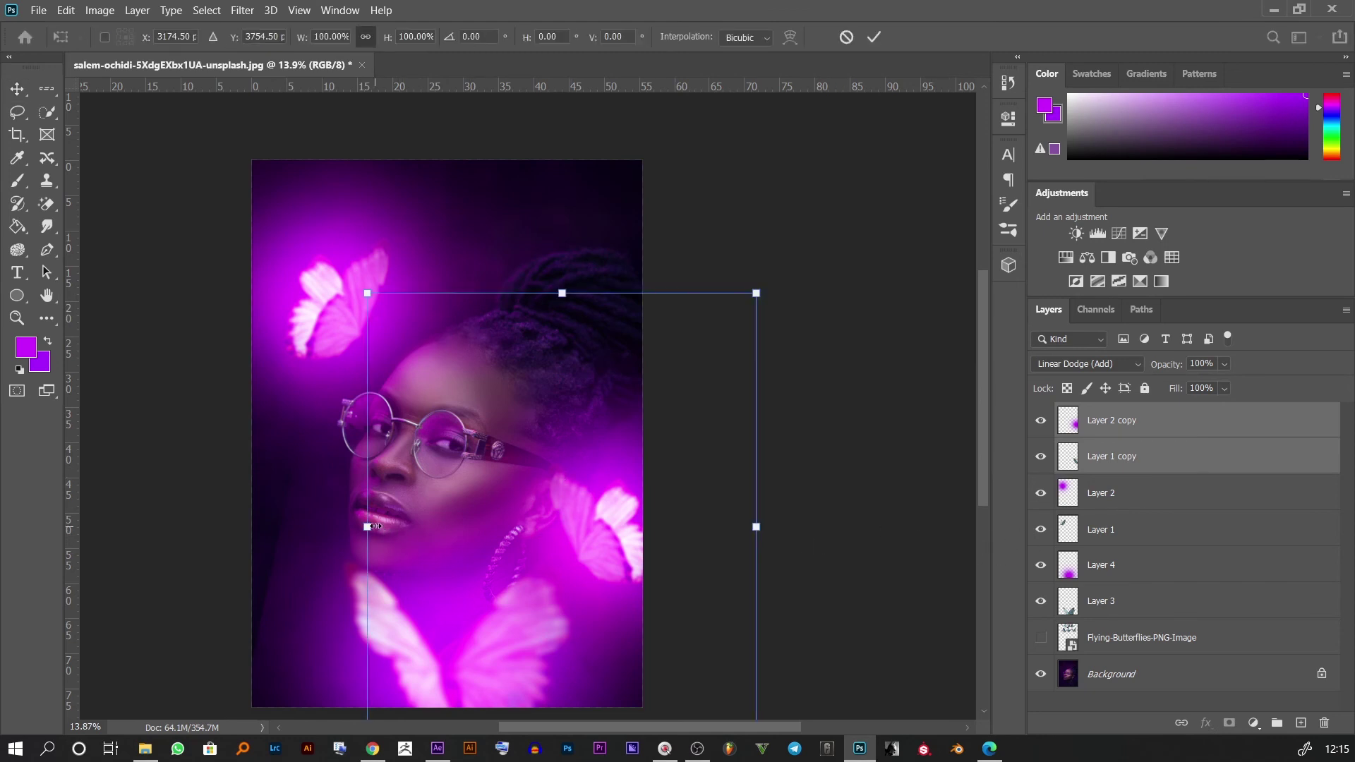
left_click_drag(374, 526, 489, 527)
left_click_drag(633, 536, 580, 460)
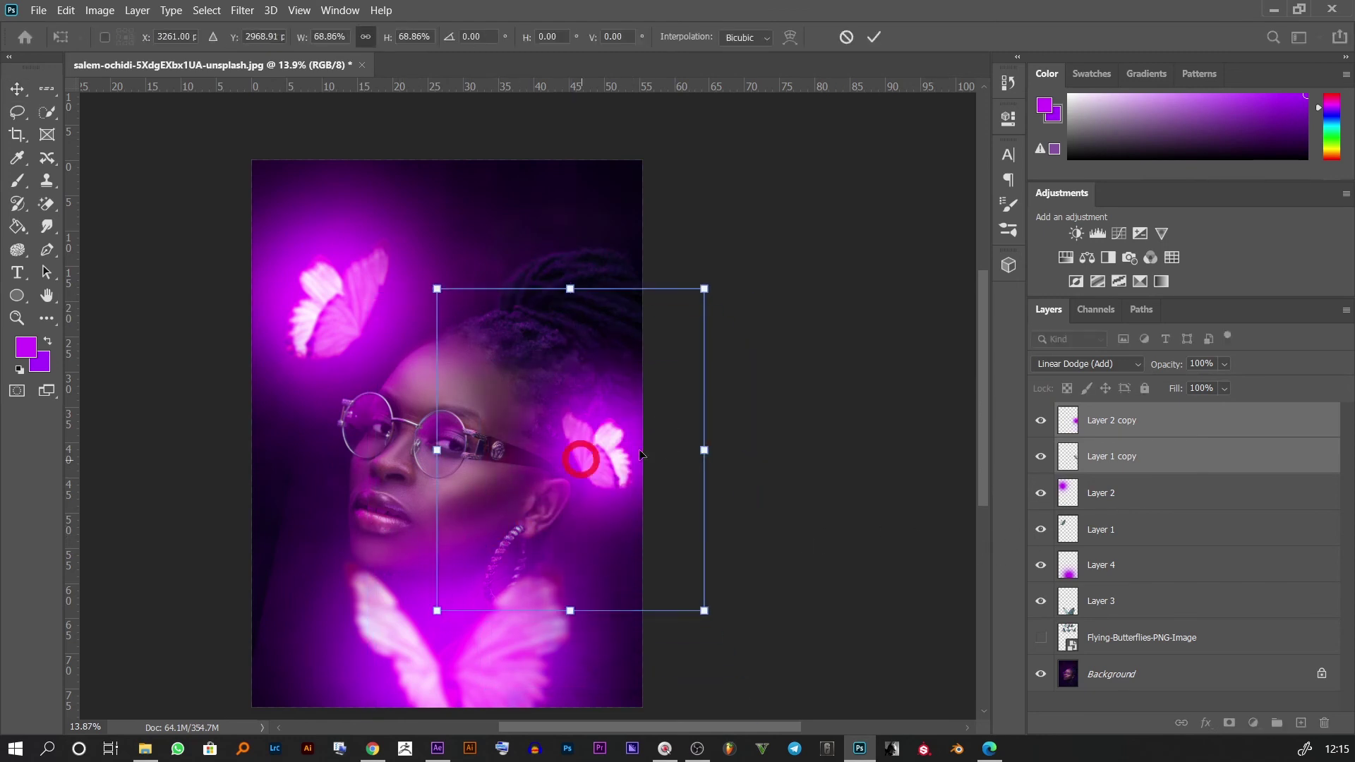
left_click_drag(709, 452, 685, 441)
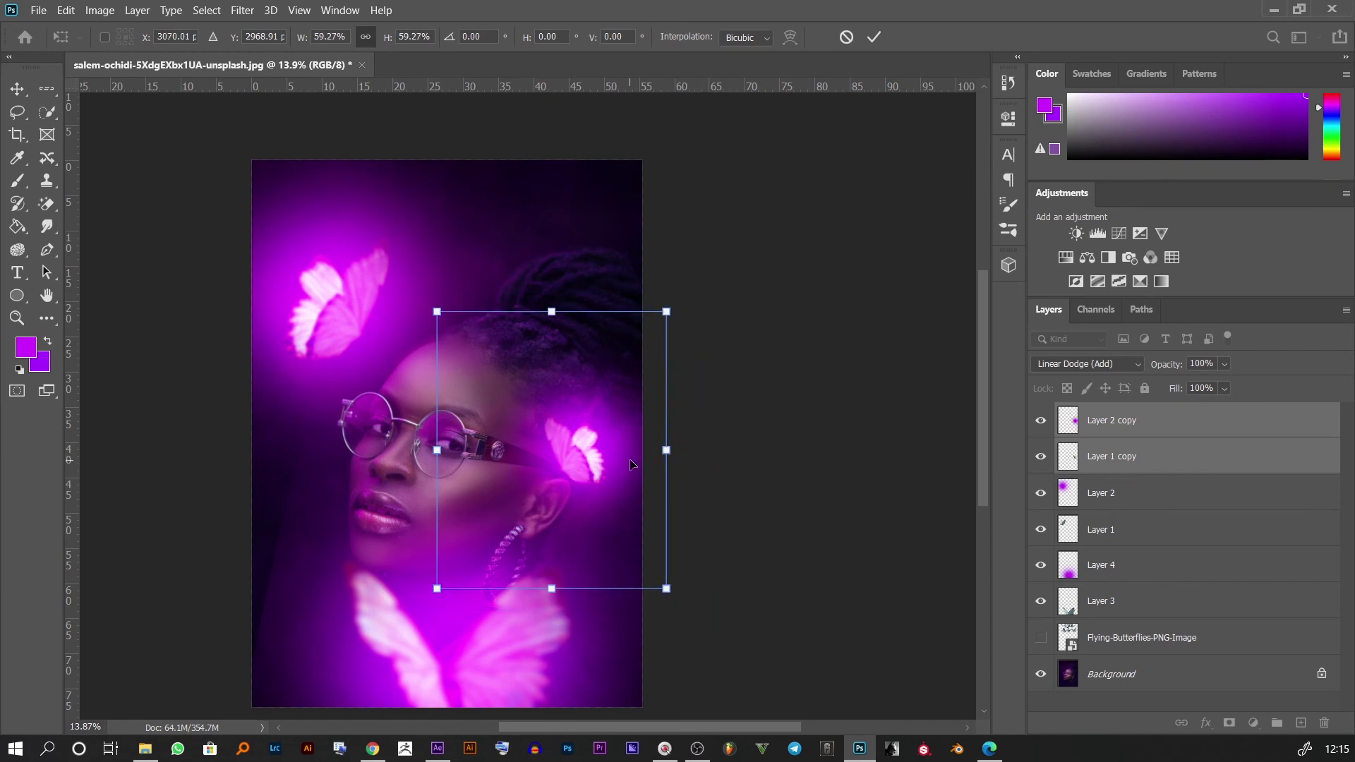
key("Return")
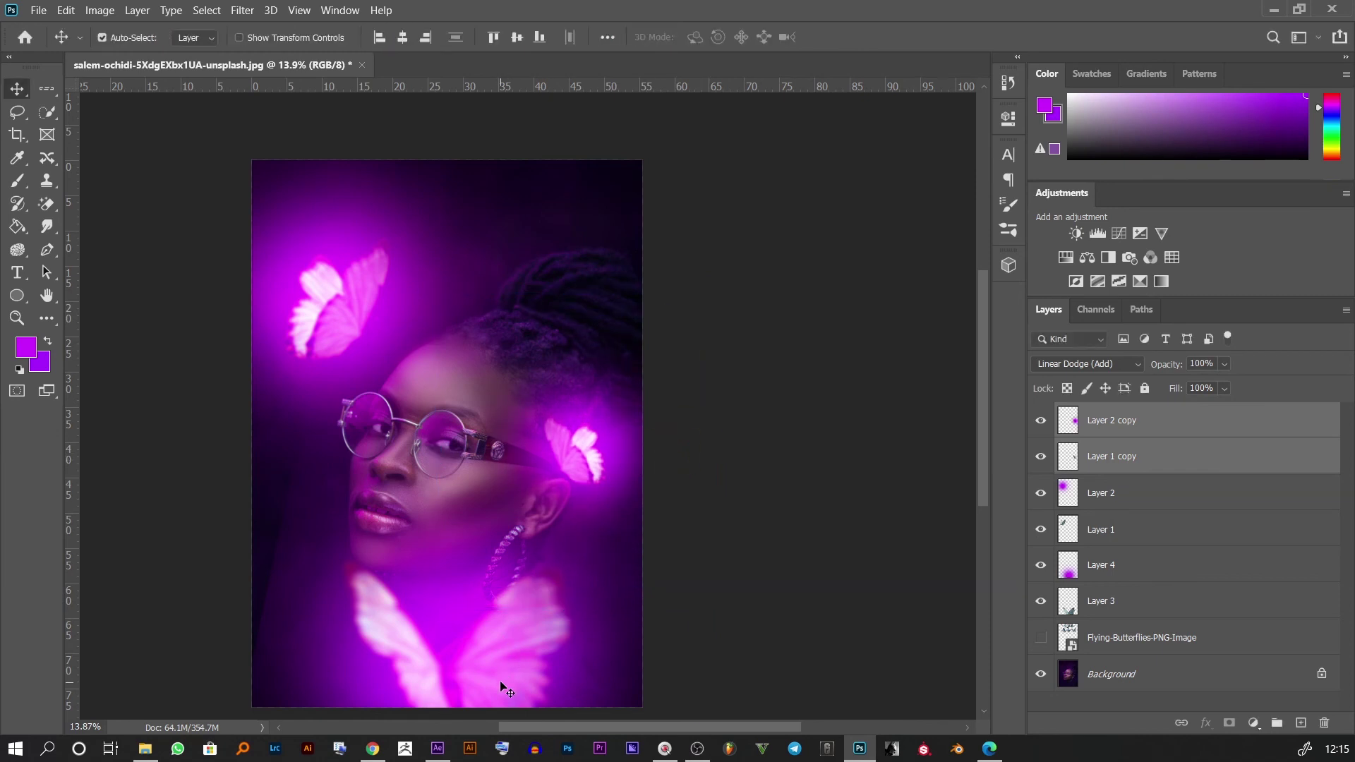
left_click(502, 678)
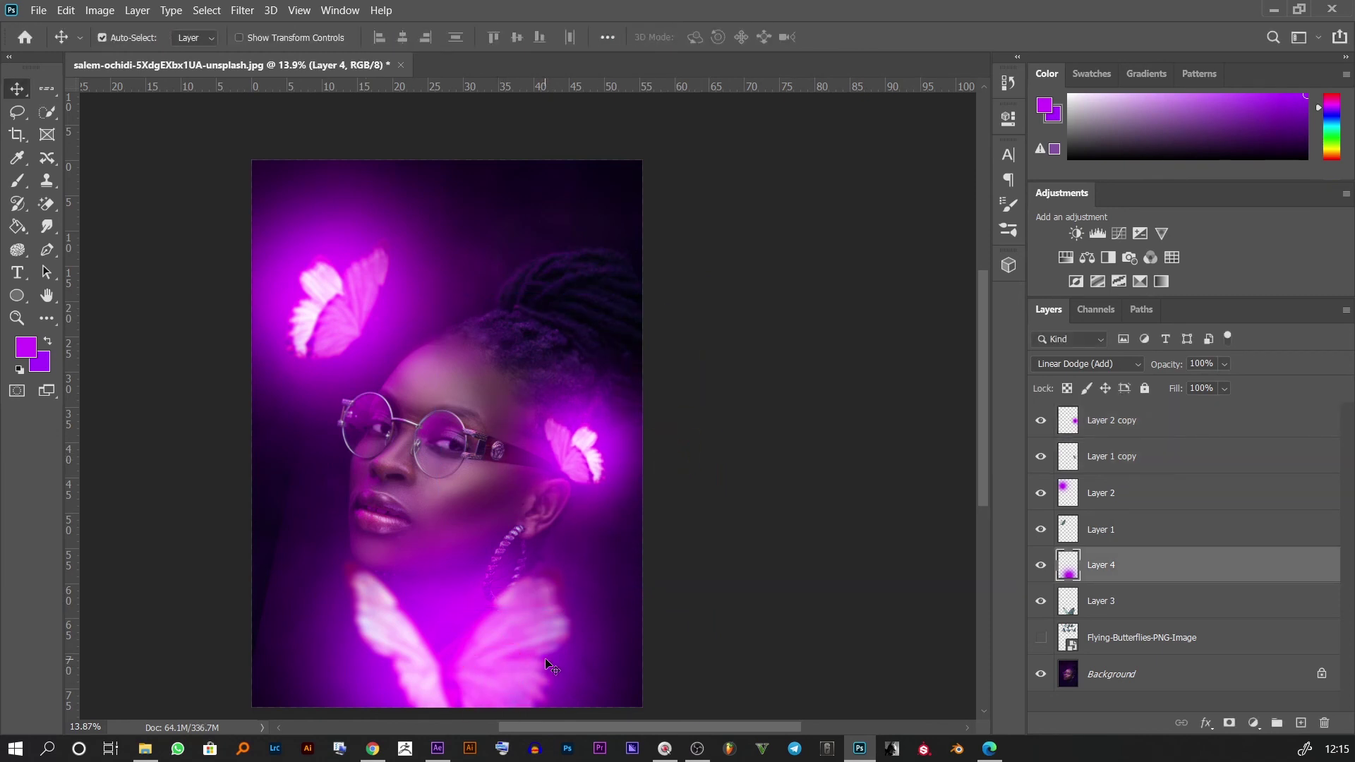